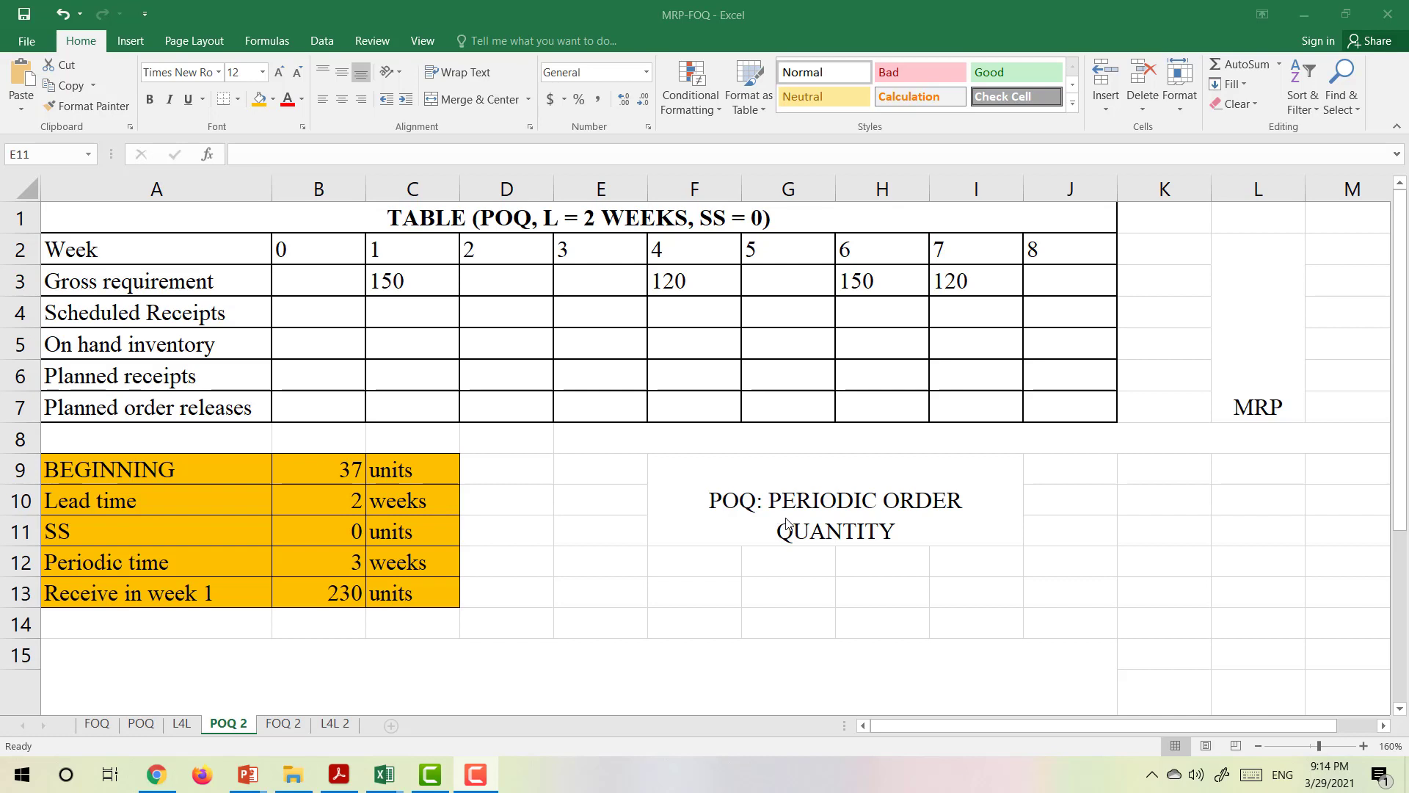
Review the POQ heading and the weekly gross requirements in the MRP table.
click(727, 508)
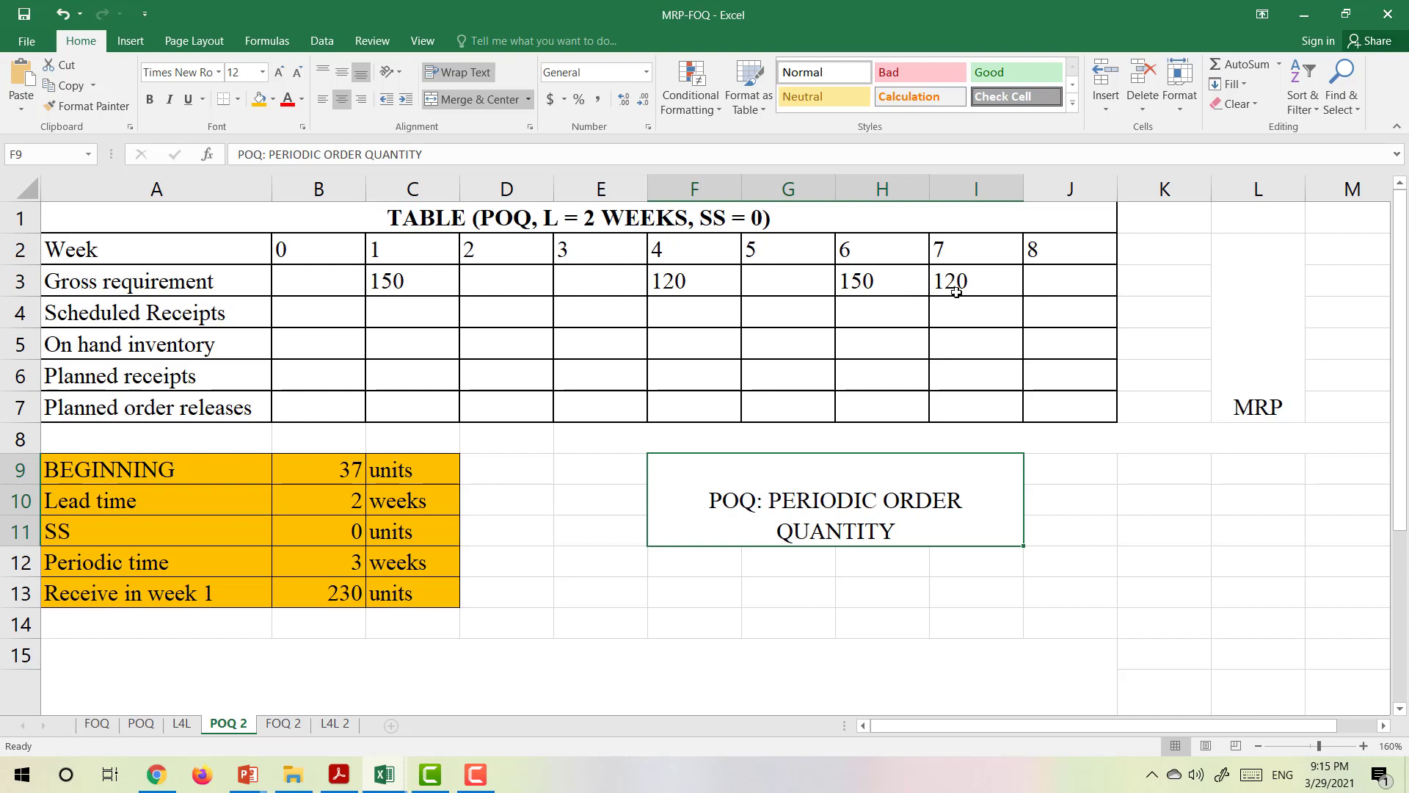
click(190, 280)
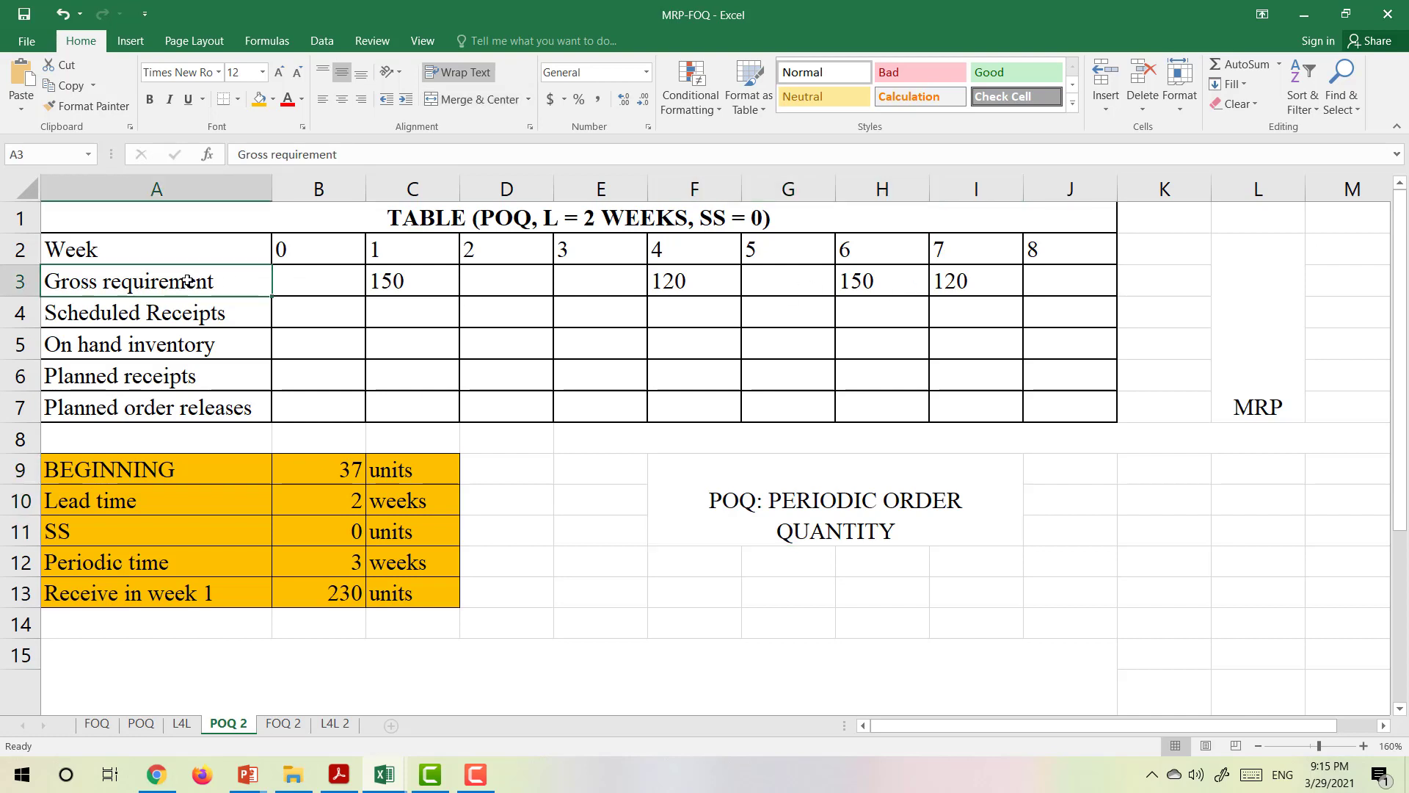
click(416, 284)
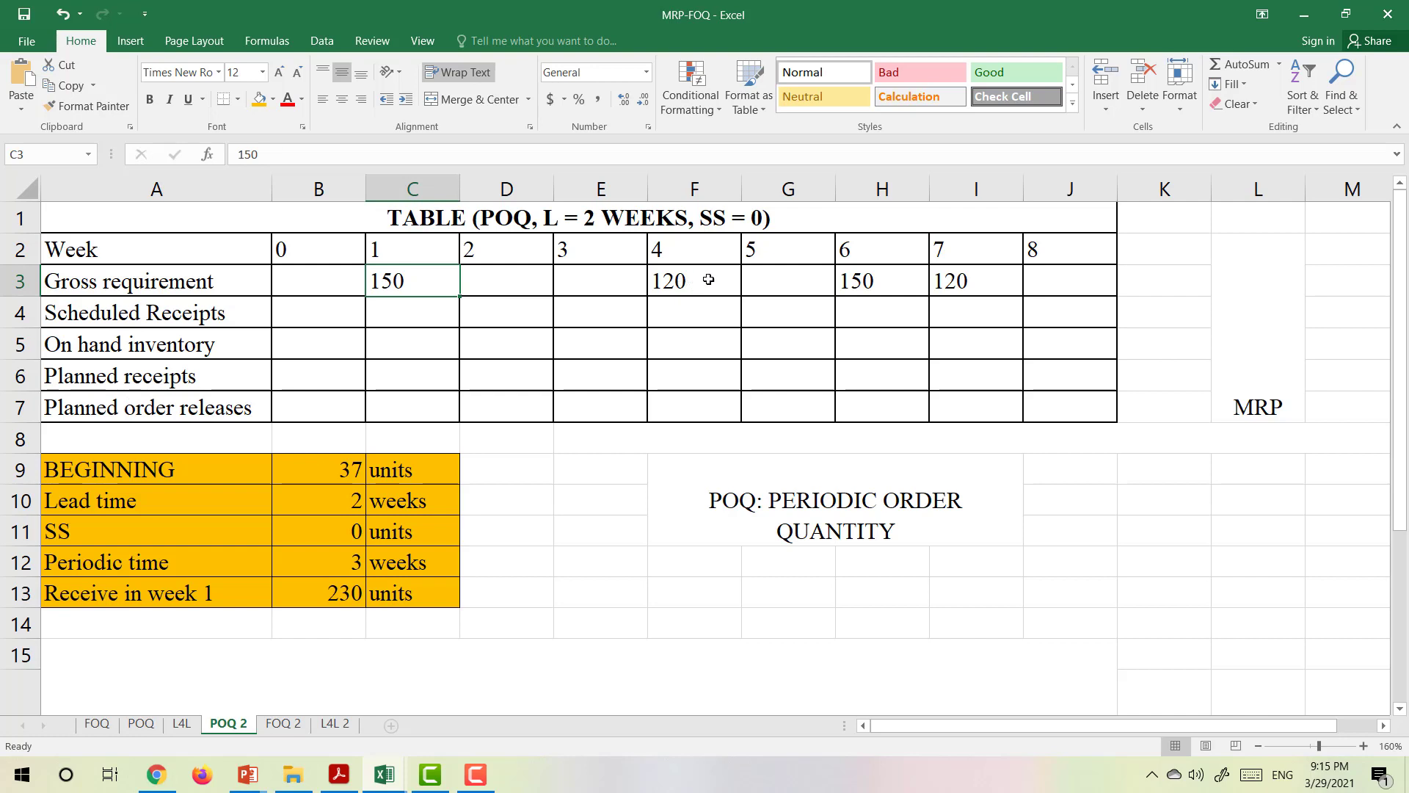
click(858, 282)
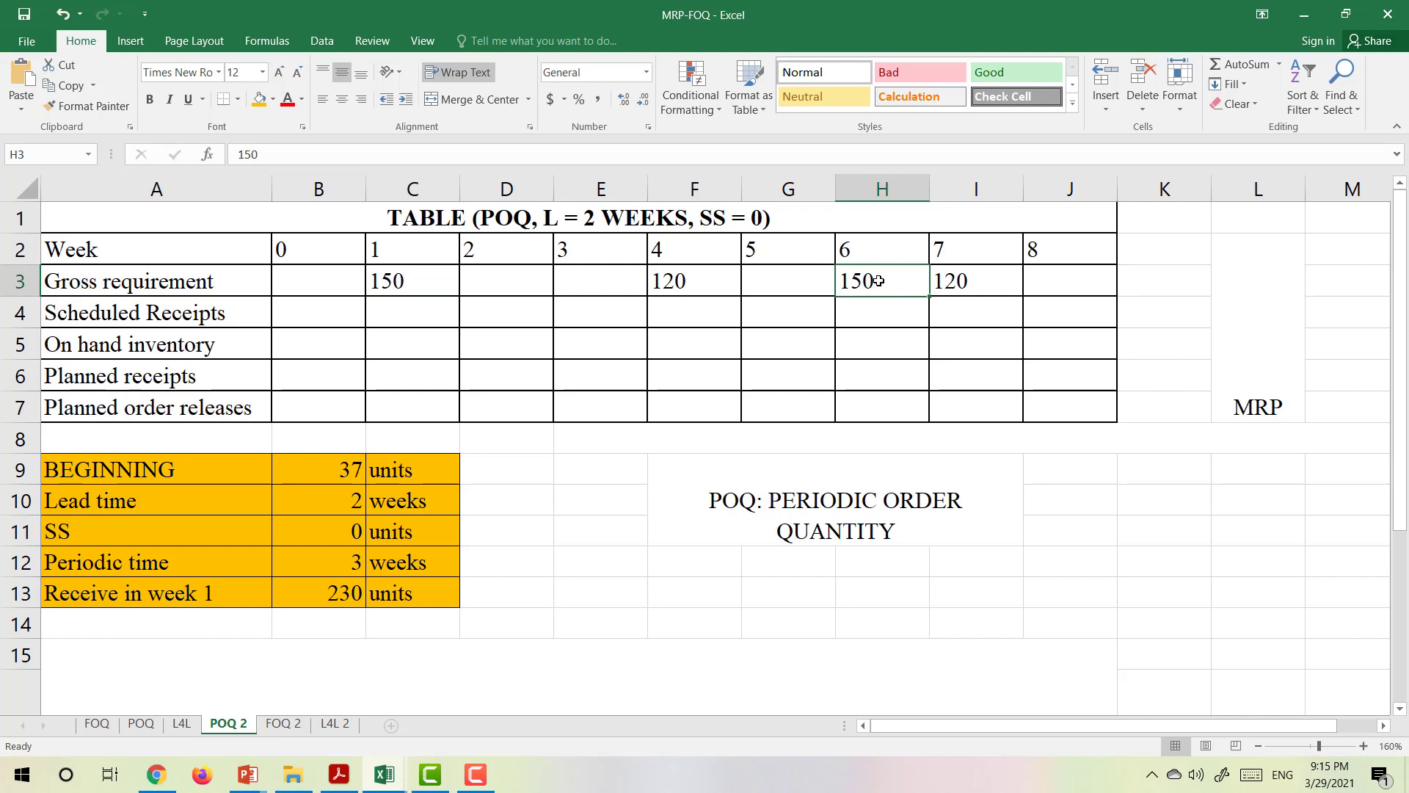
click(948, 282)
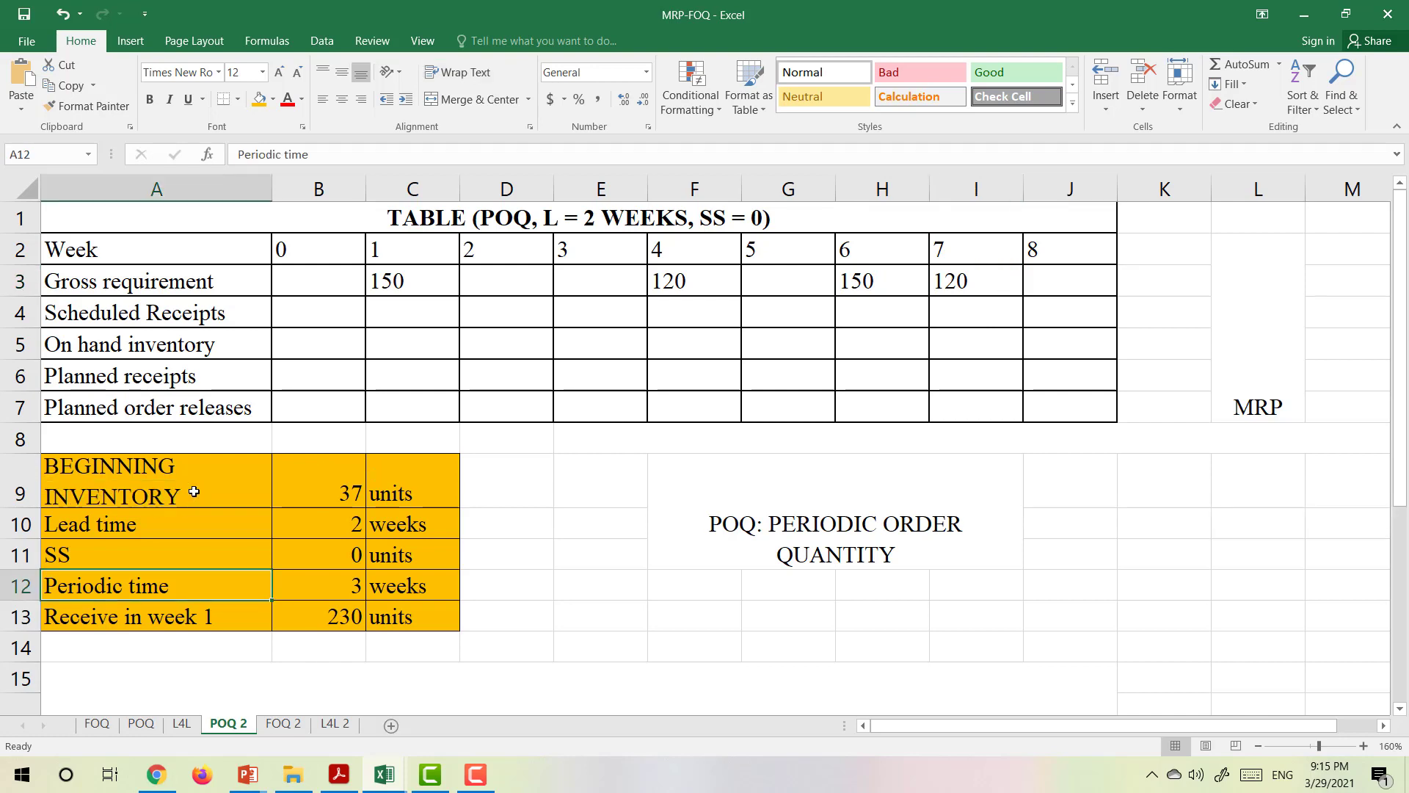
Enter the beginning inventory of 37 as the on-hand inventory for week 0.
click(337, 498)
click(395, 495)
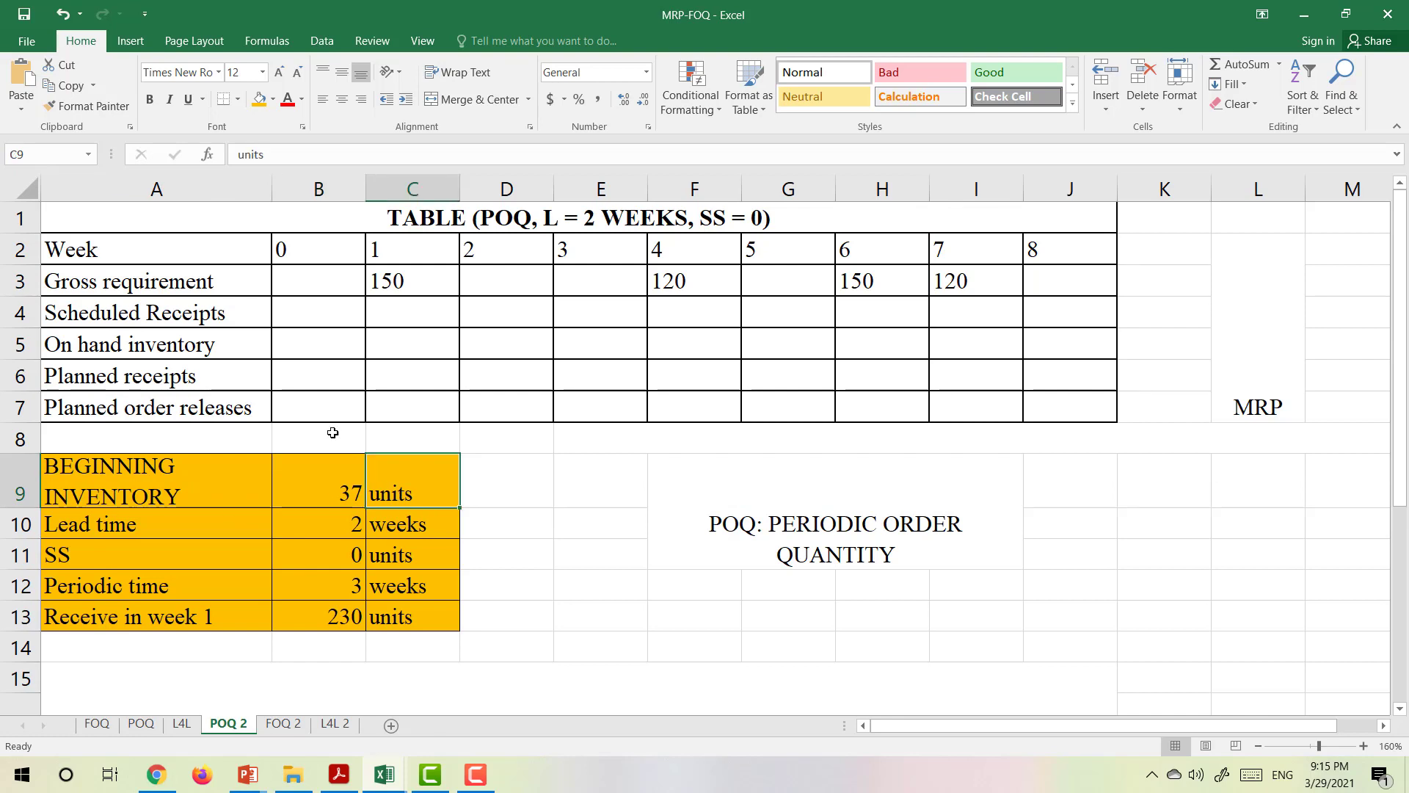
click(175, 350)
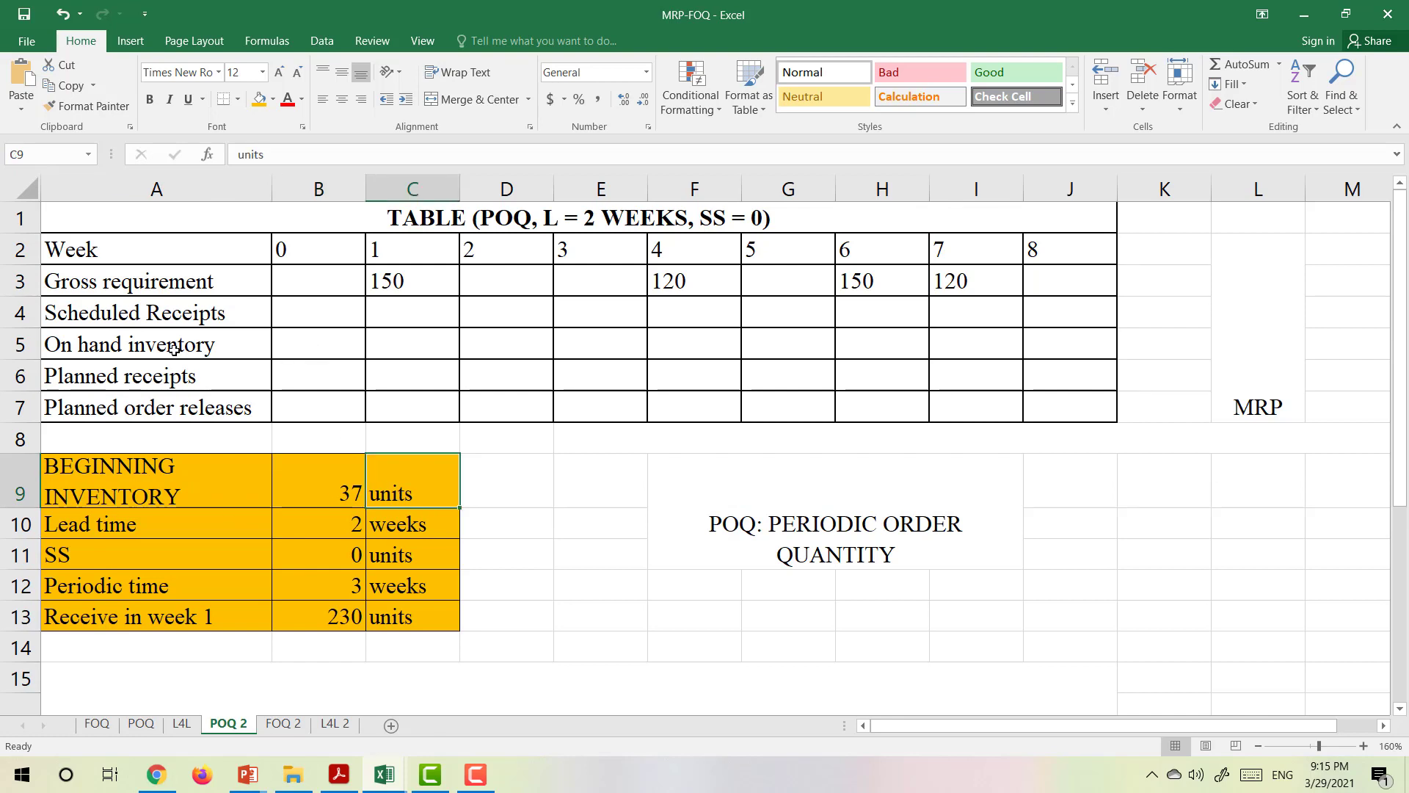
click(298, 349)
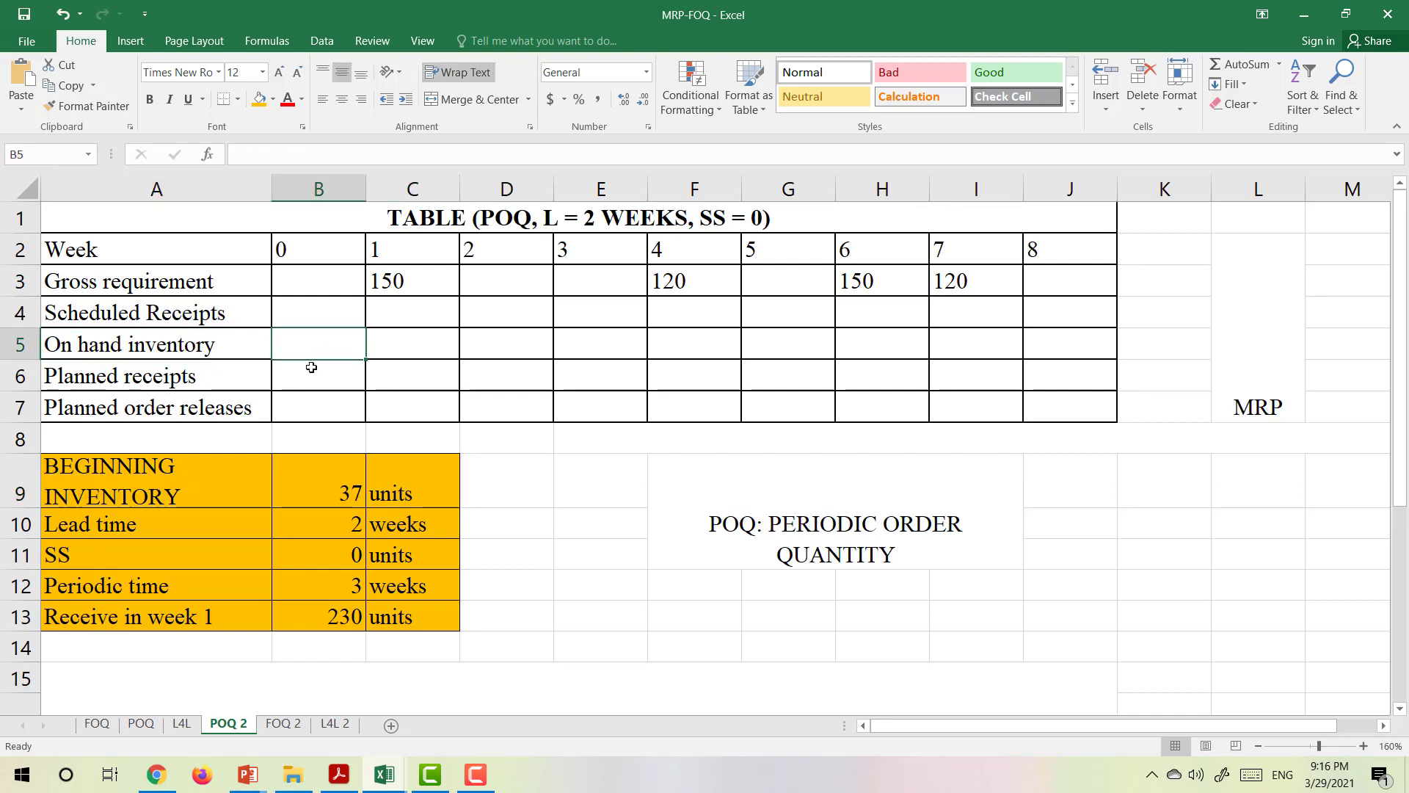
text(37)
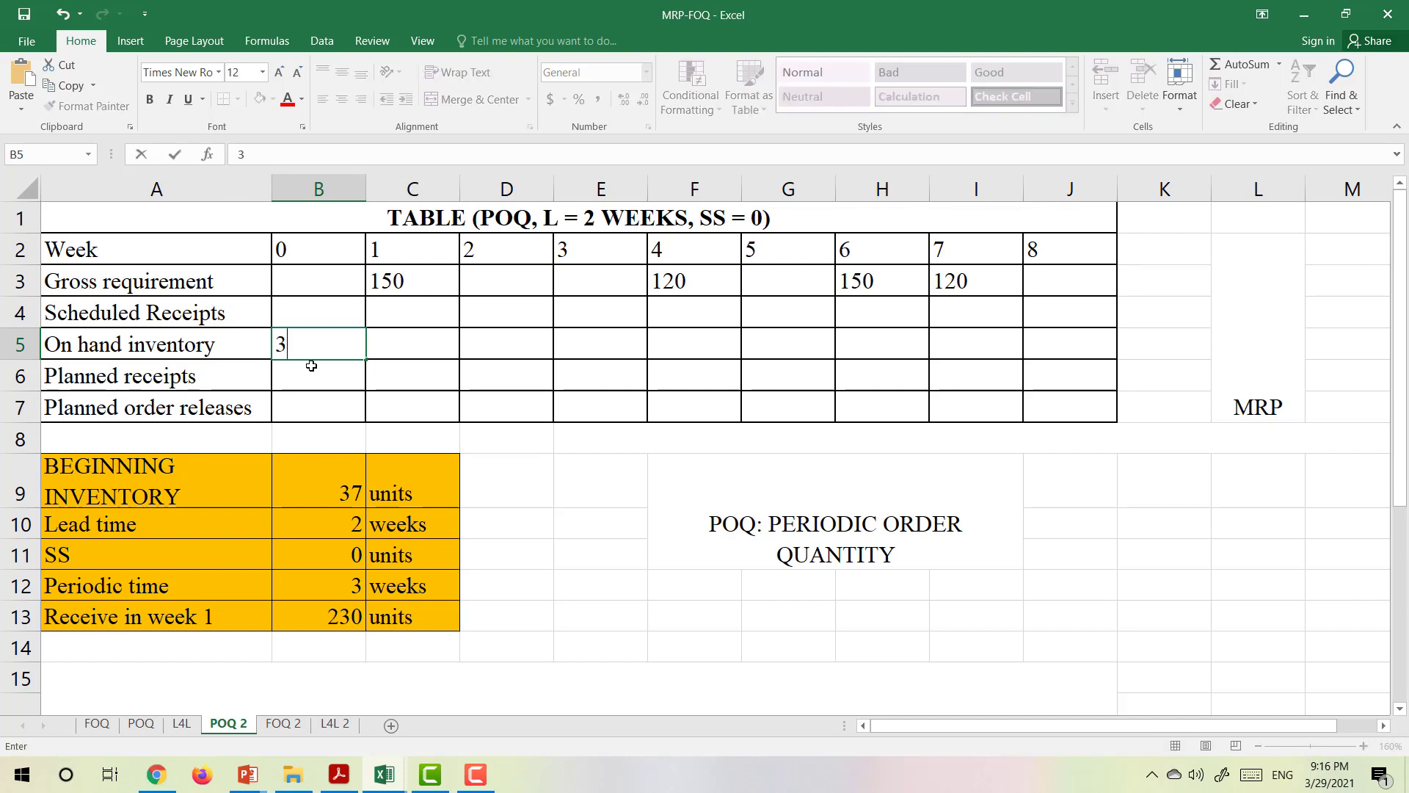
click(512, 469)
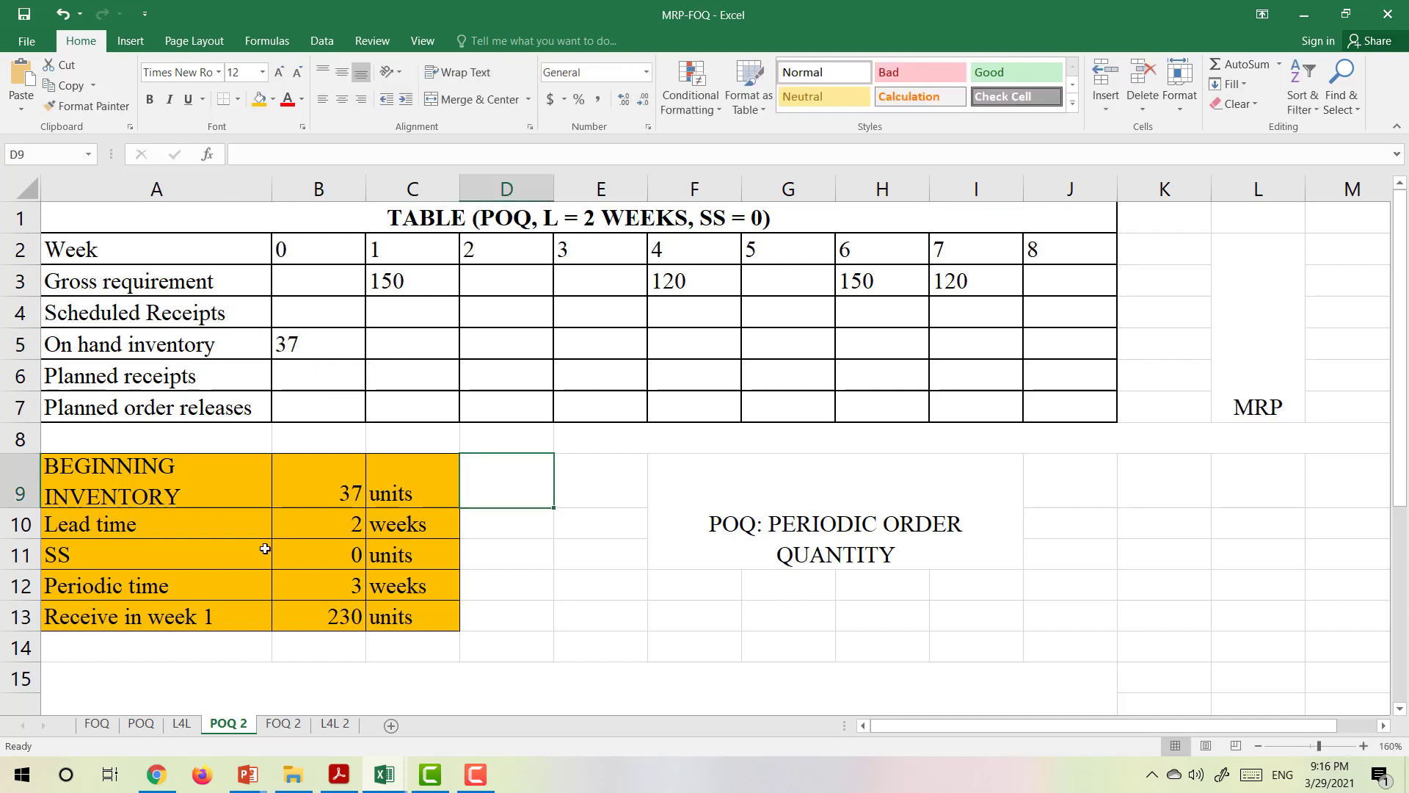
Review the lead time, safety stock, periodic time and week 1 receipt in the parameter list.
click(162, 527)
click(332, 522)
click(410, 524)
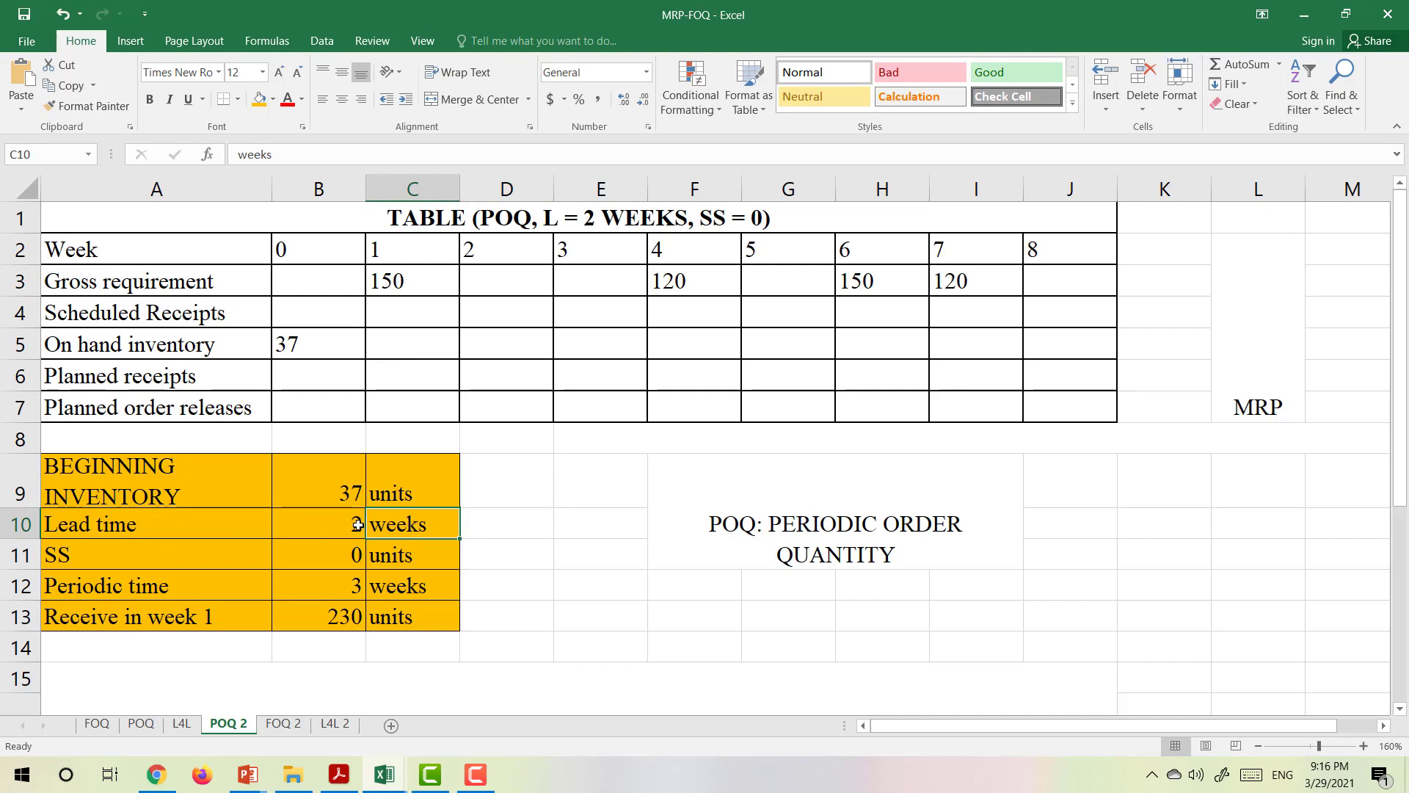
click(406, 411)
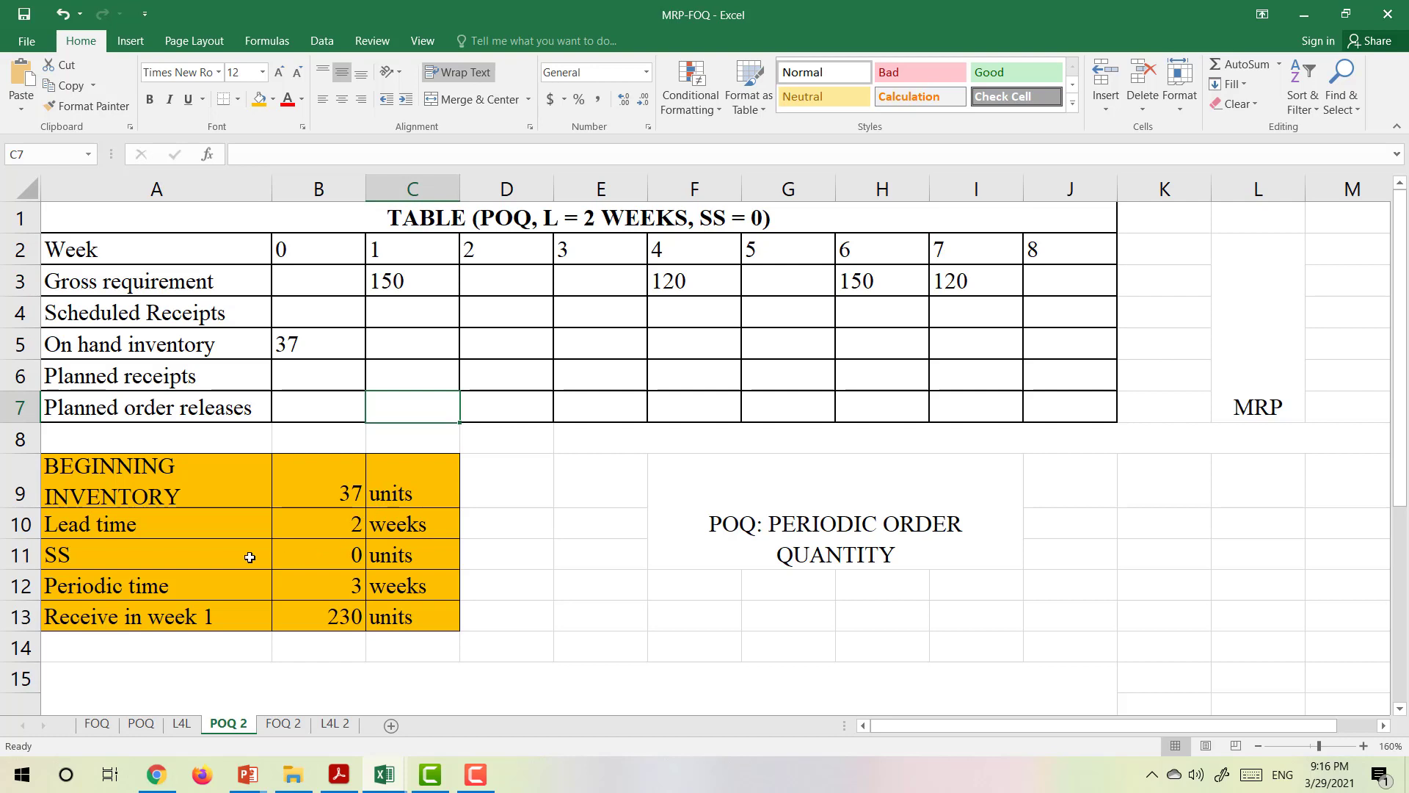
click(192, 558)
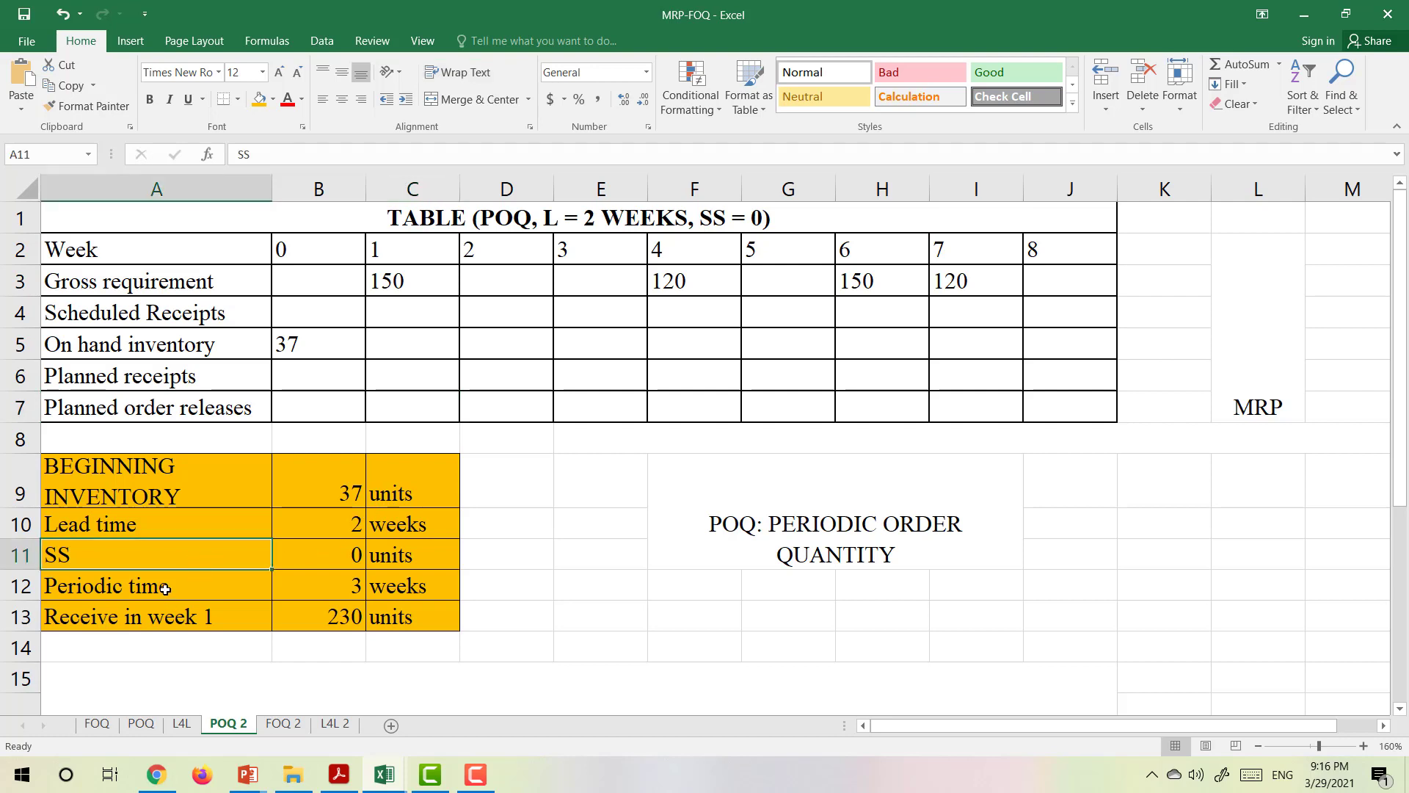
shift+click(301, 559)
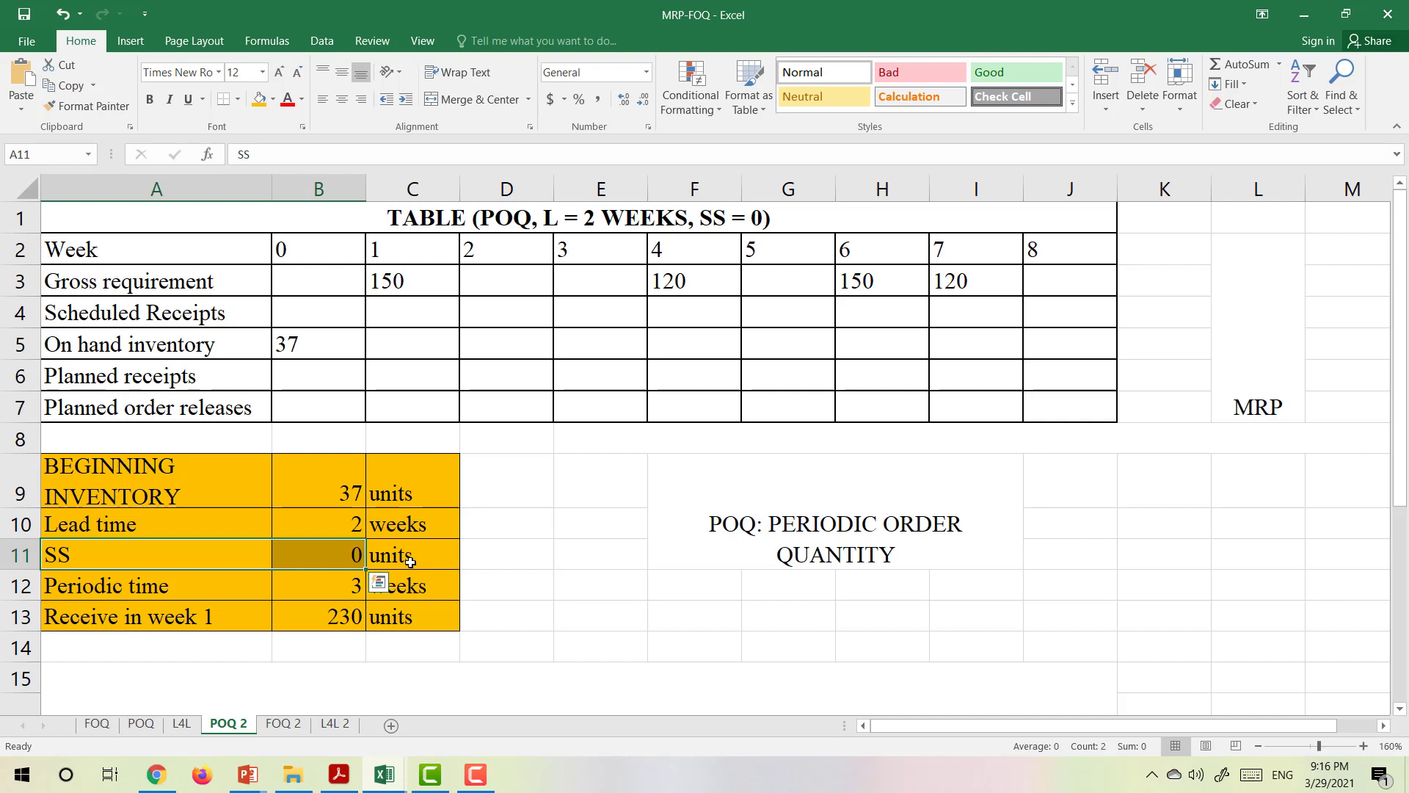
click(152, 588)
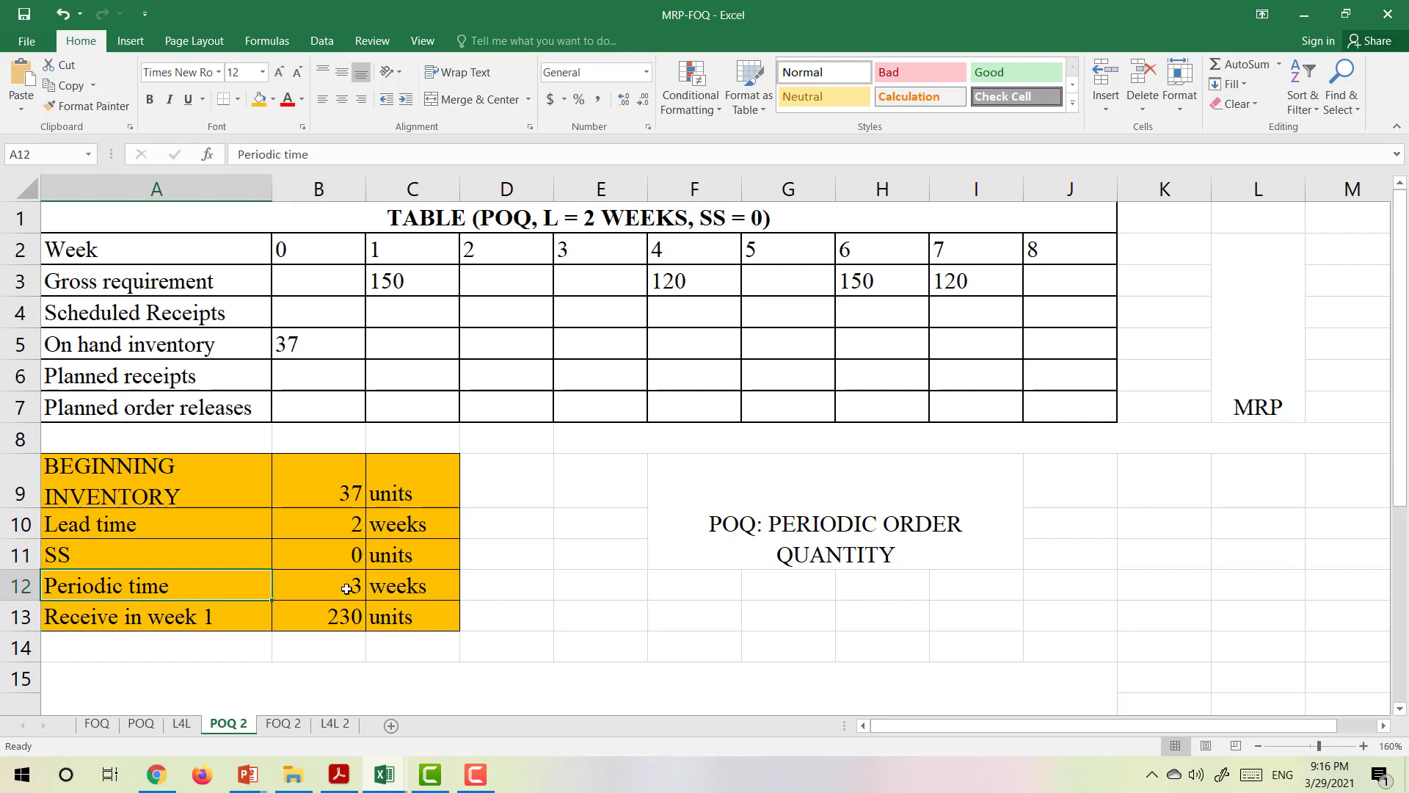
key(Right)
key(Right)
key(Down)
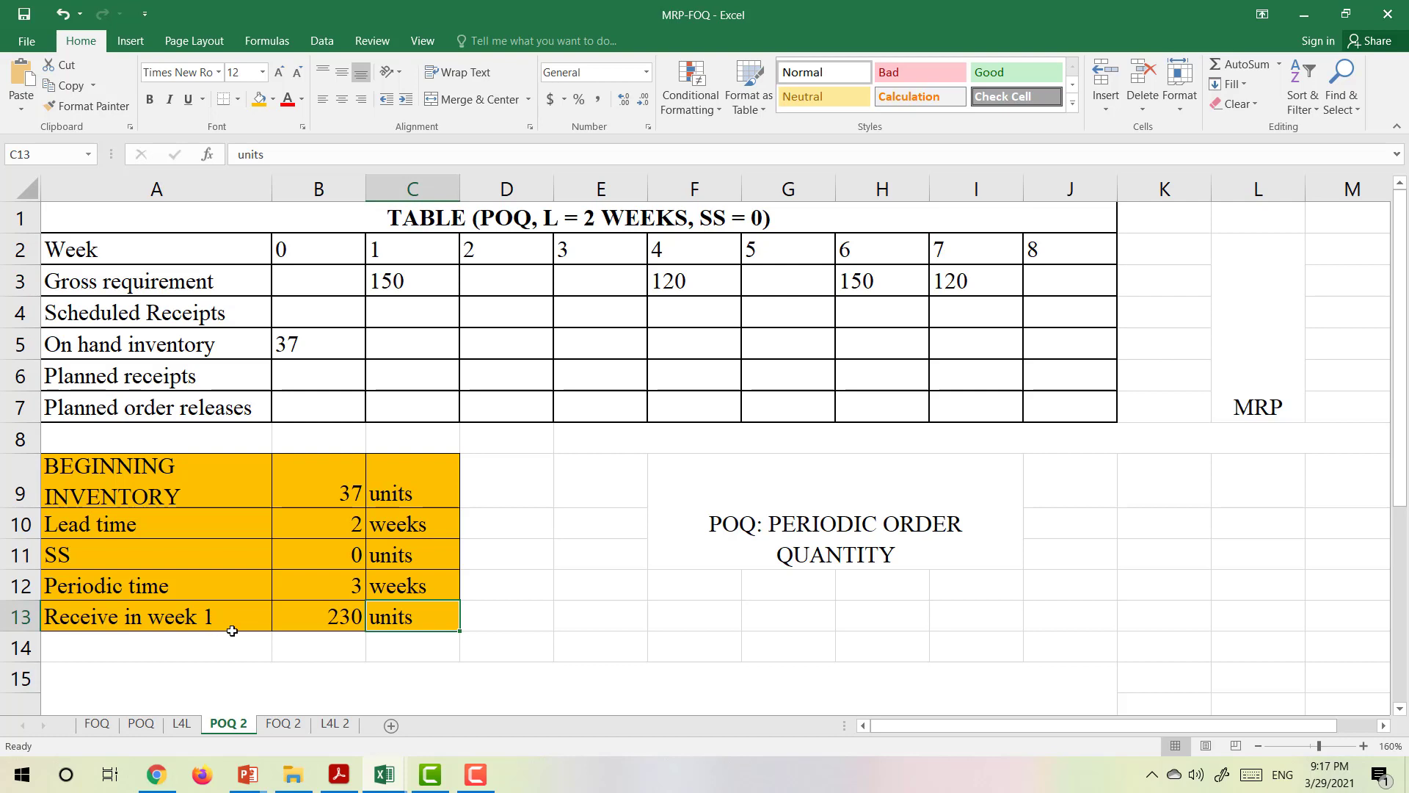
click(315, 621)
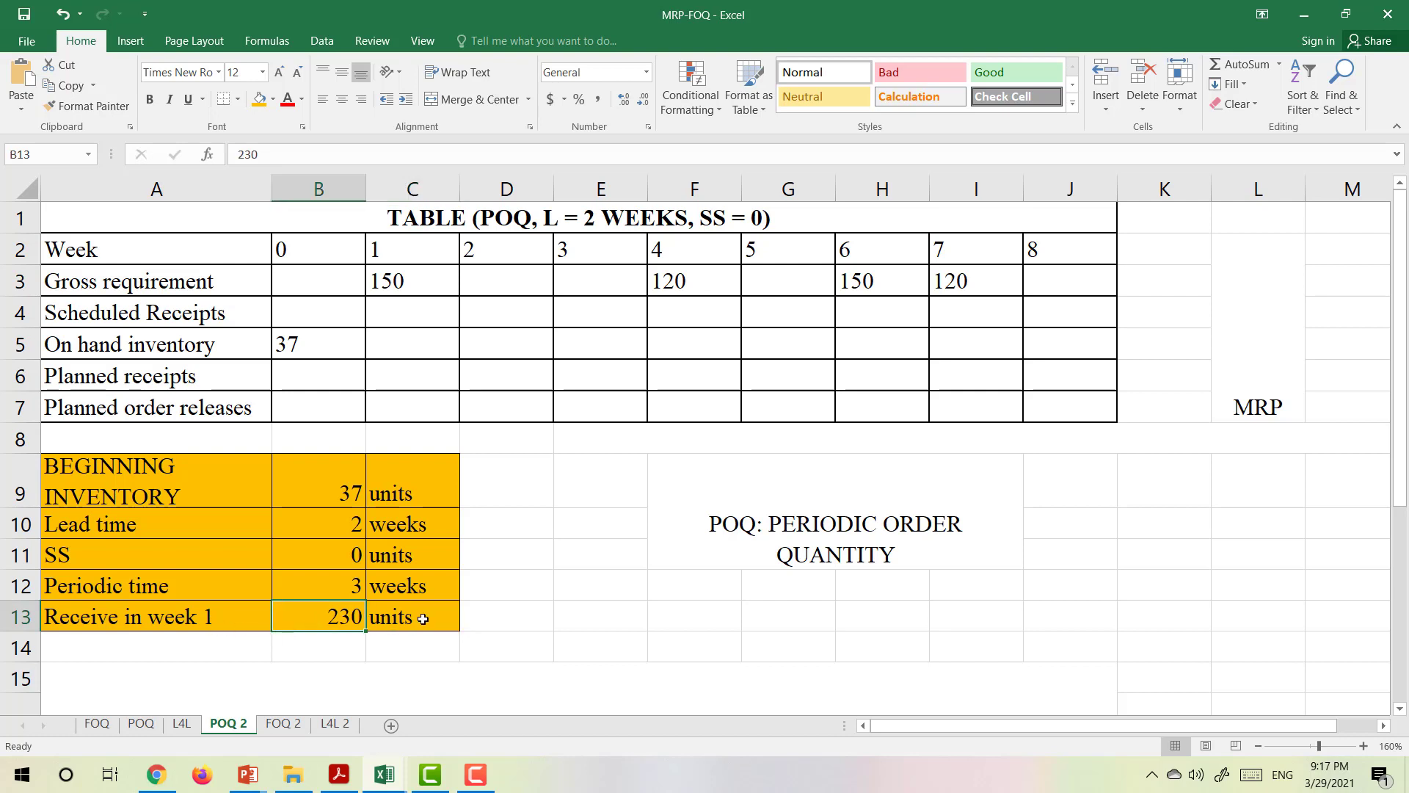
click(423, 619)
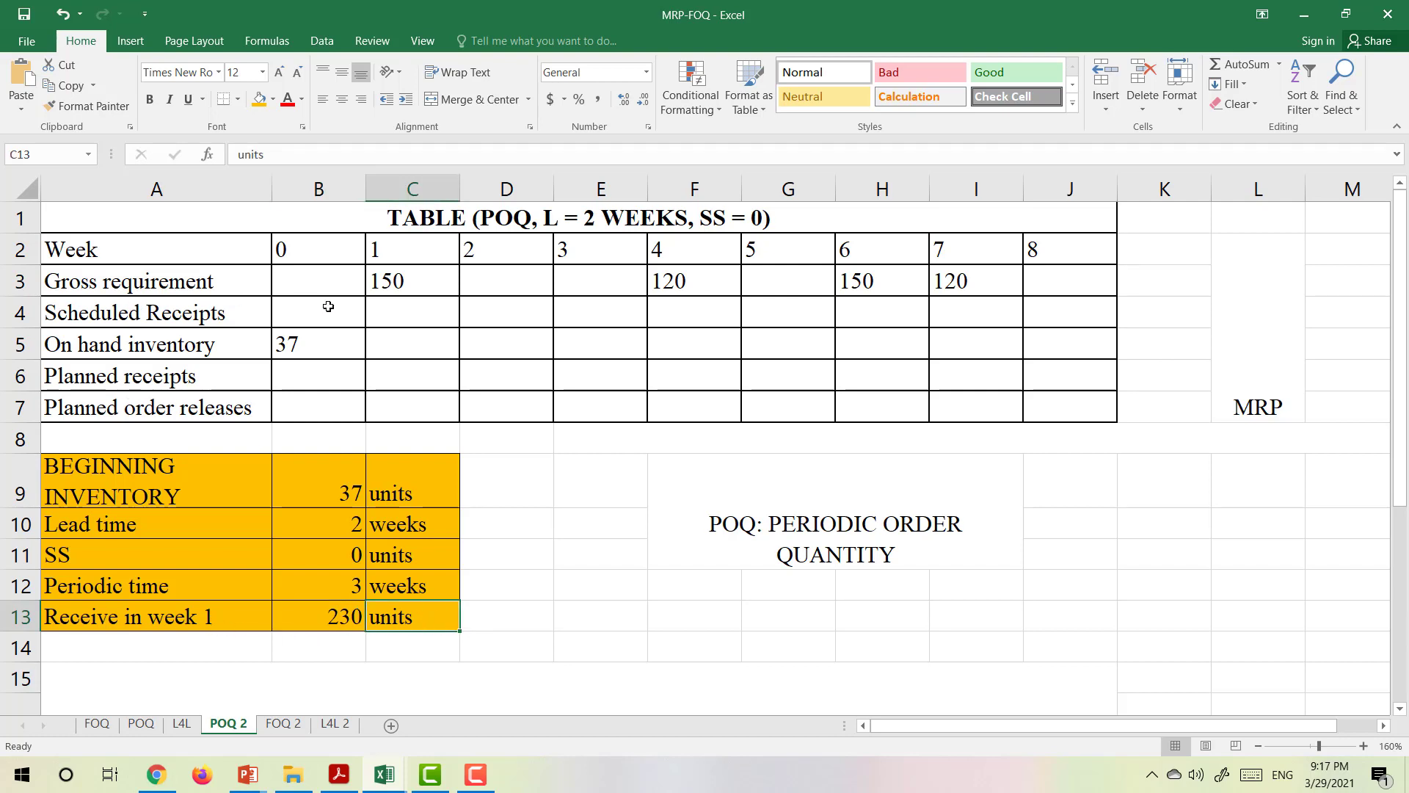
Enter 230 as the scheduled receipt for week 1.
click(181, 317)
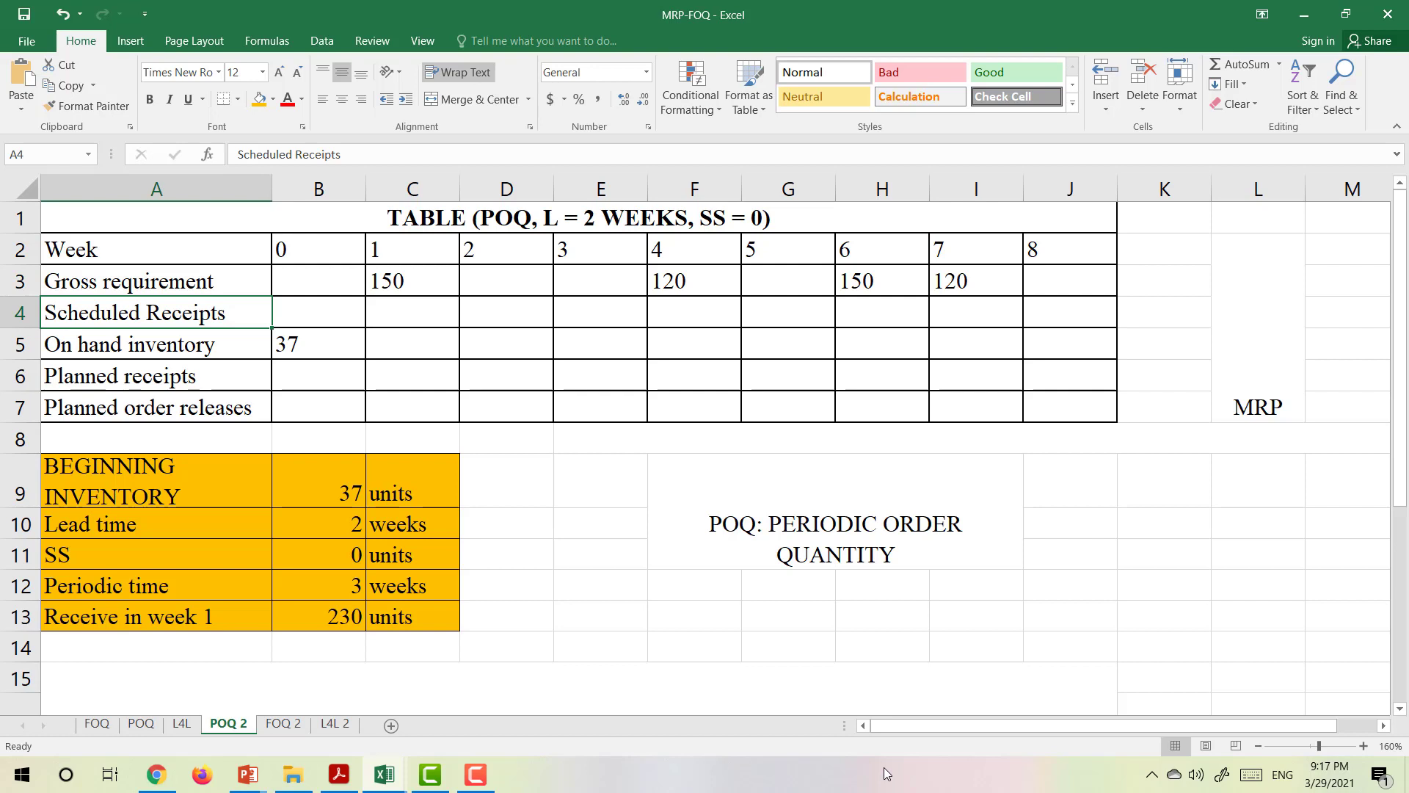
click(417, 310)
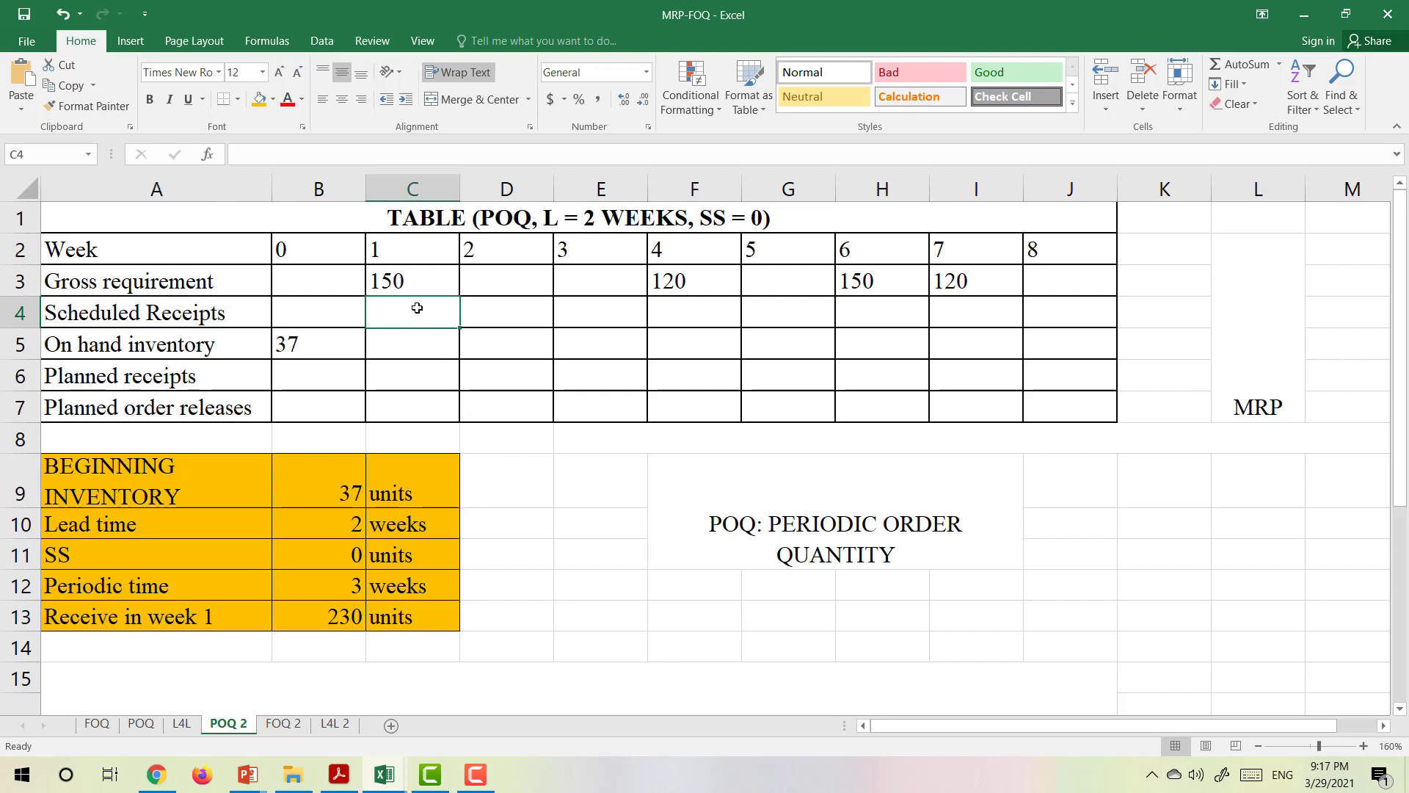
text(230)
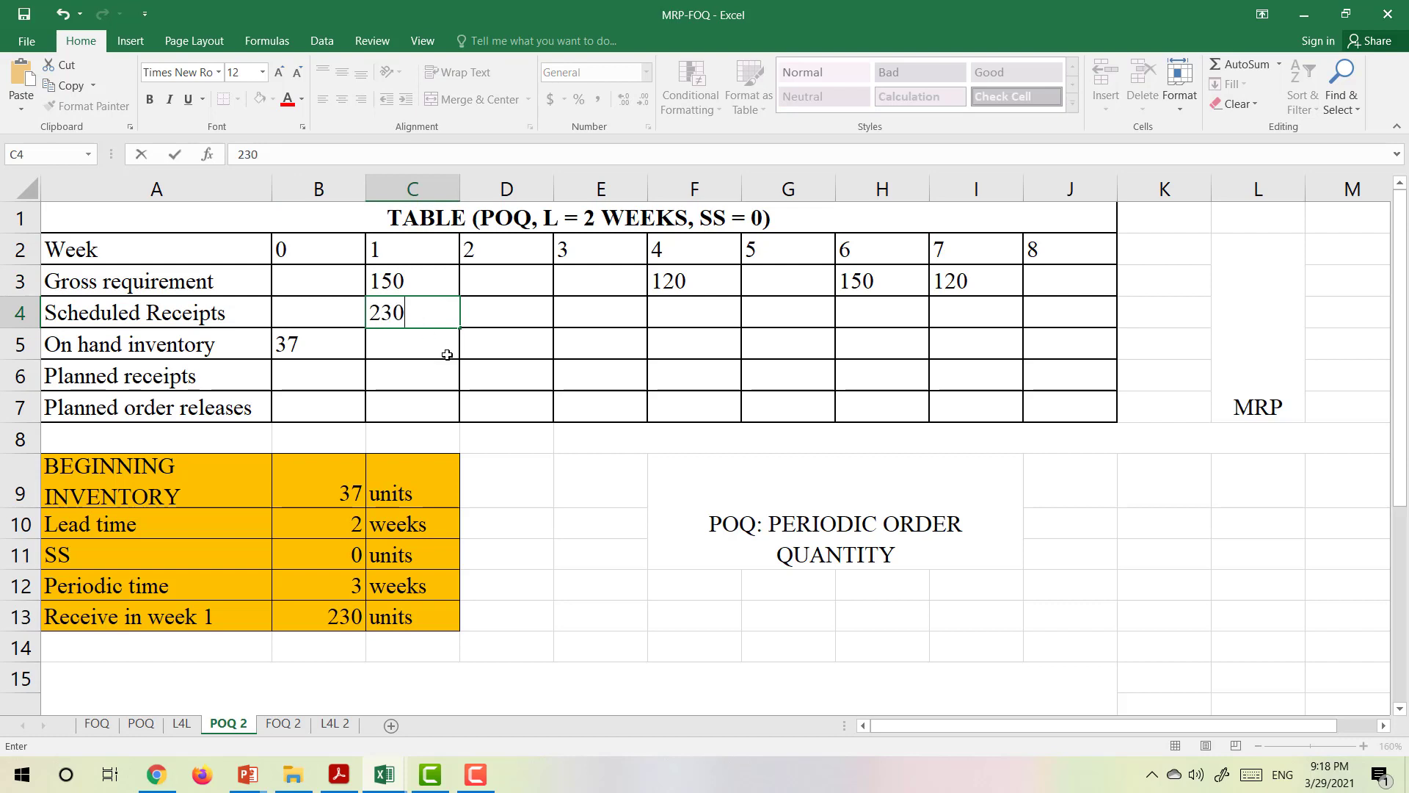
click(455, 367)
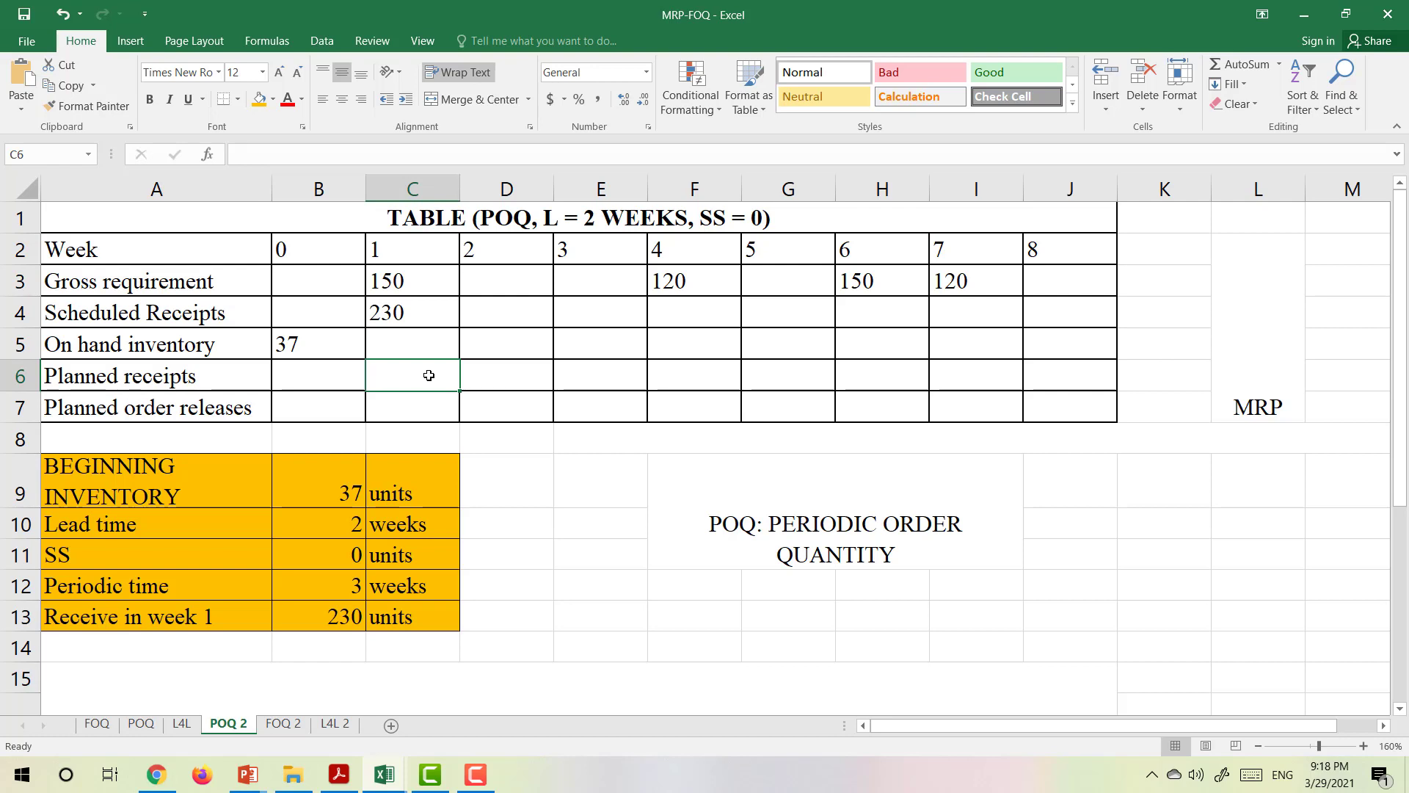
Add the week 0 on-hand inventory and week 1 scheduled receipt in the week 1 planned receipts cell with =B5+C4.
click(409, 402)
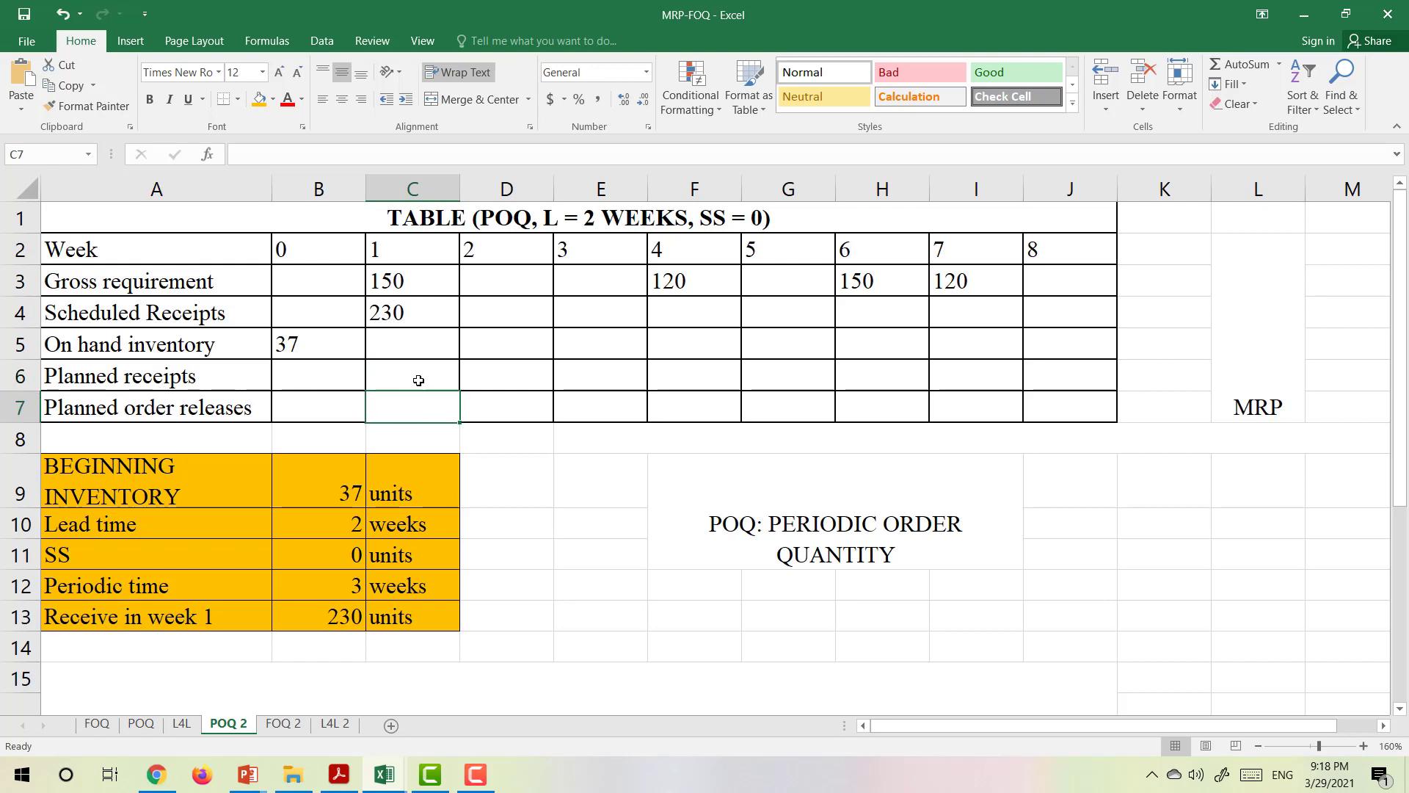
click(419, 380)
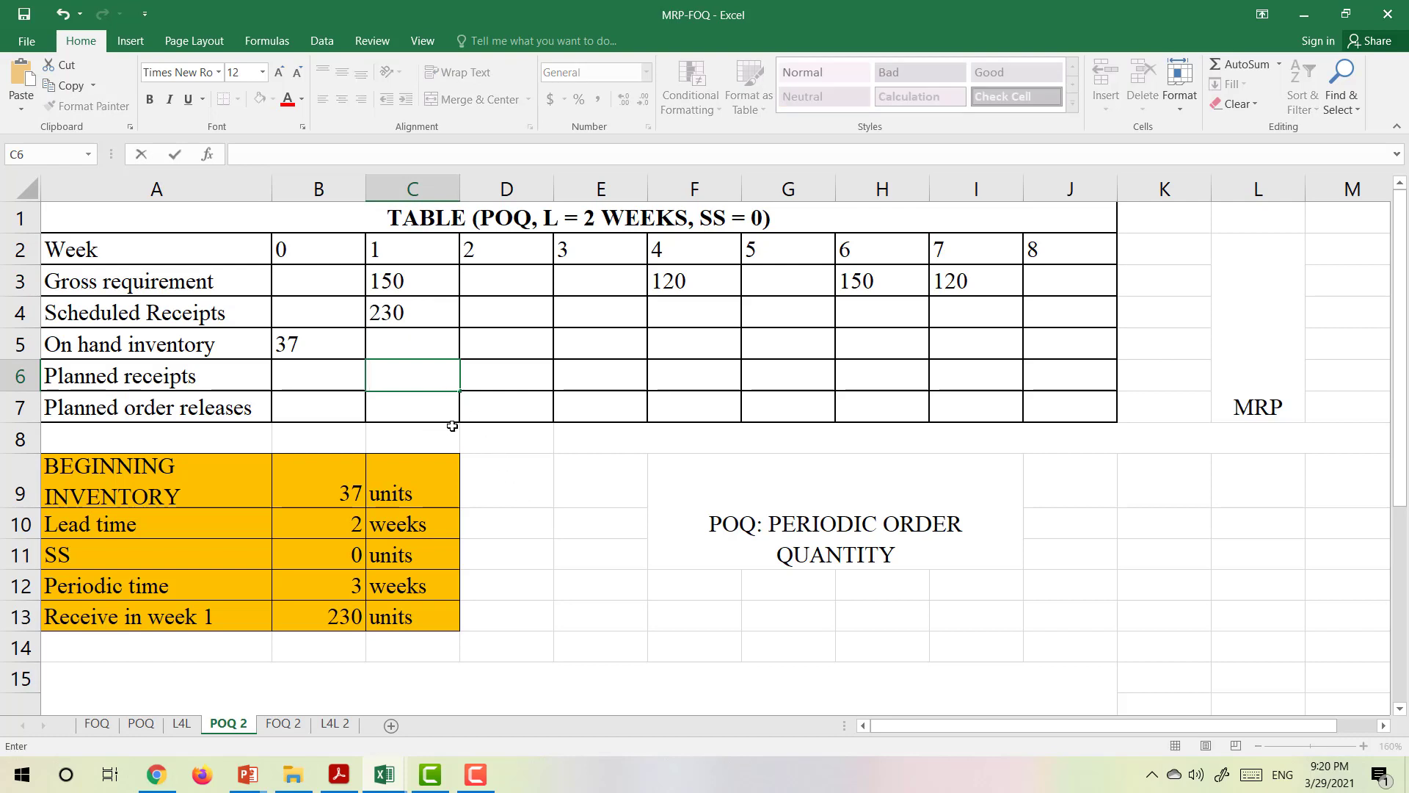
key(Escape)
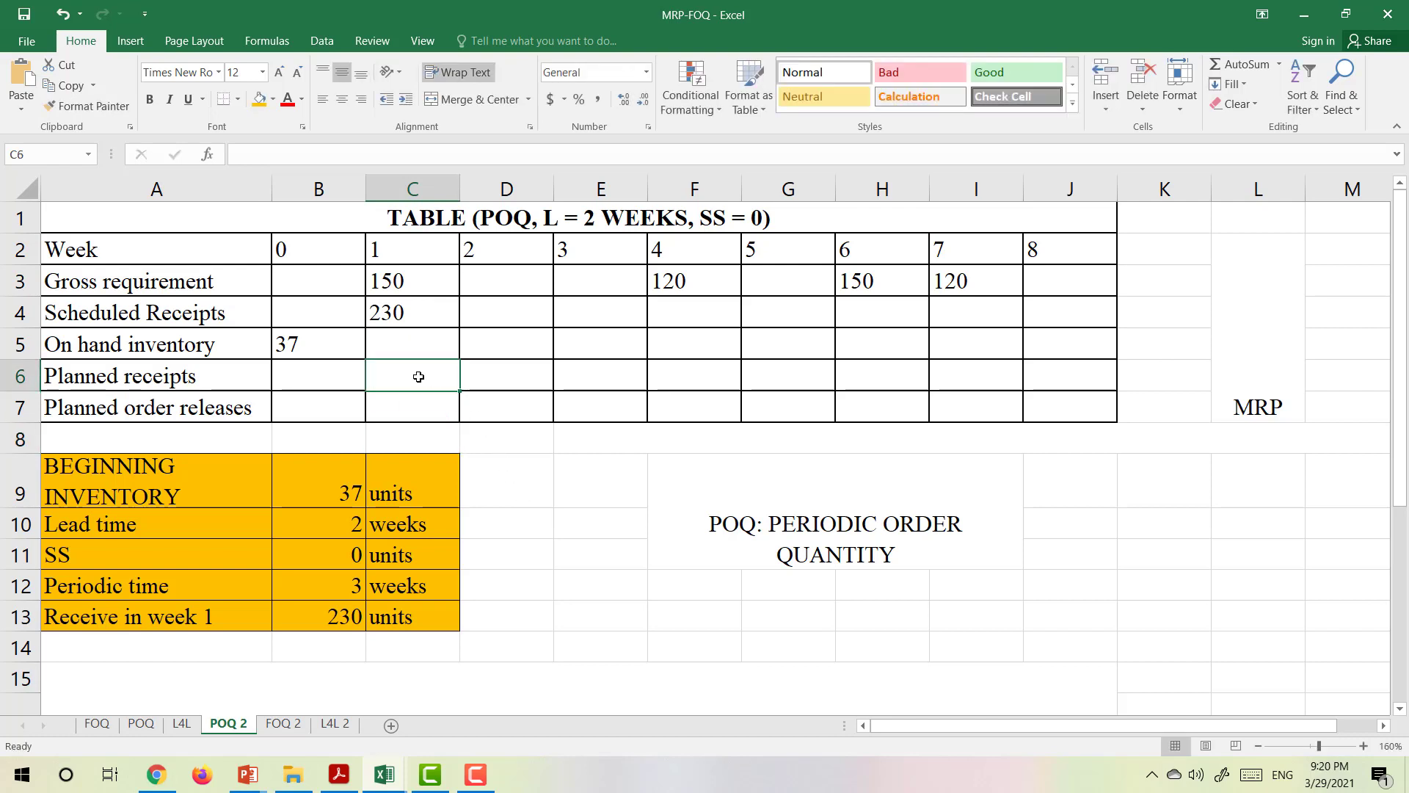
text(=)
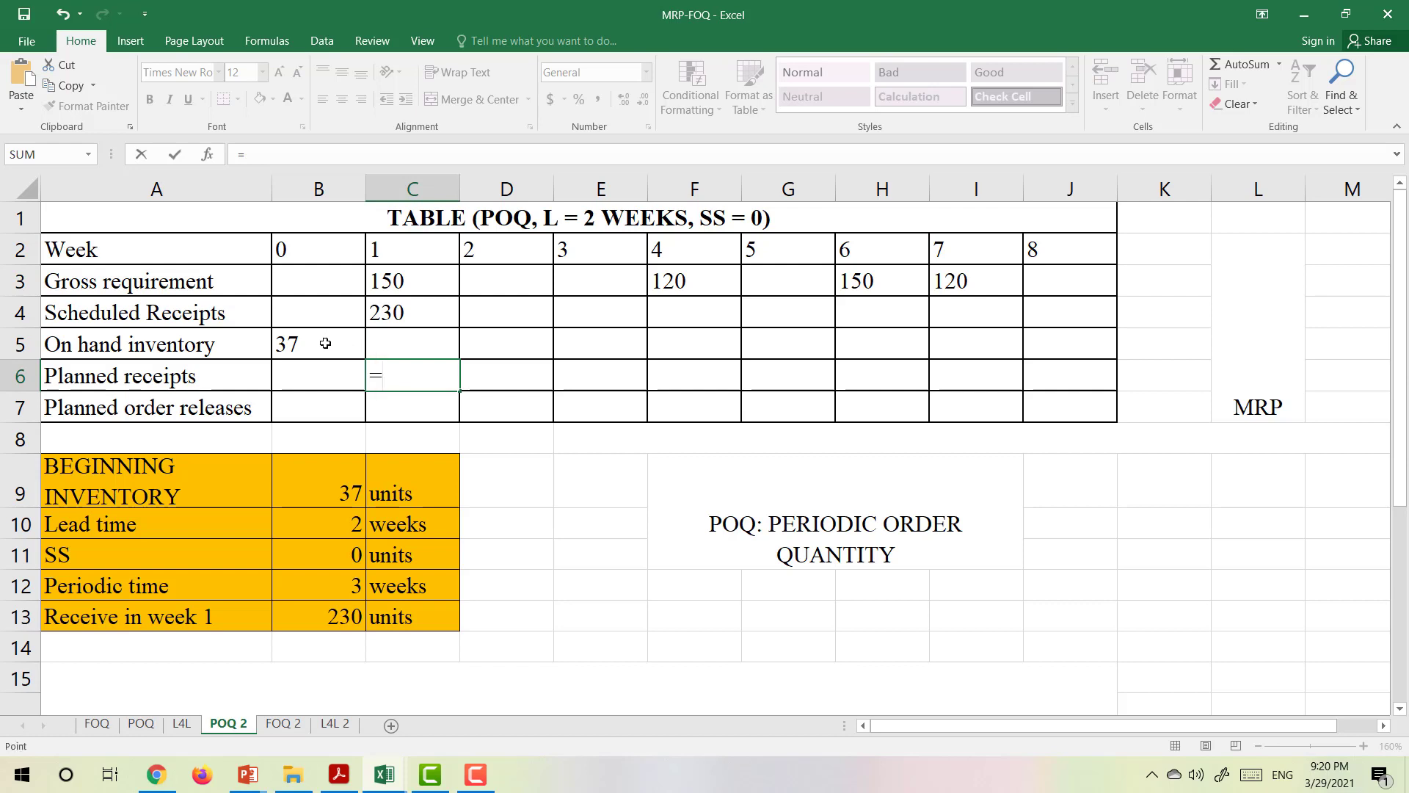
click(325, 344)
text(+)
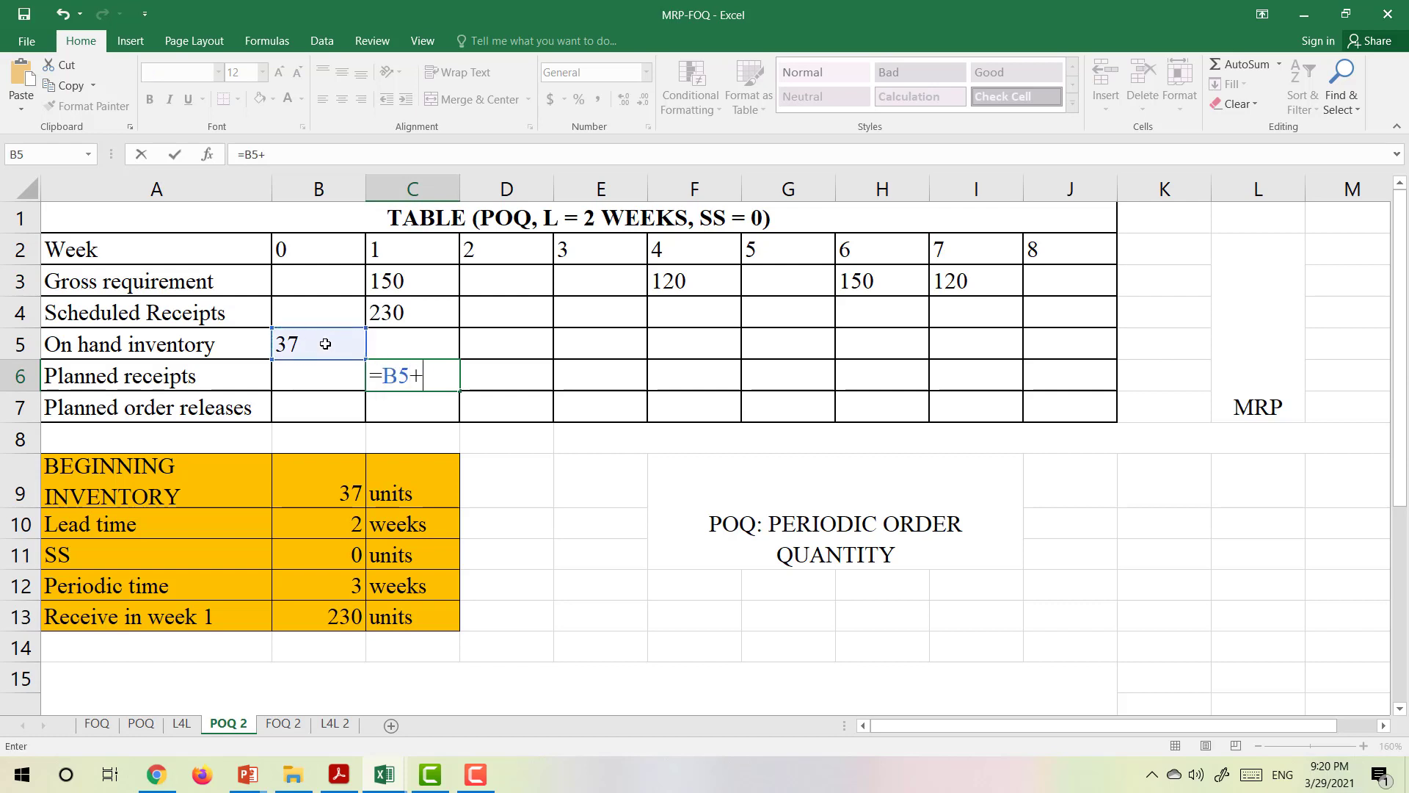
click(427, 309)
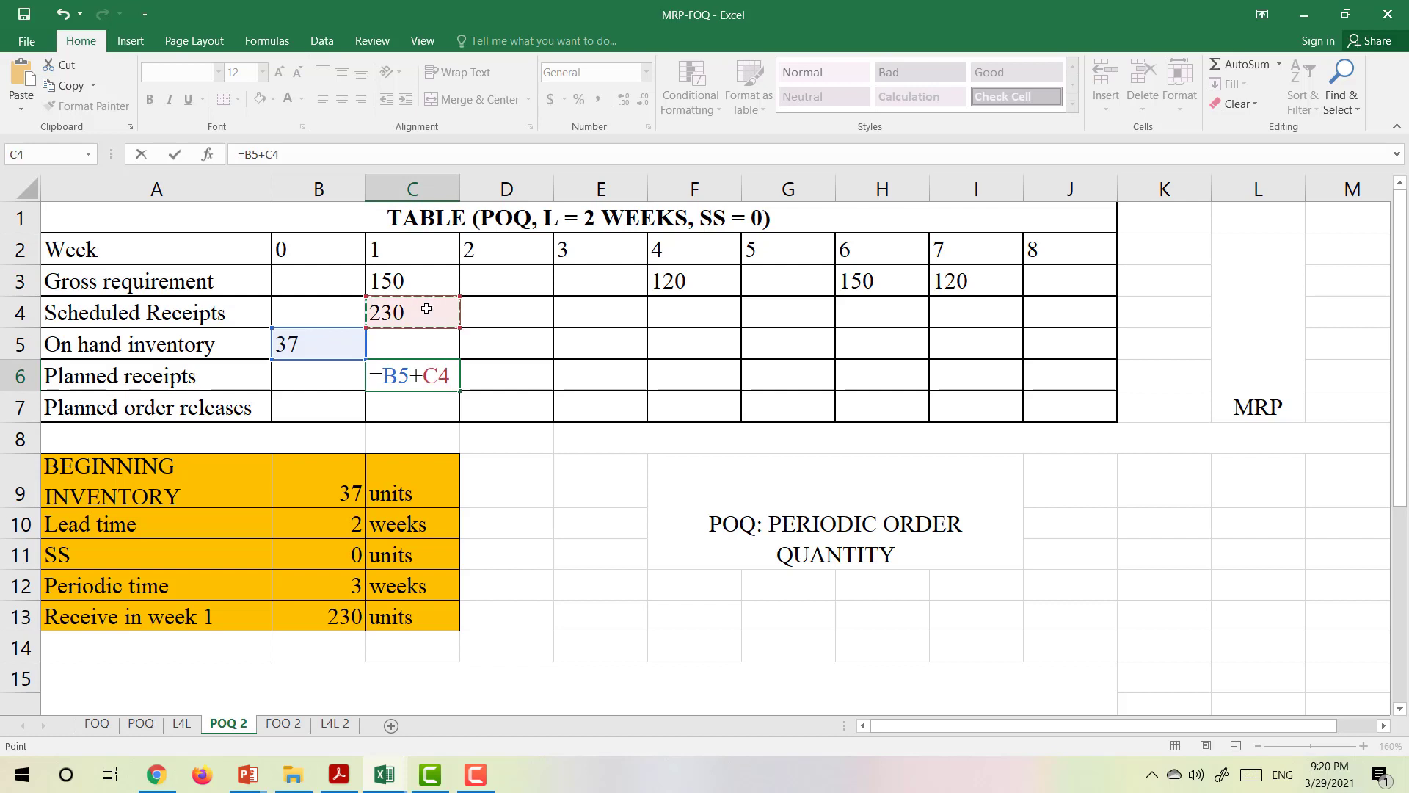
key(Return)
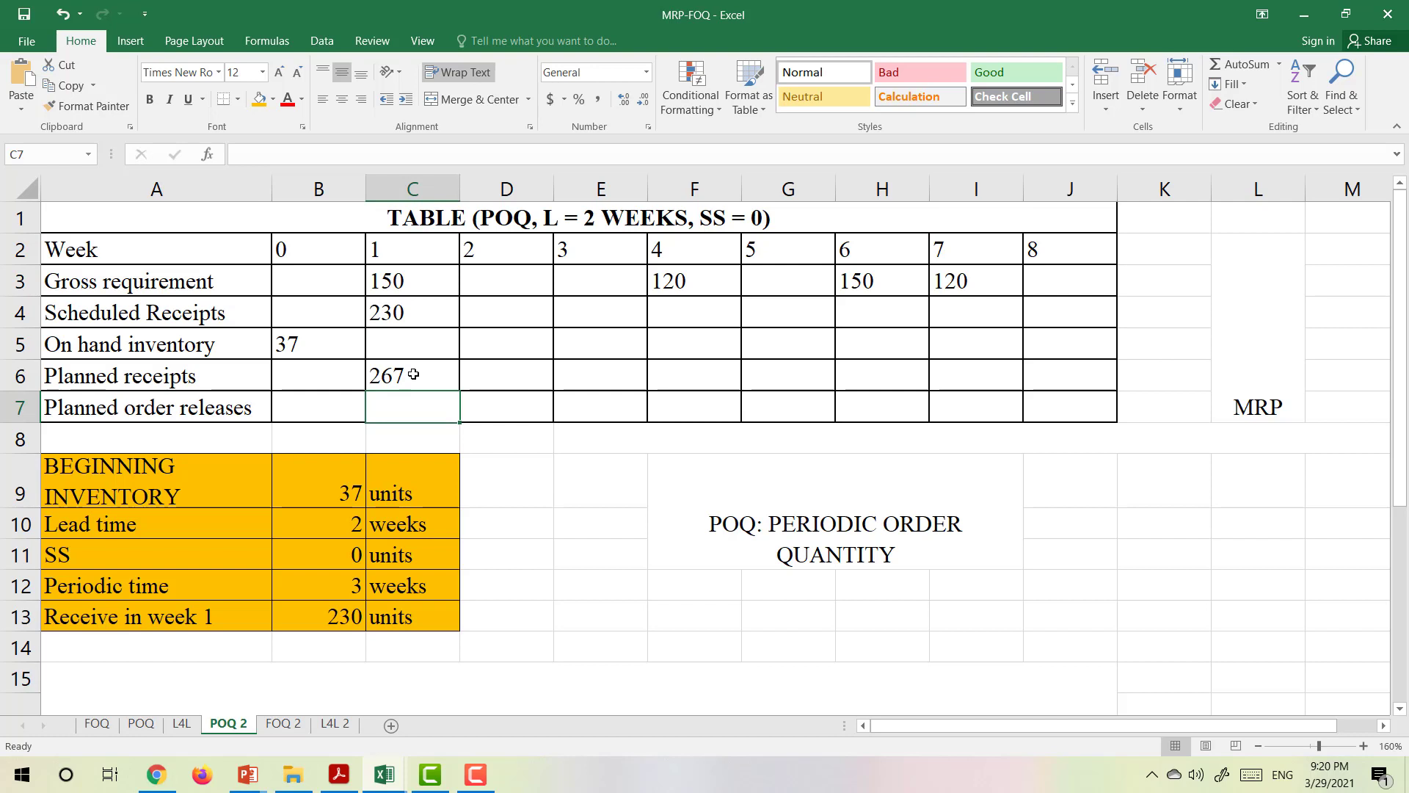
Compare with the week 1 gross requirement and set the week 1 planned receipts to 0.
click(424, 282)
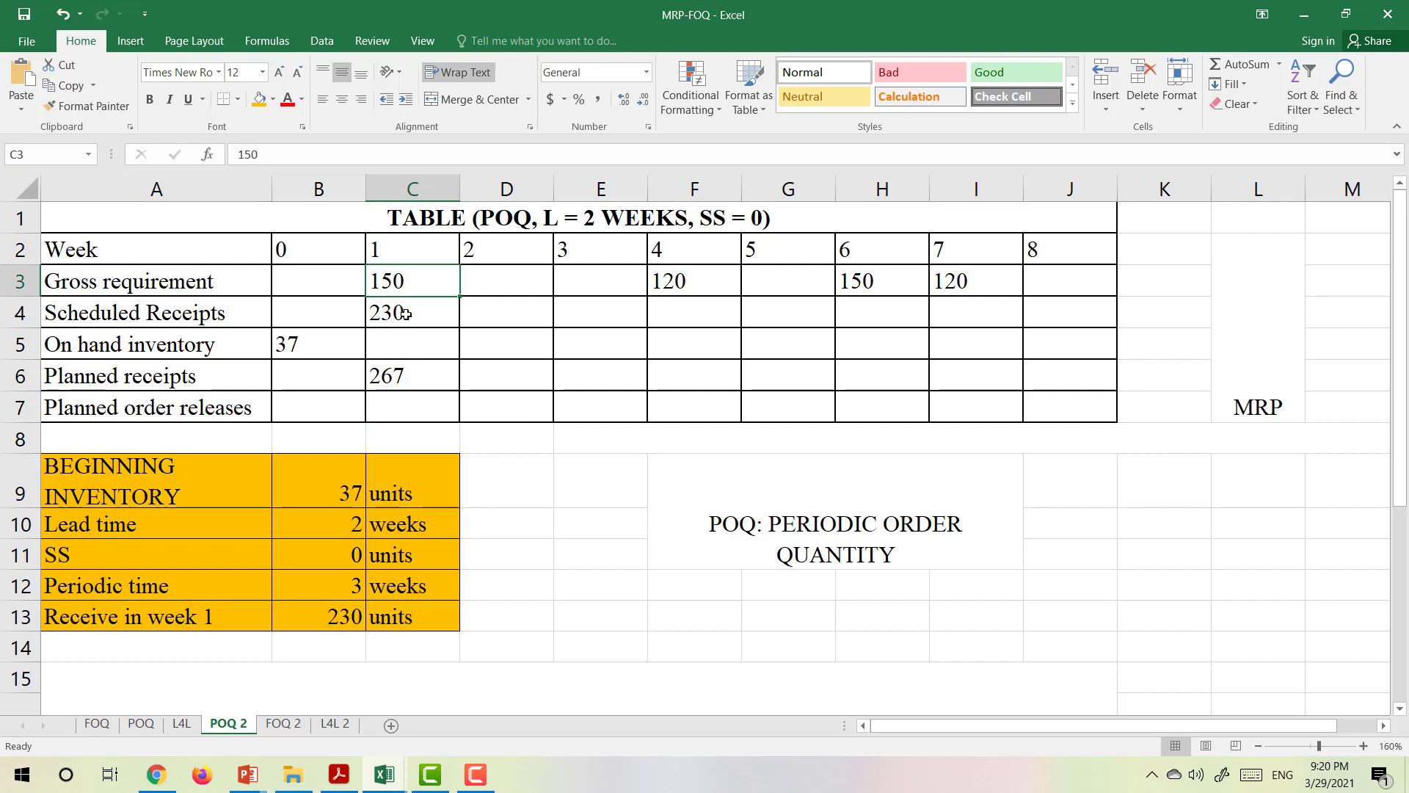
click(420, 378)
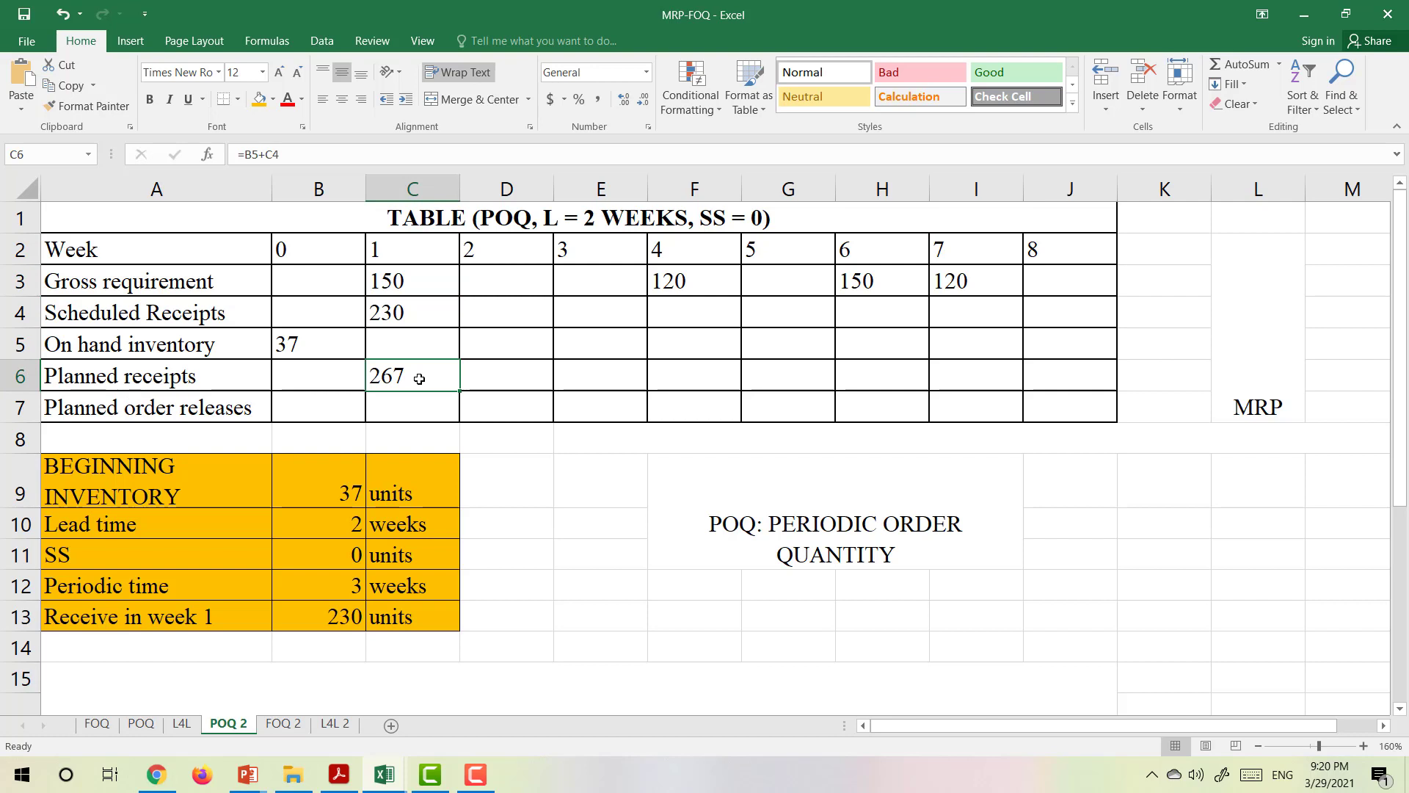
text(0)
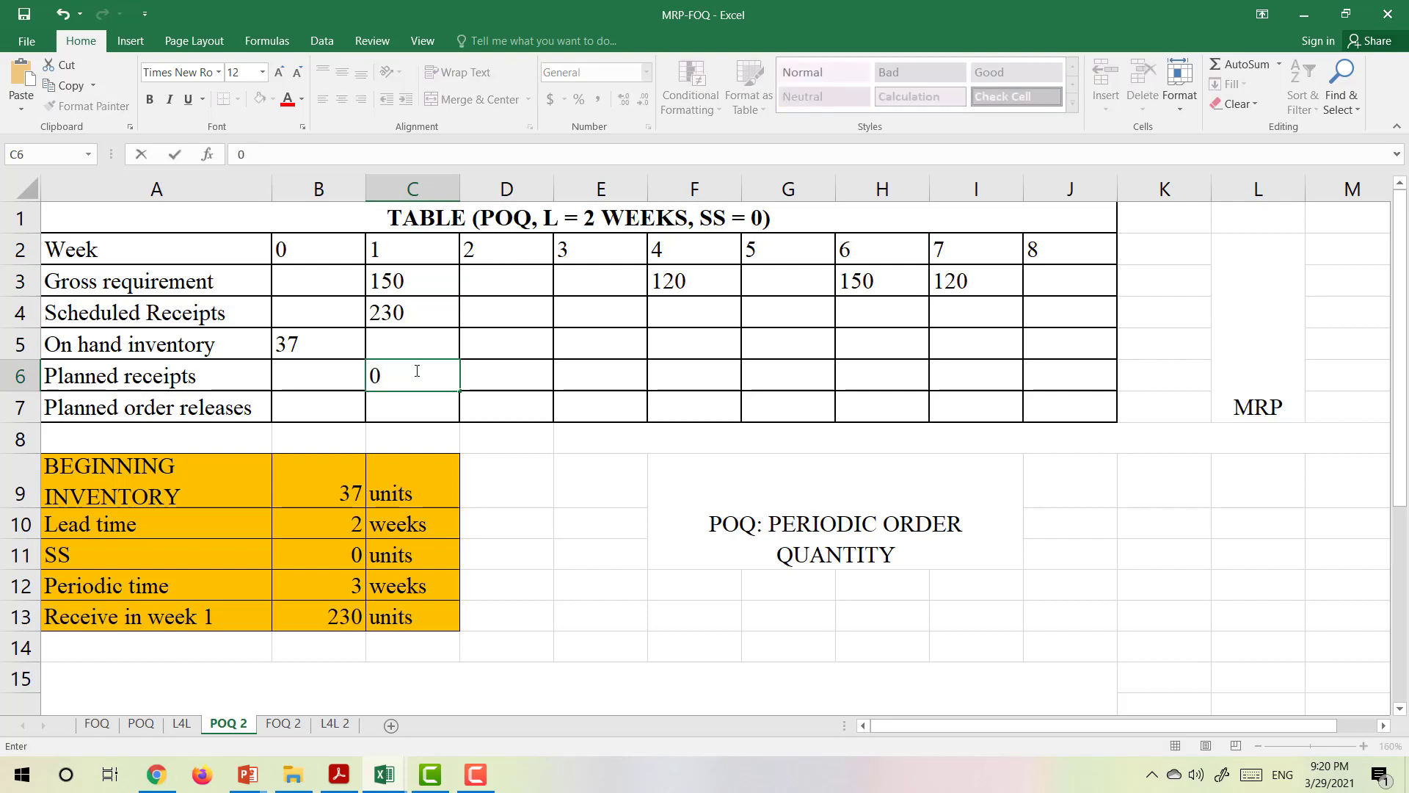
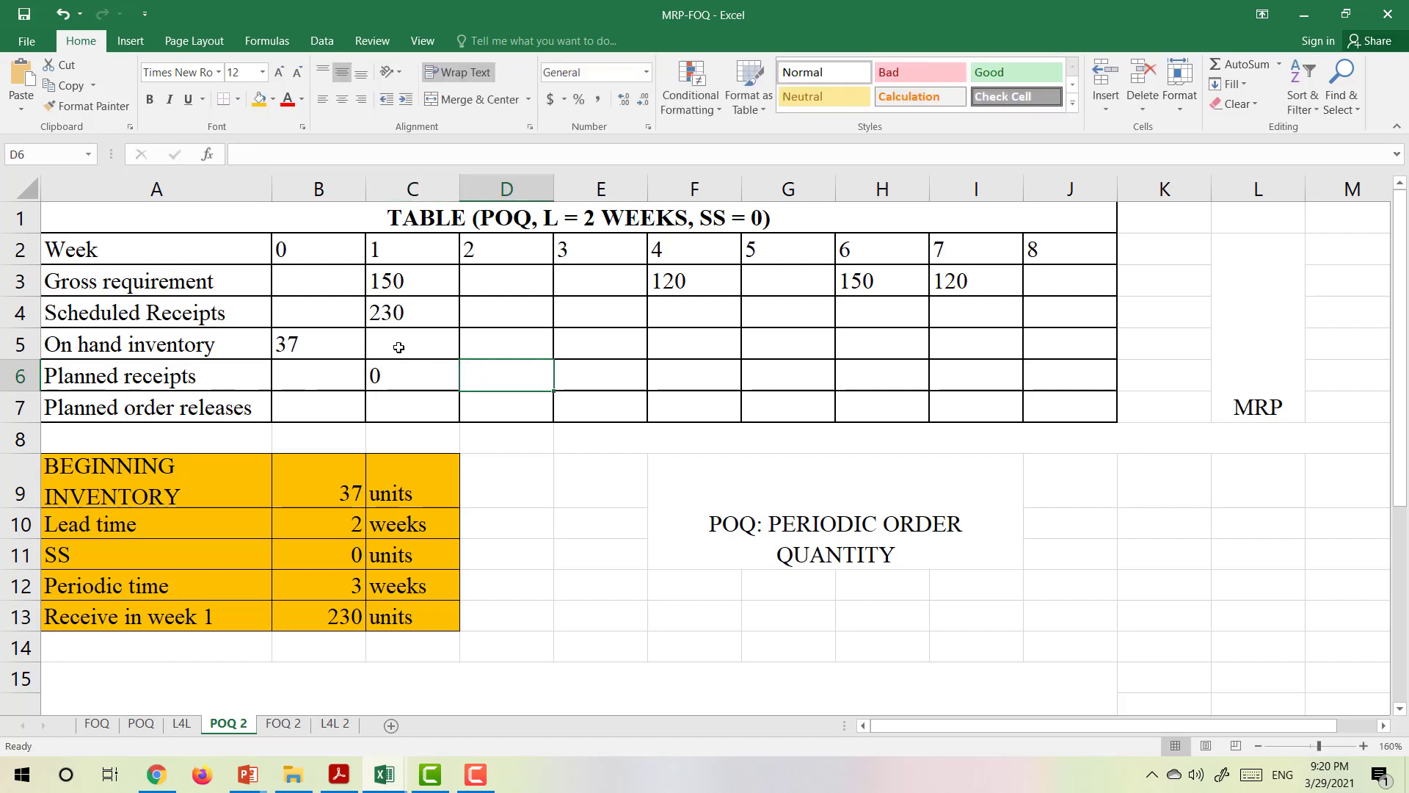
Calculate the week 1 on-hand inventory with the formula =B5+C4+C6-C3.
click(399, 348)
text(=)
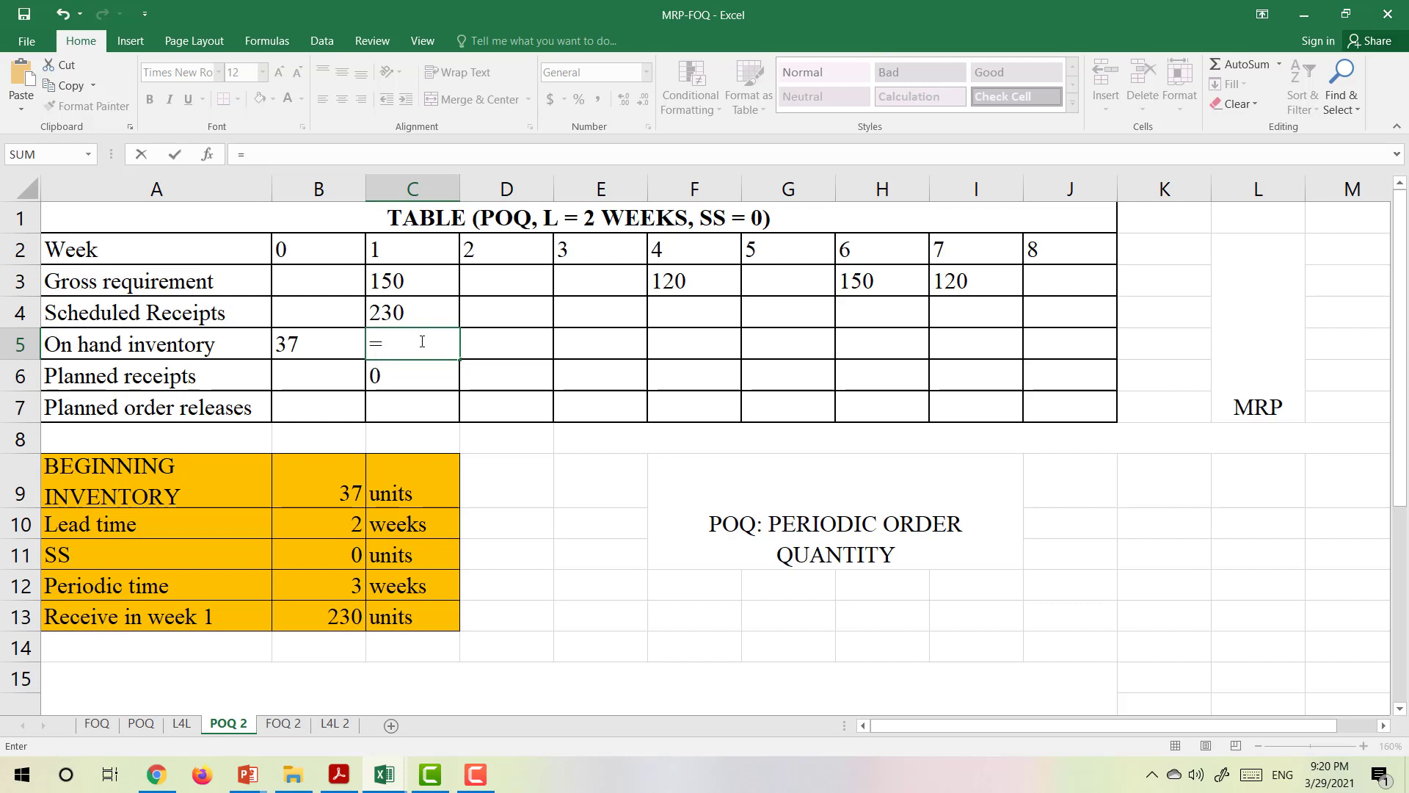
click(335, 345)
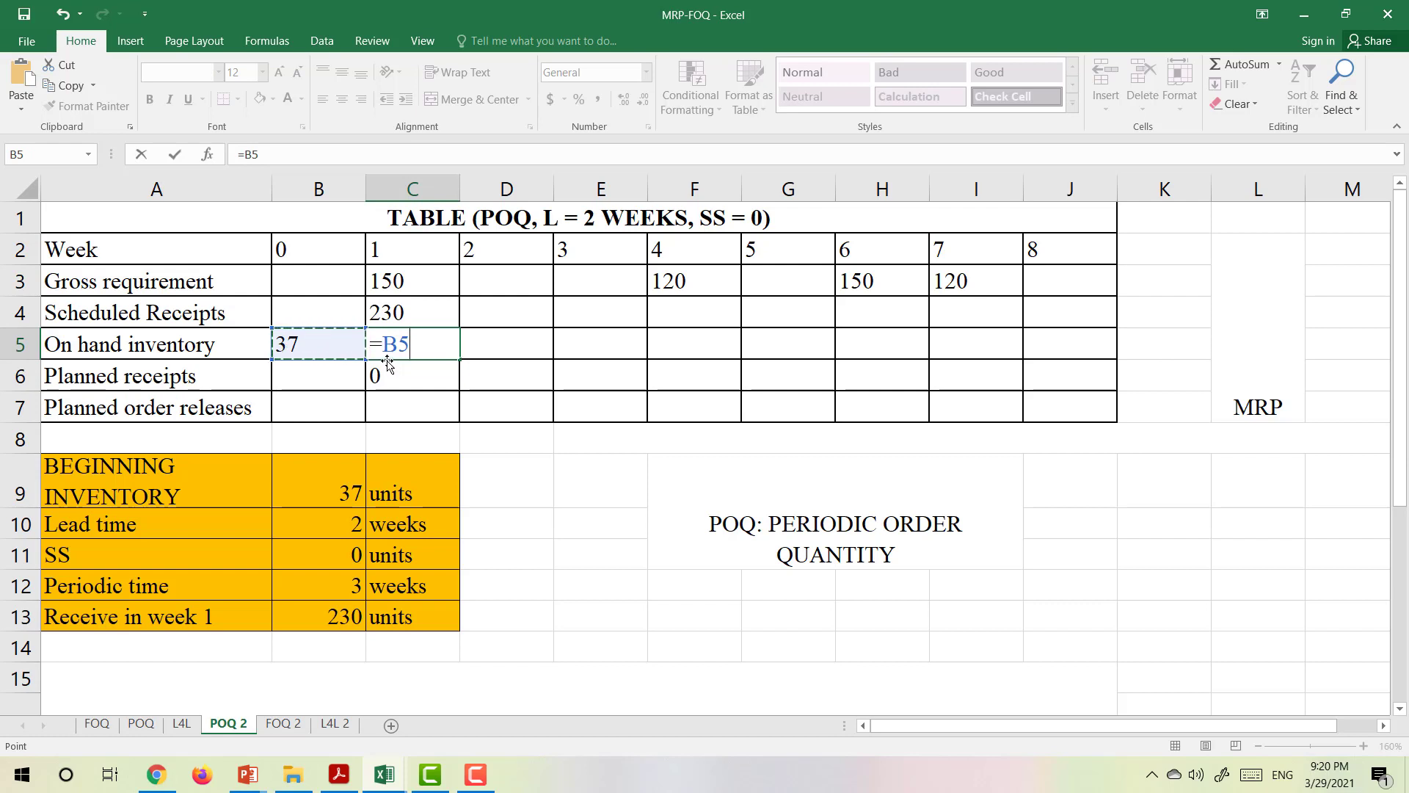
text(+)
click(430, 311)
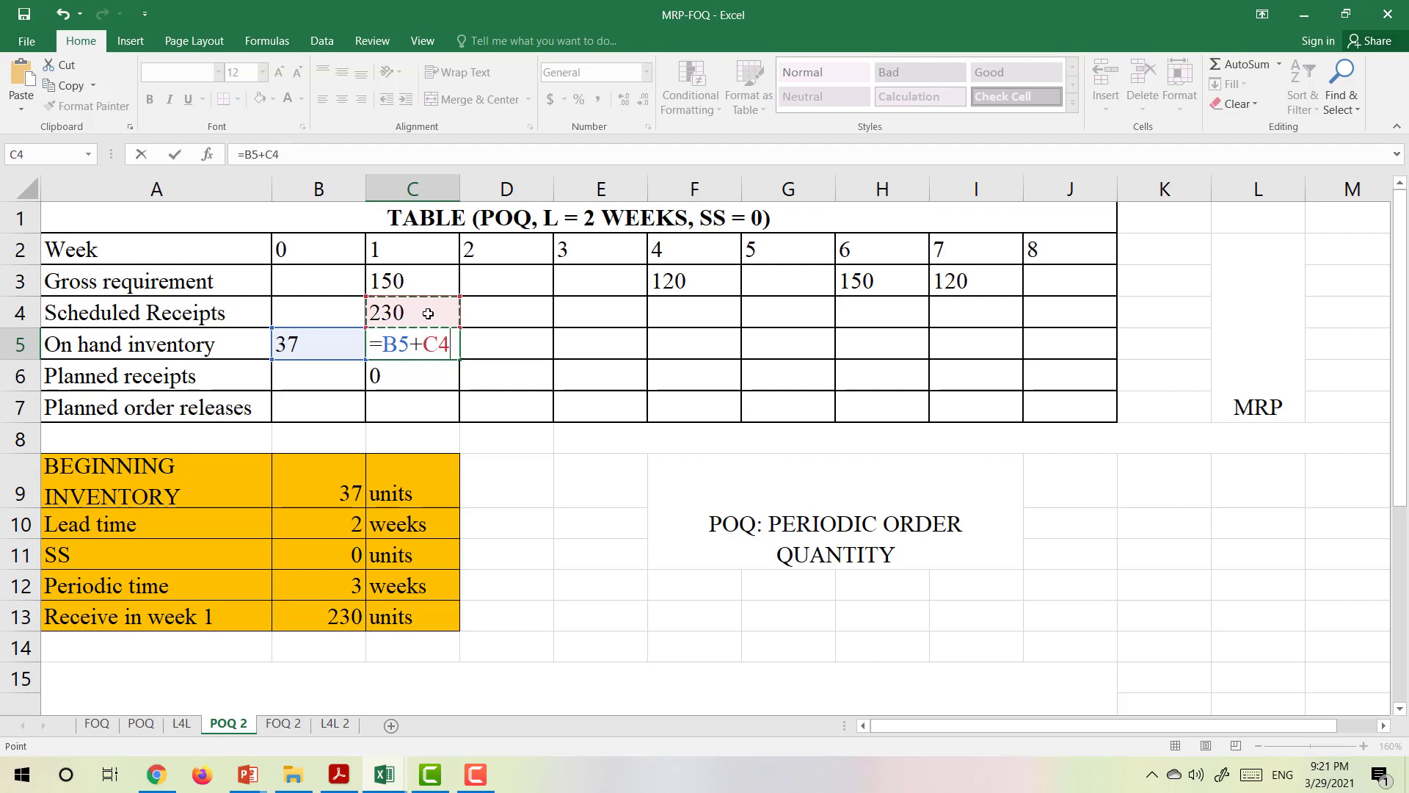
text(+)
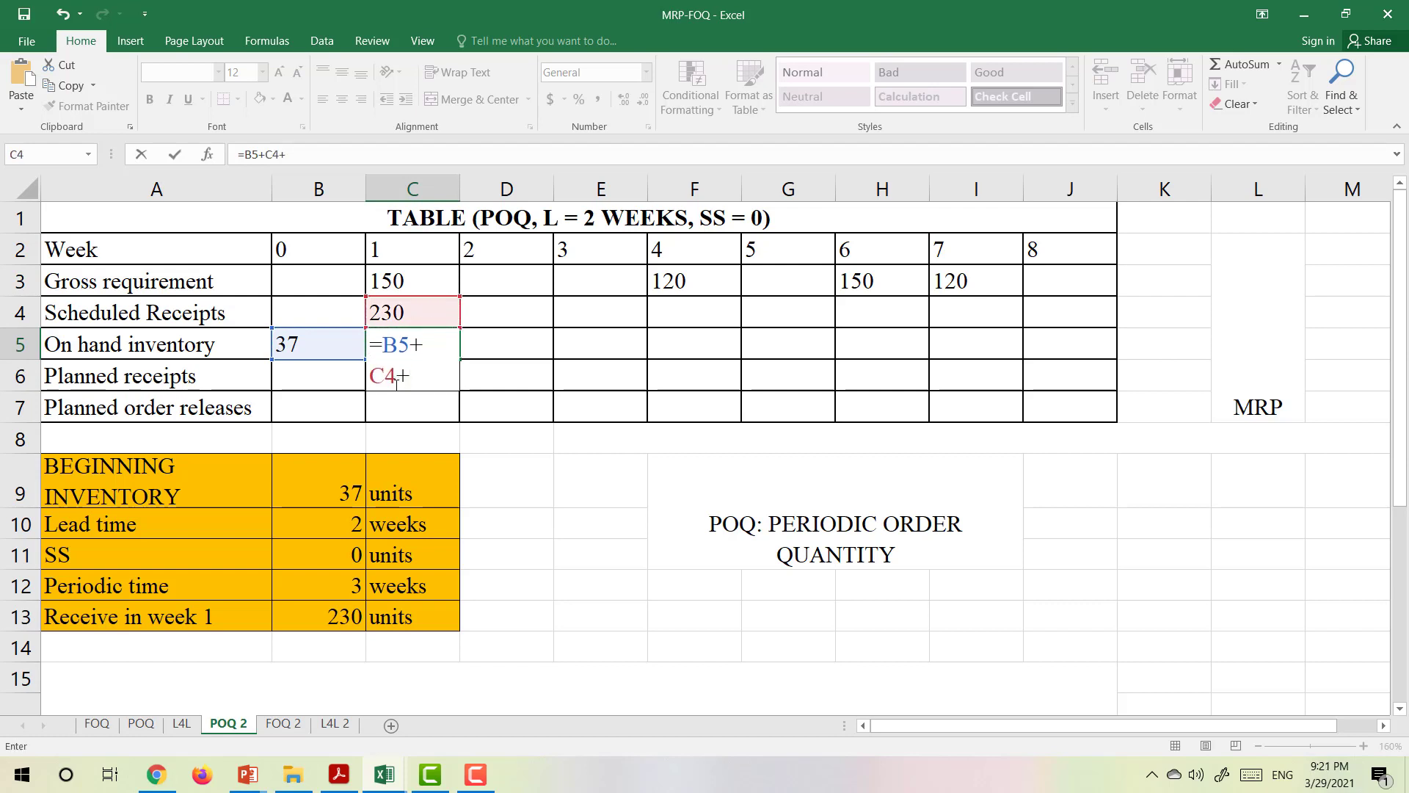
text(C)
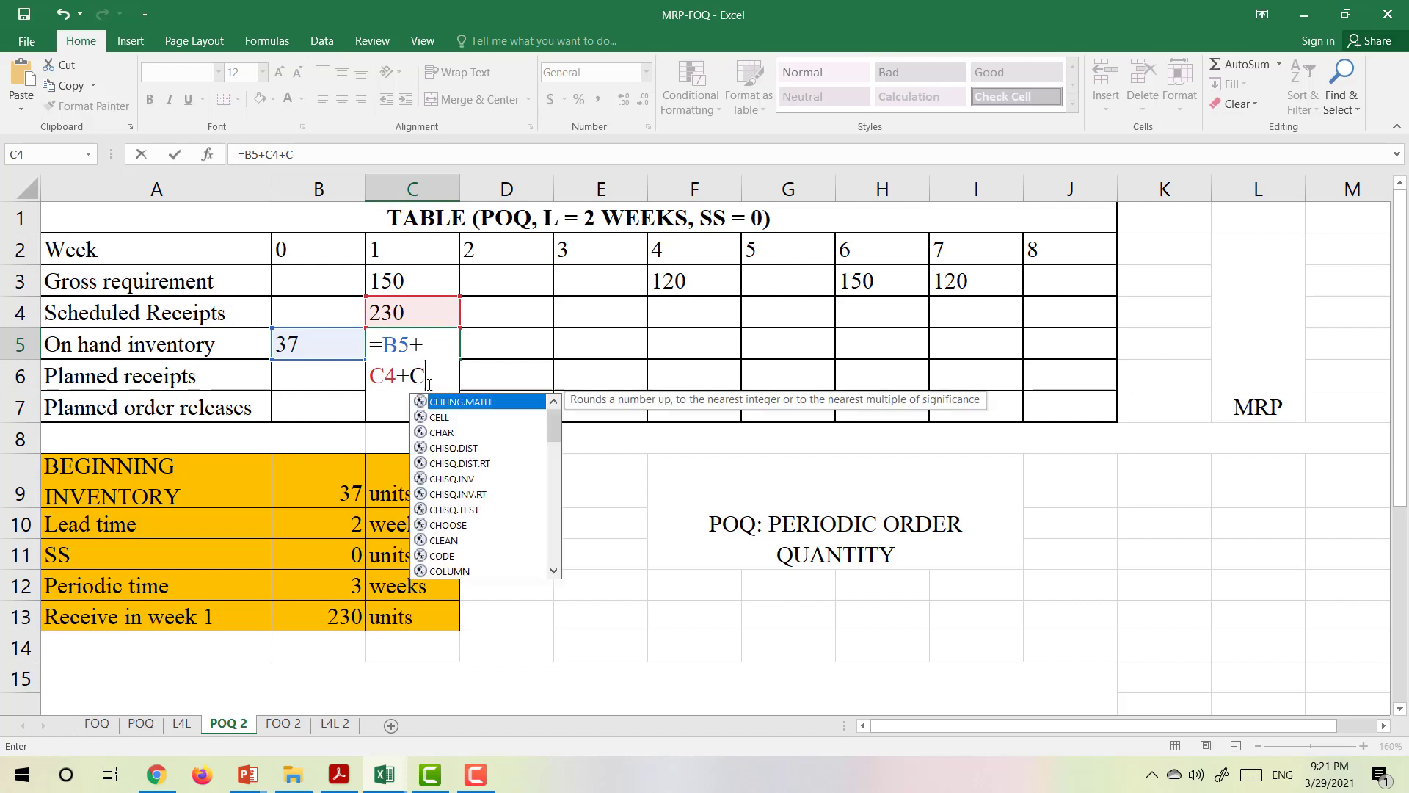
text(6)
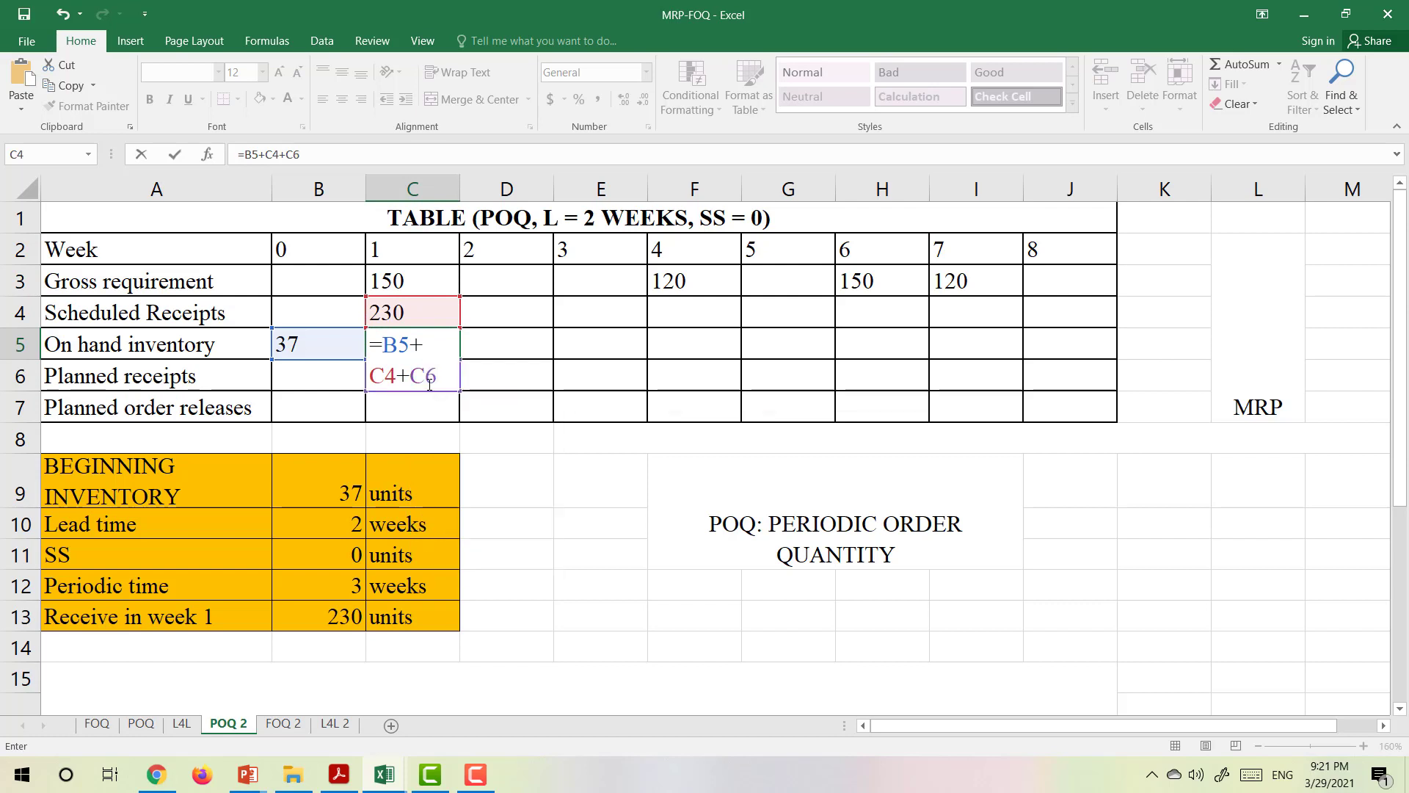
text(-)
click(427, 280)
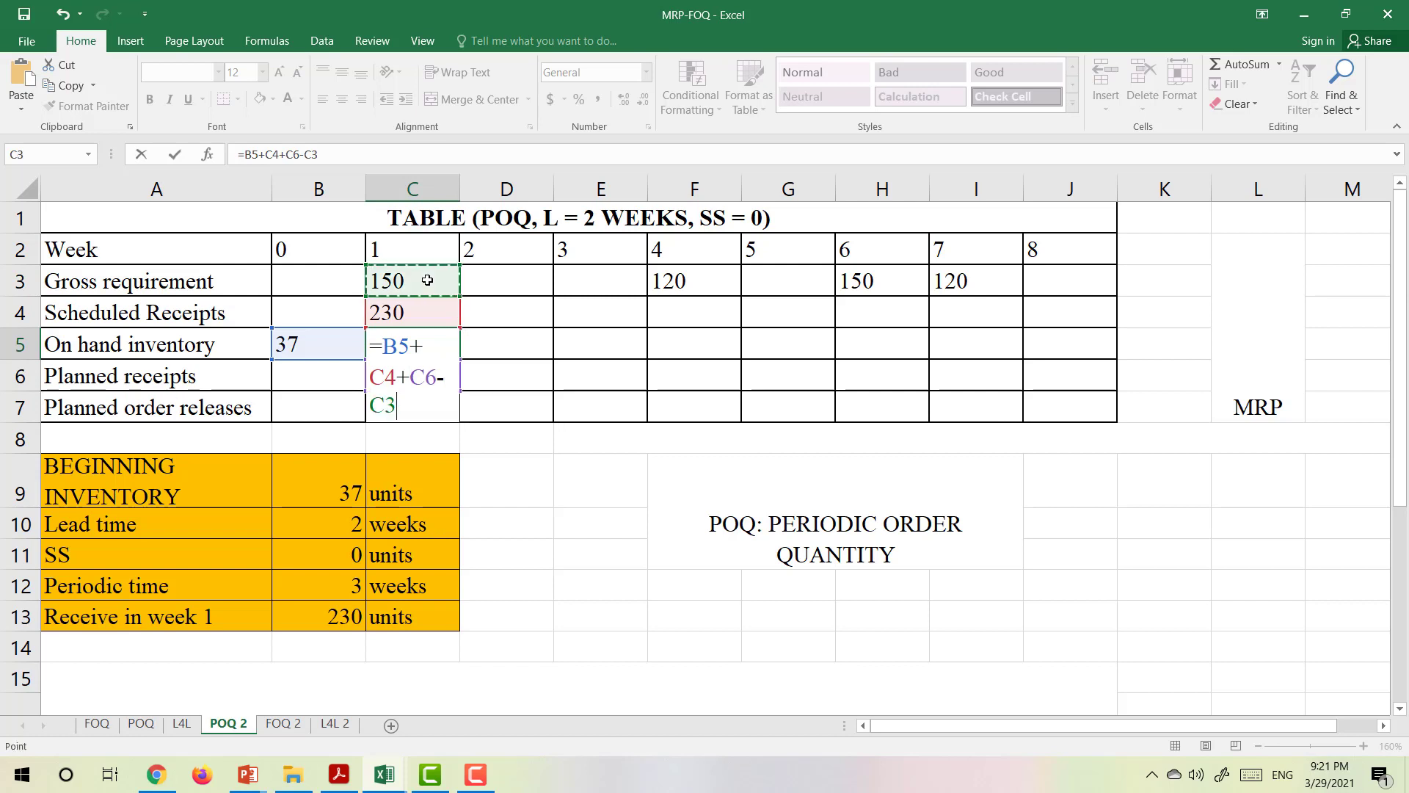
key(Return)
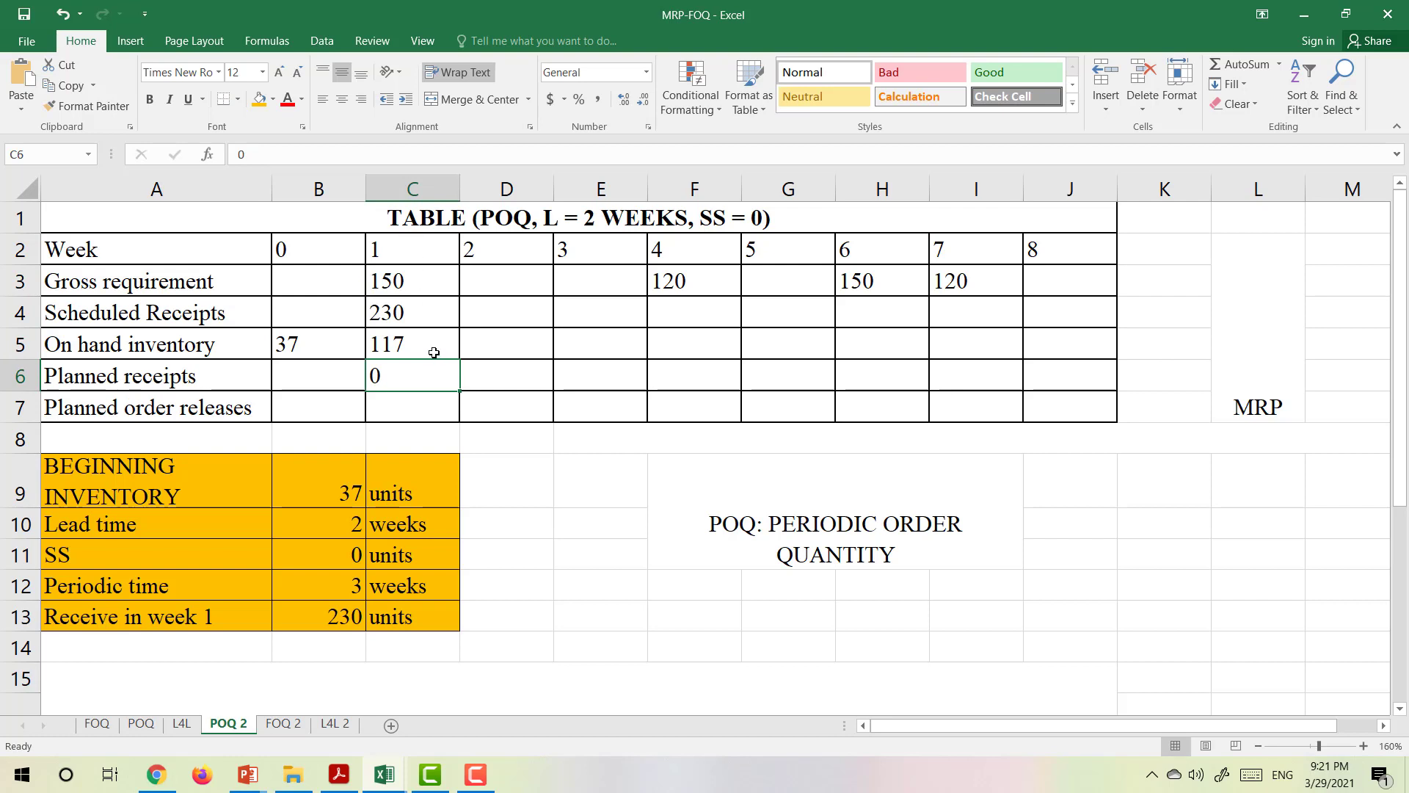
Copy the week 1 on-hand inventory formula across to weeks 2 and 3.
click(477, 345)
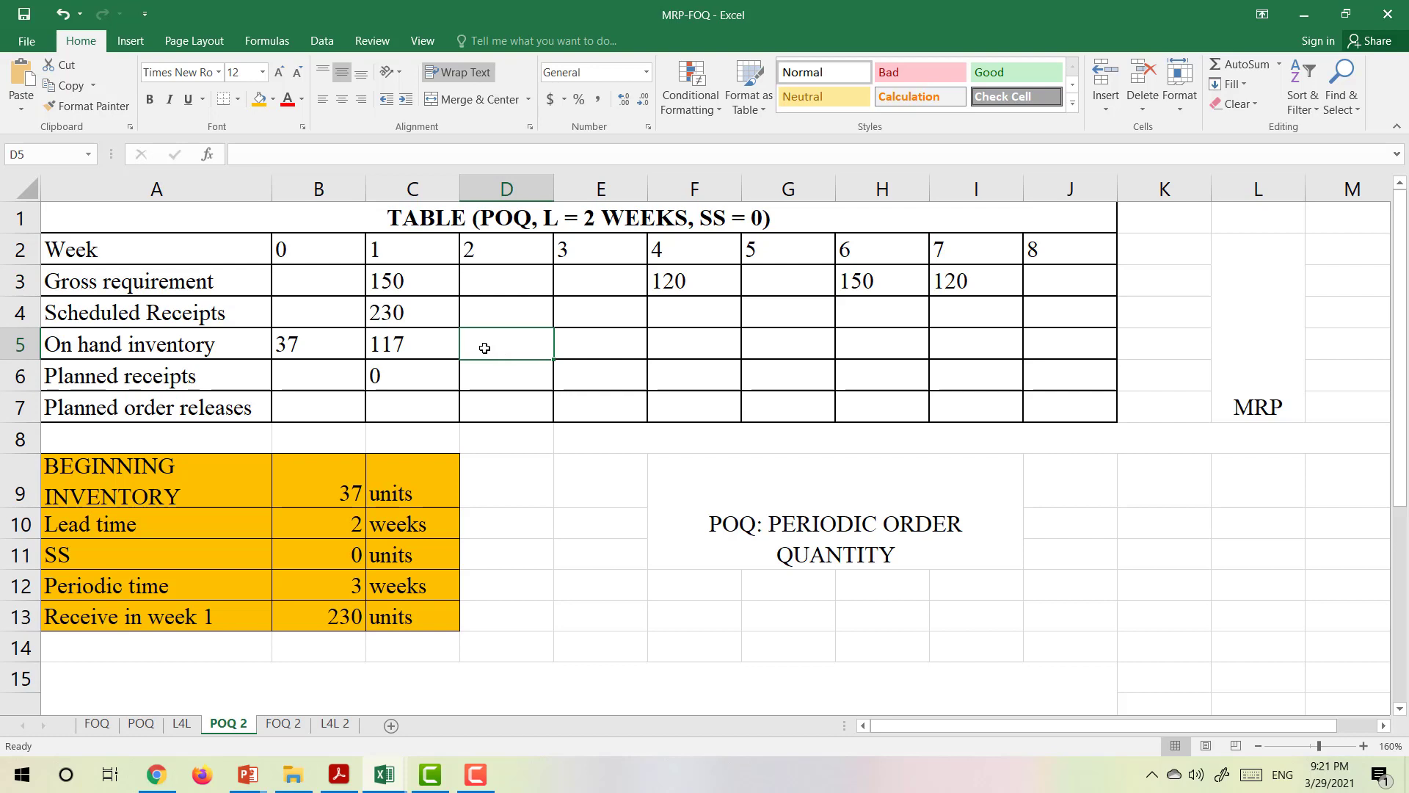
click(449, 349)
drag(460, 358, 544, 346)
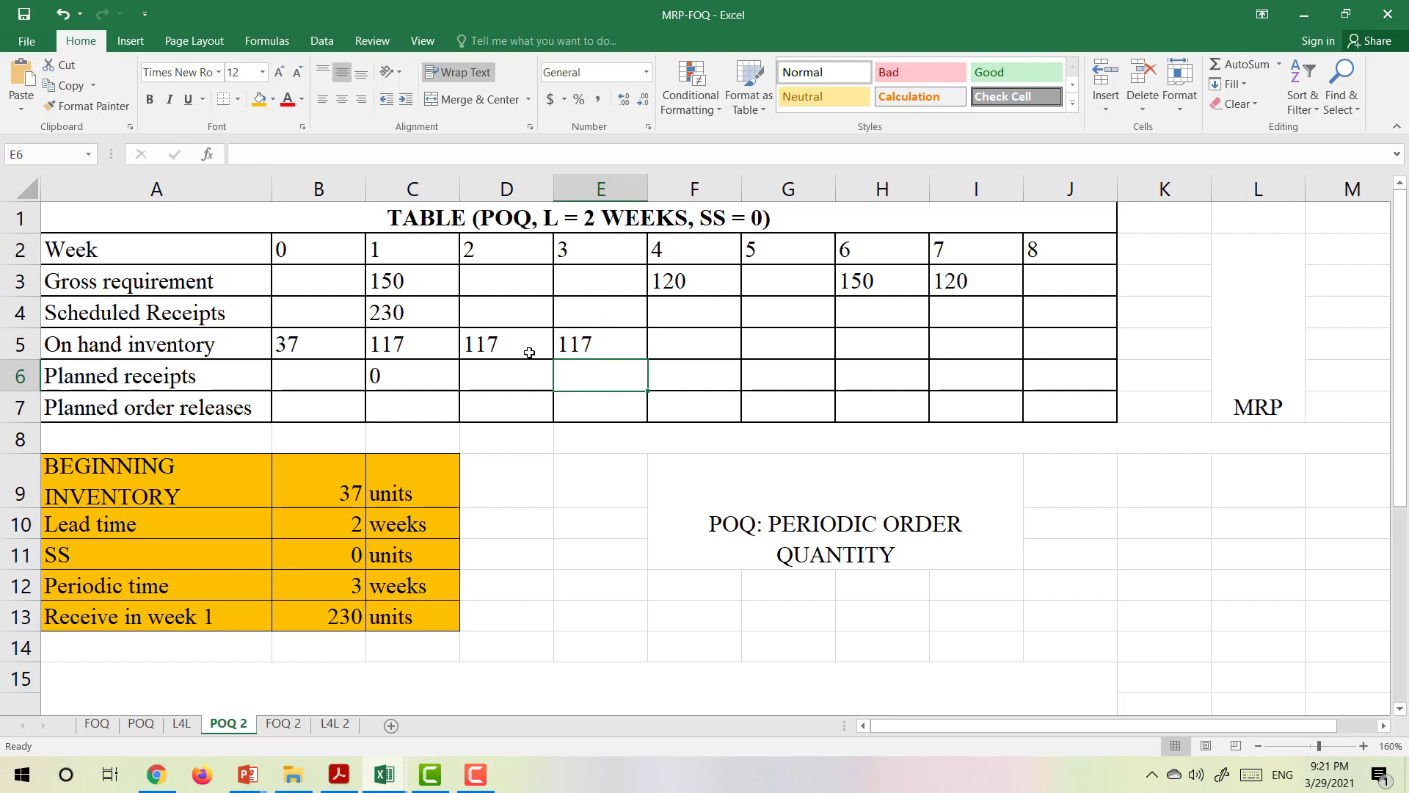
click(601, 347)
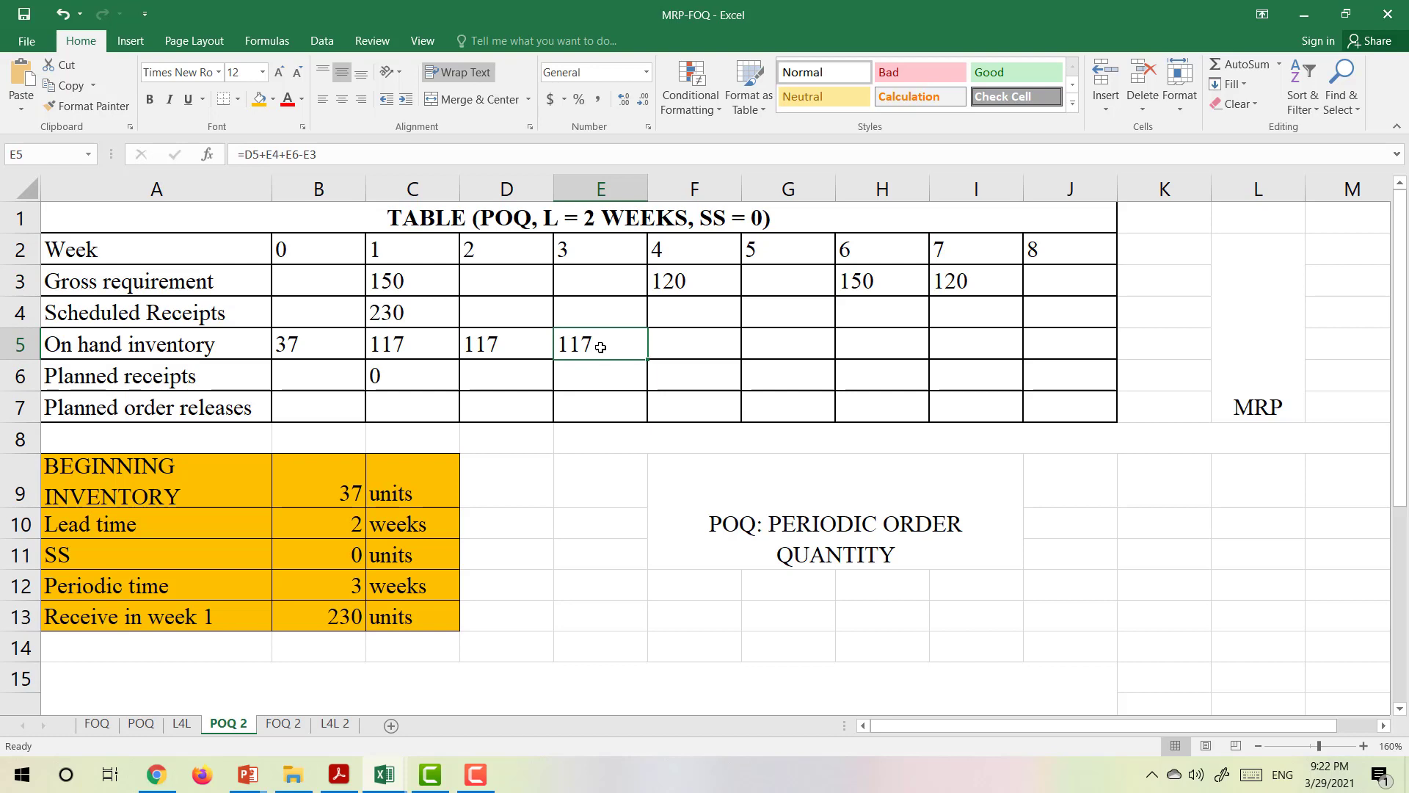
click(626, 373)
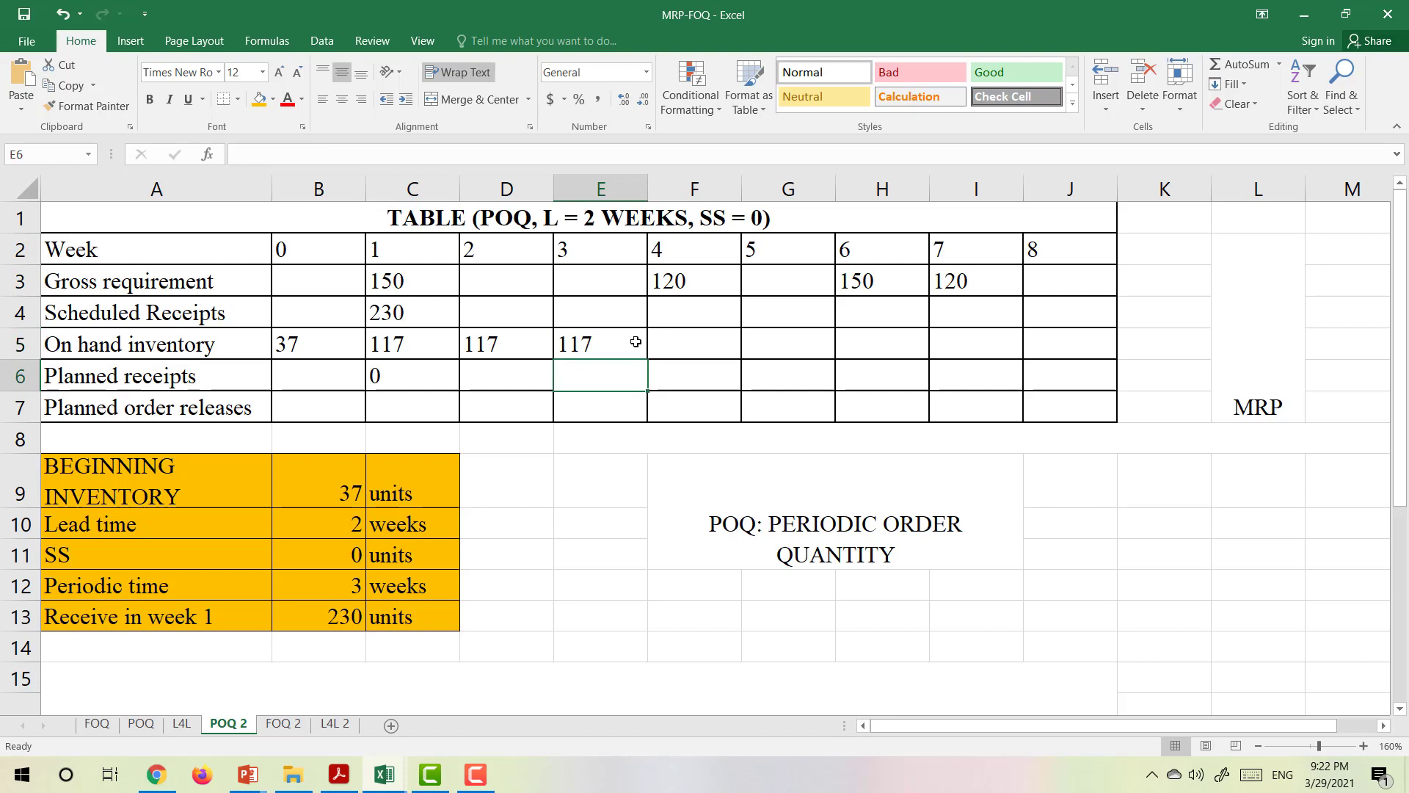
click(636, 342)
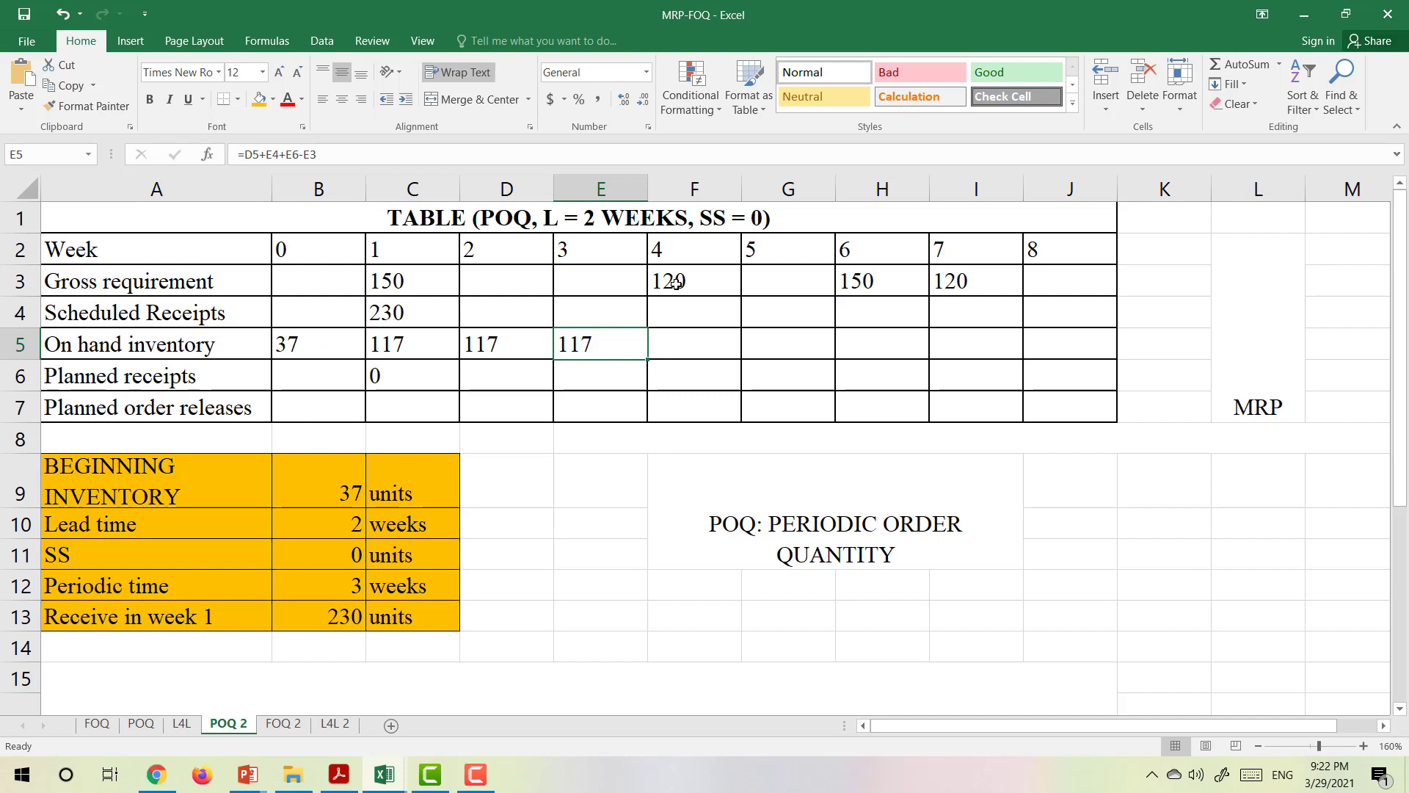
Calculate the week 4 planned receipts for the three-week period with =SUM(F3:H3)-F4-E5.
click(692, 377)
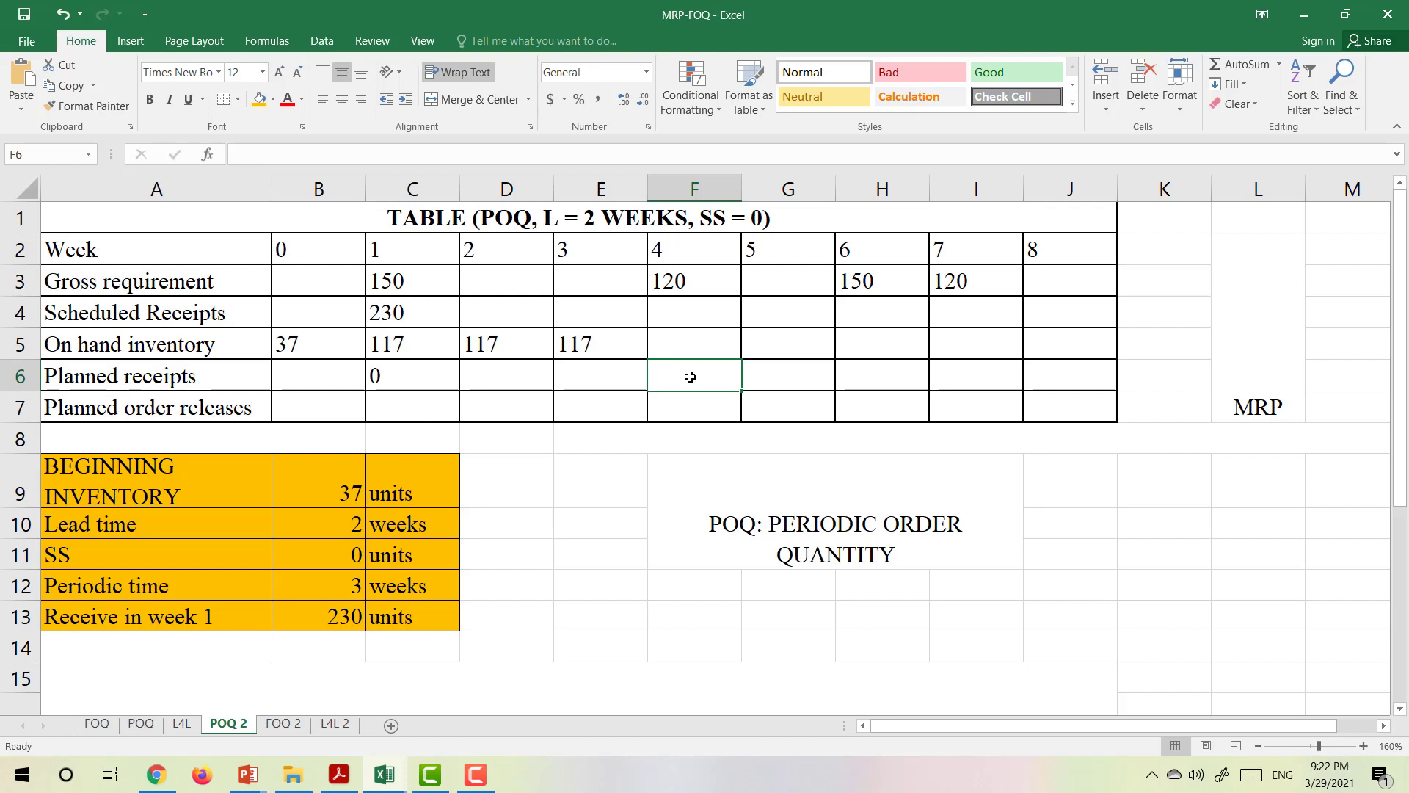
text(=sum(F3:H3))
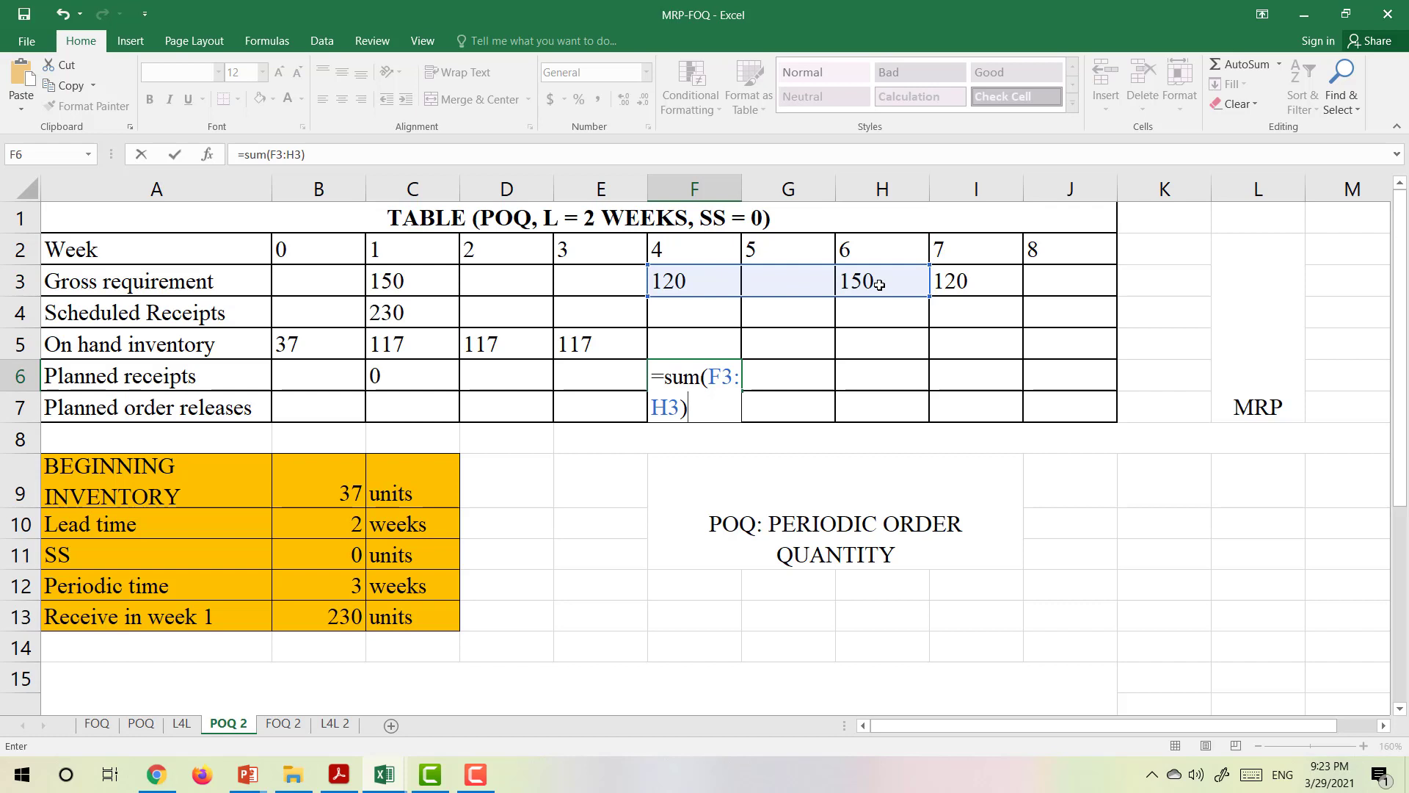
text(-)
click(704, 310)
text(-)
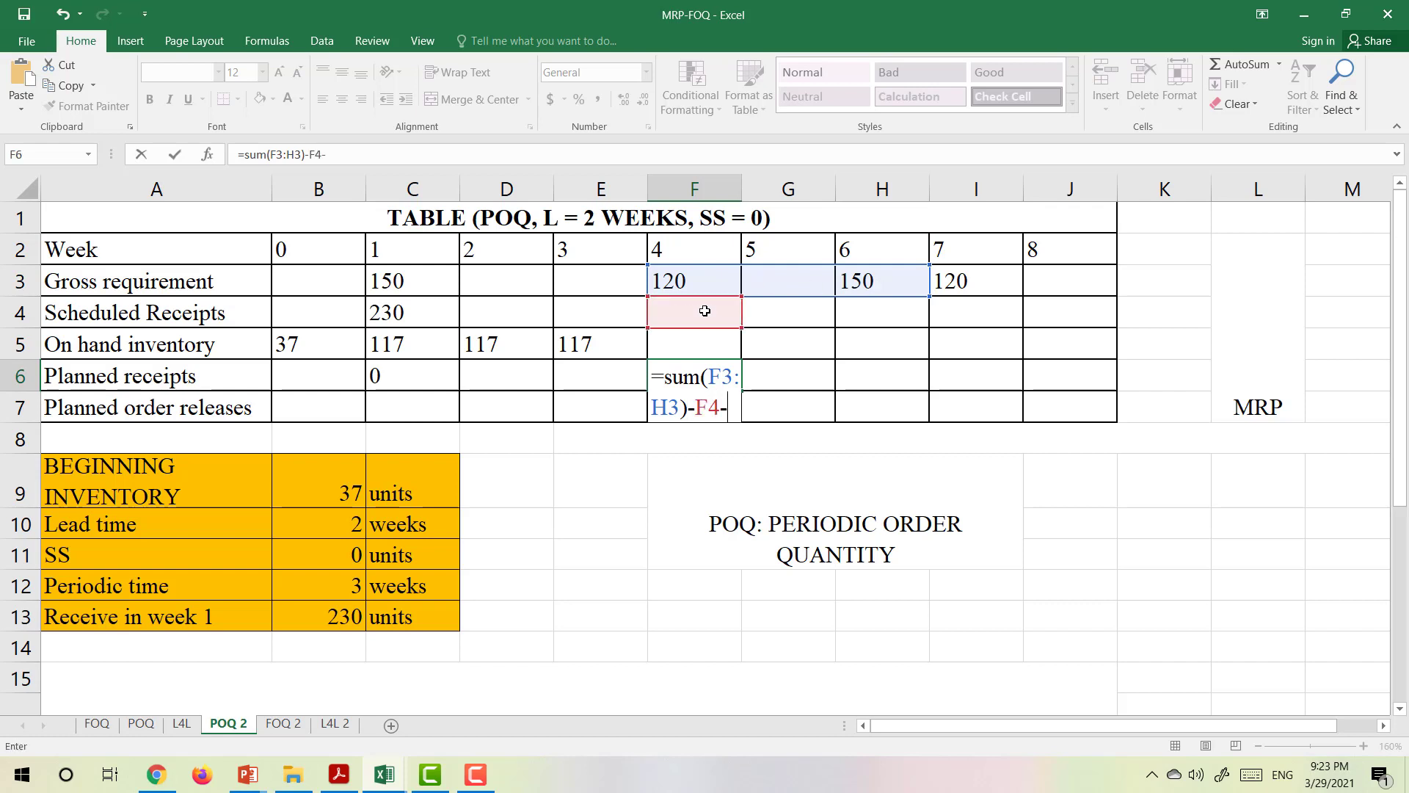
click(621, 341)
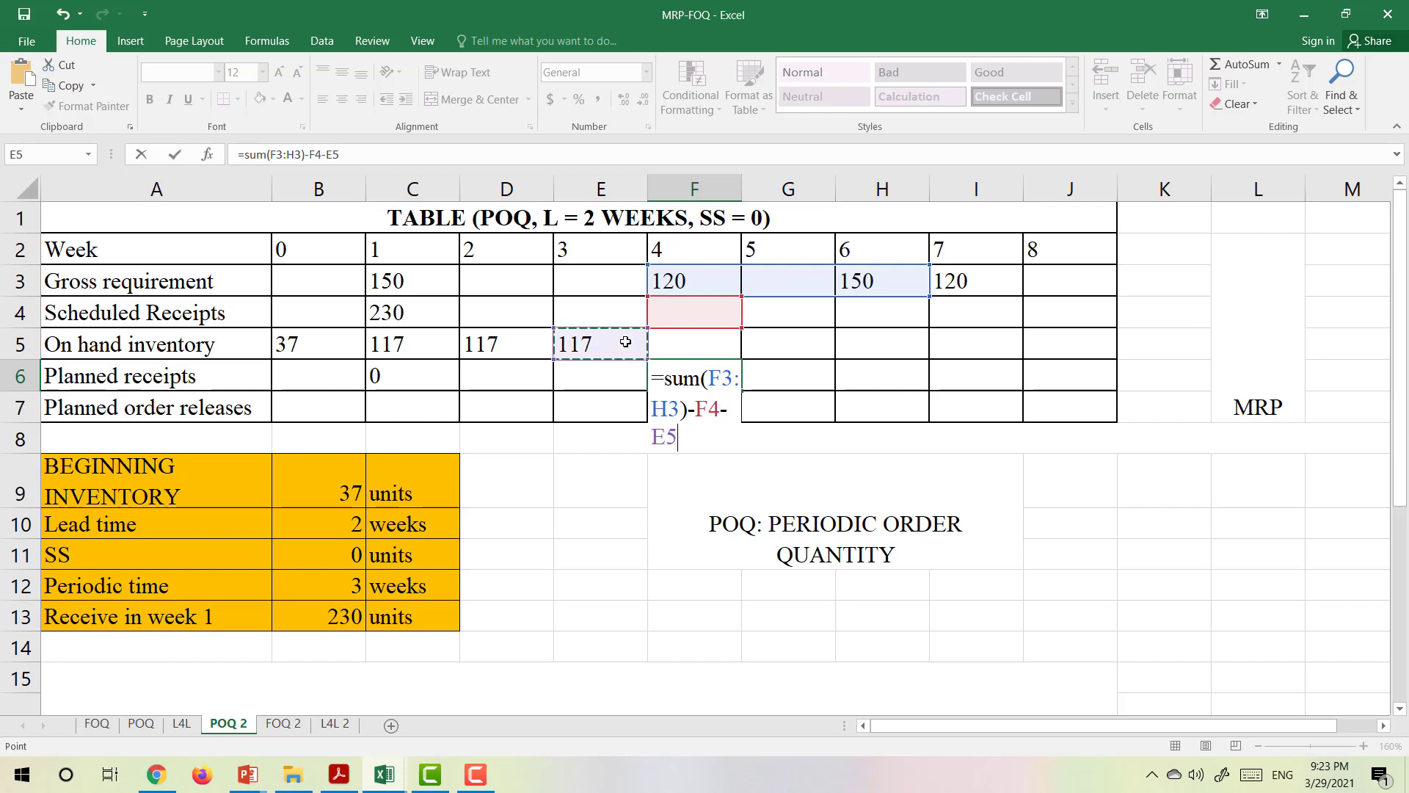
key(Return)
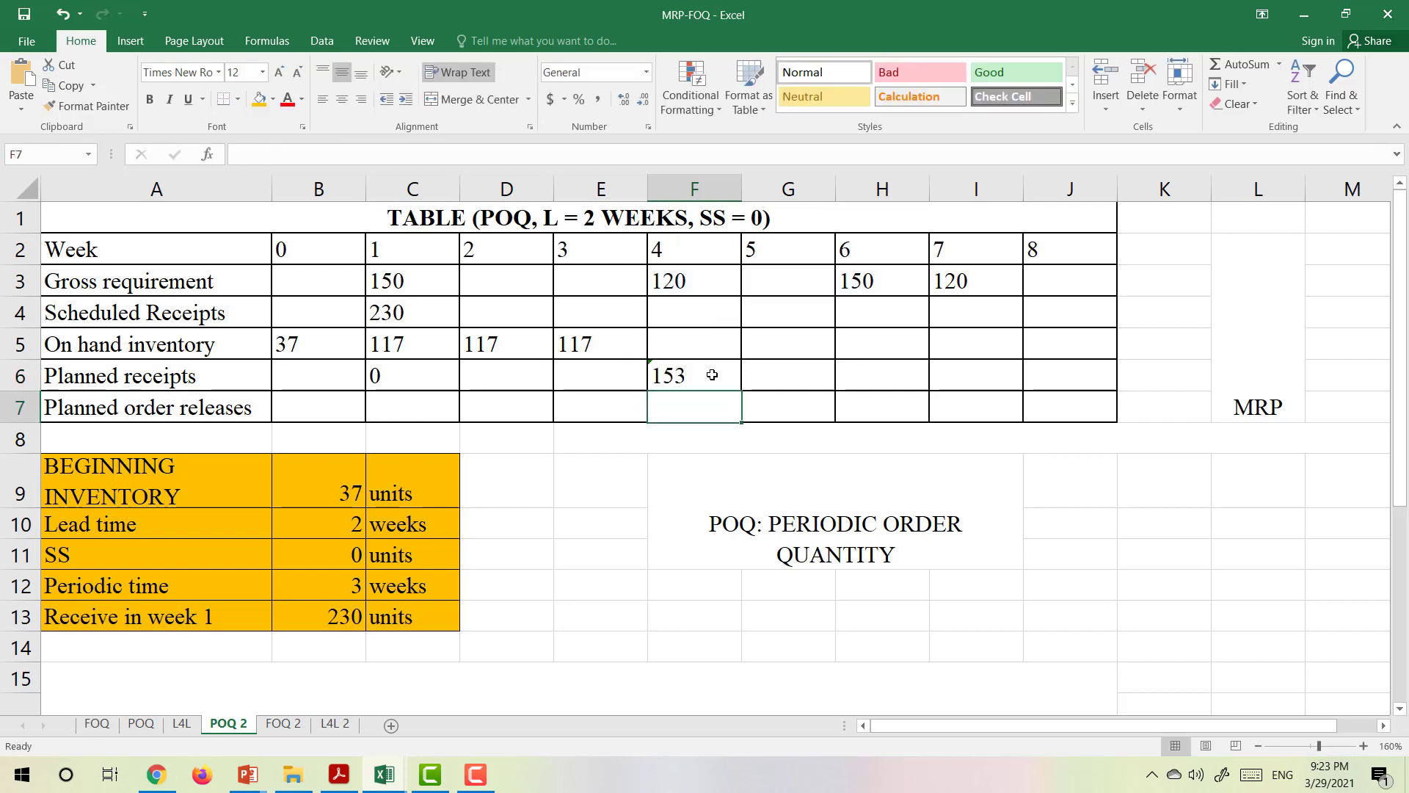
Calculate the week 4 on-hand inventory with the formula =E5+F6-F3.
click(693, 343)
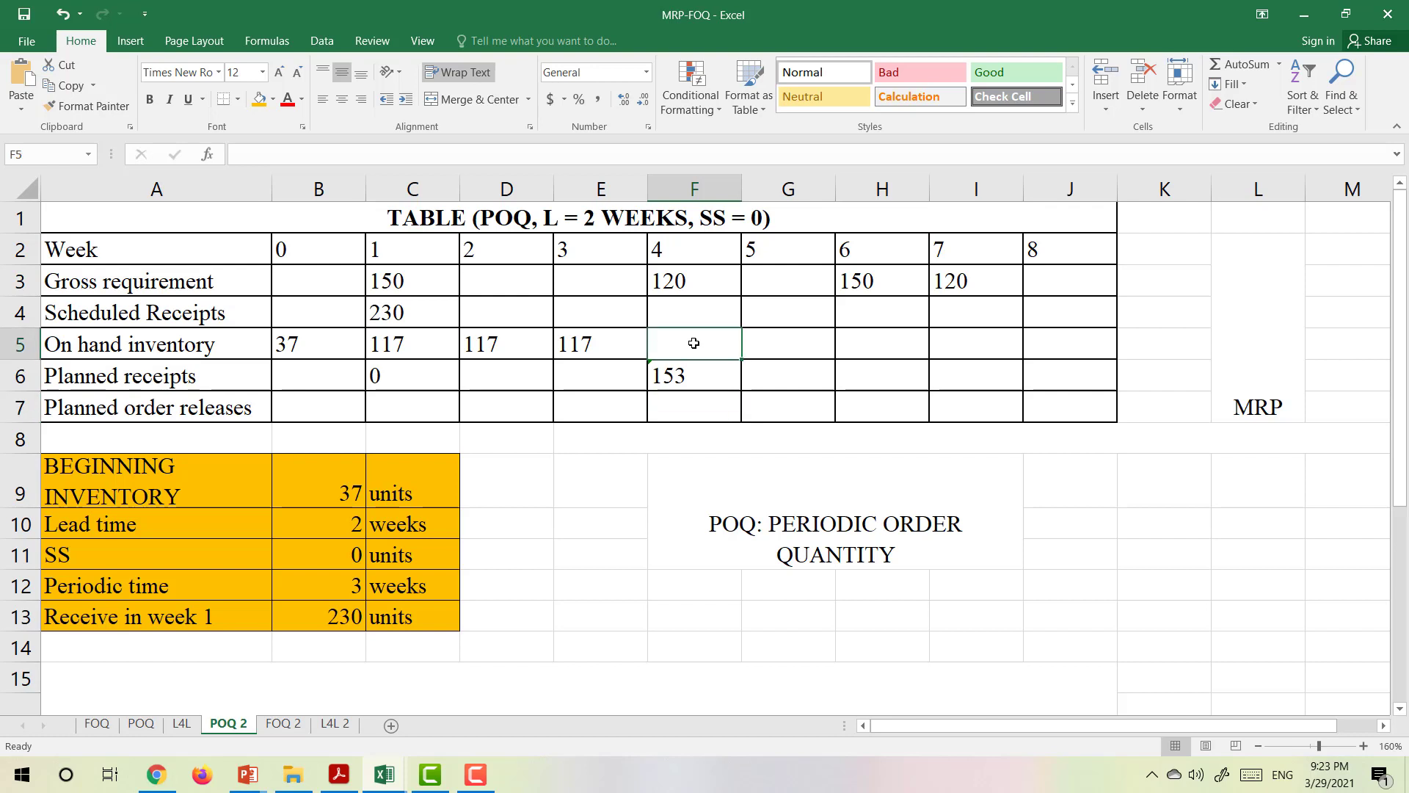
text(=)
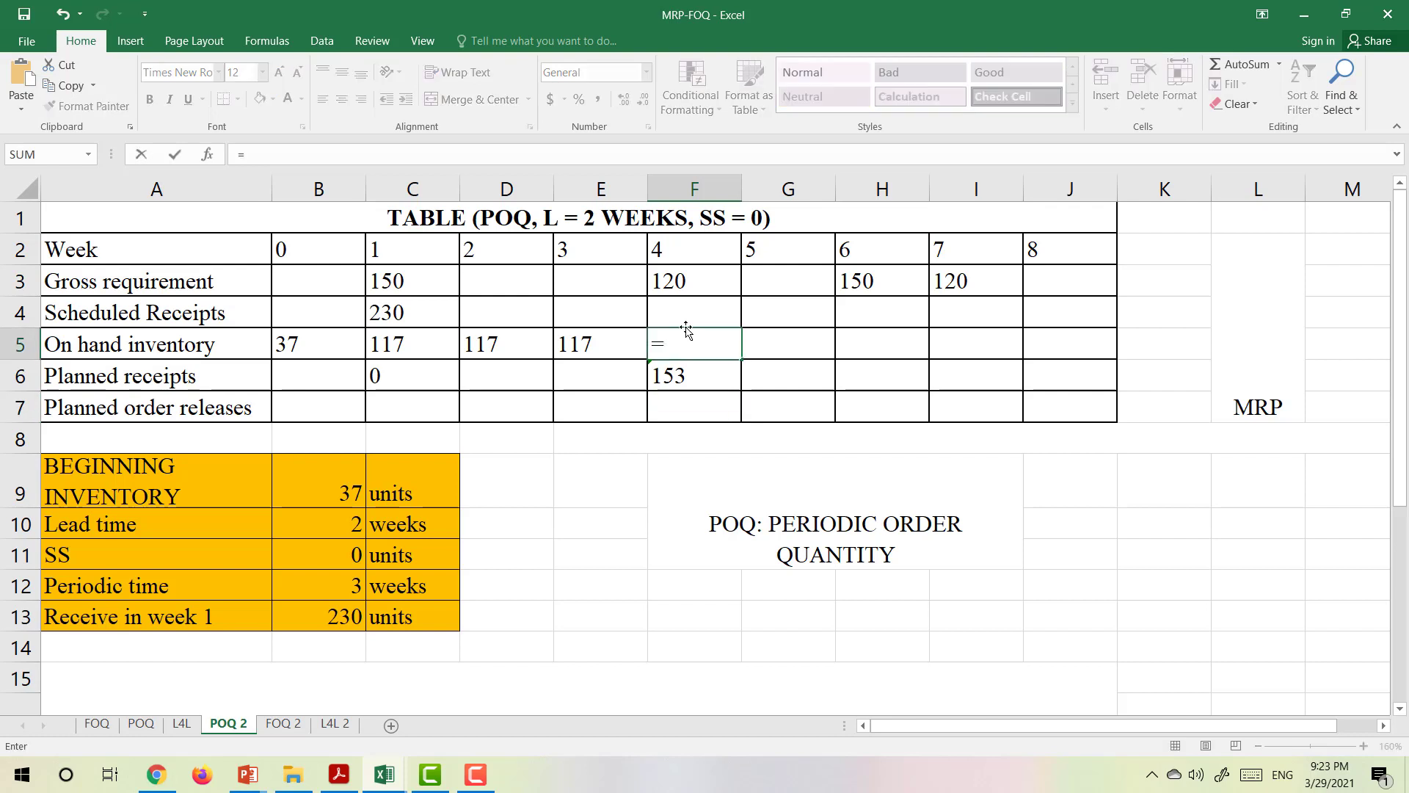
click(618, 344)
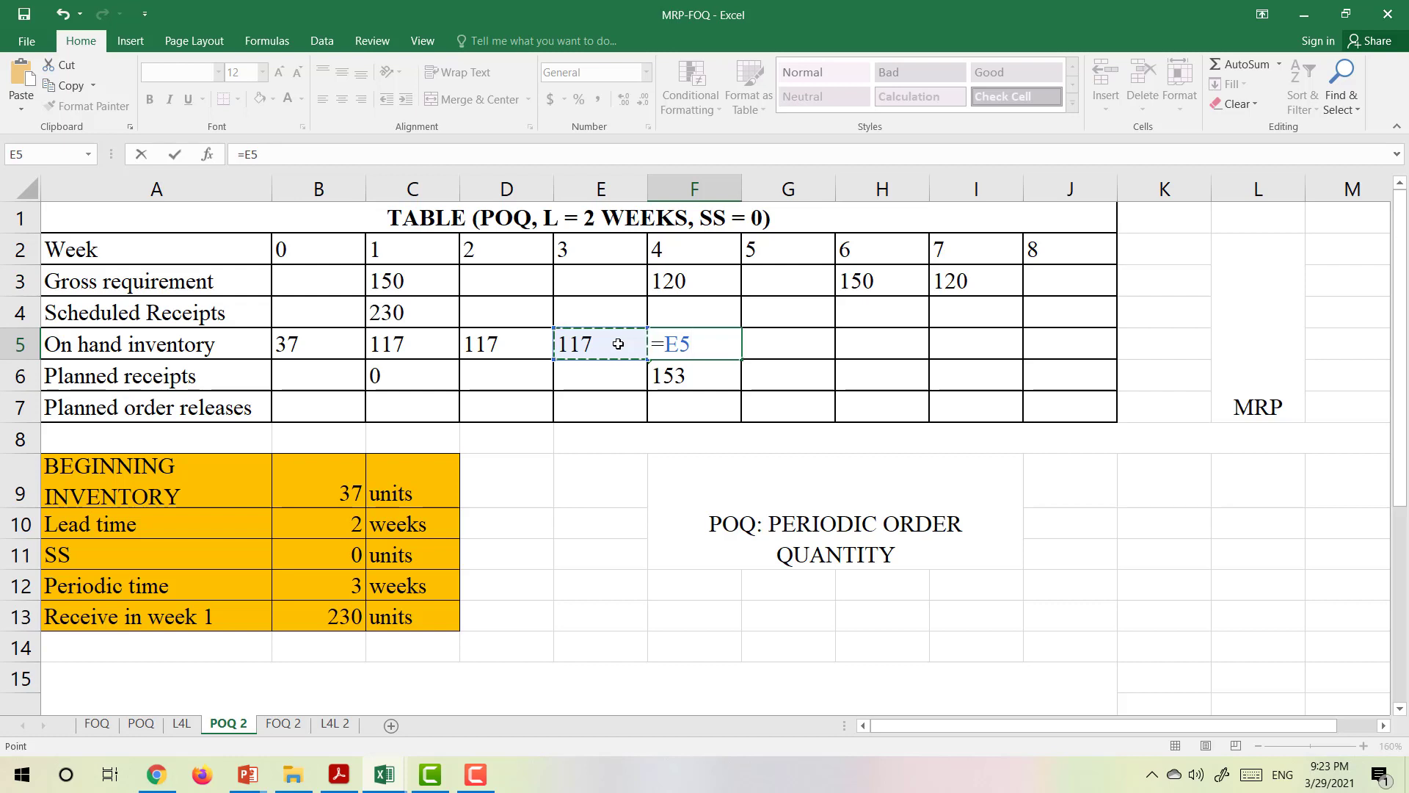
text(+)
click(690, 377)
text(-)
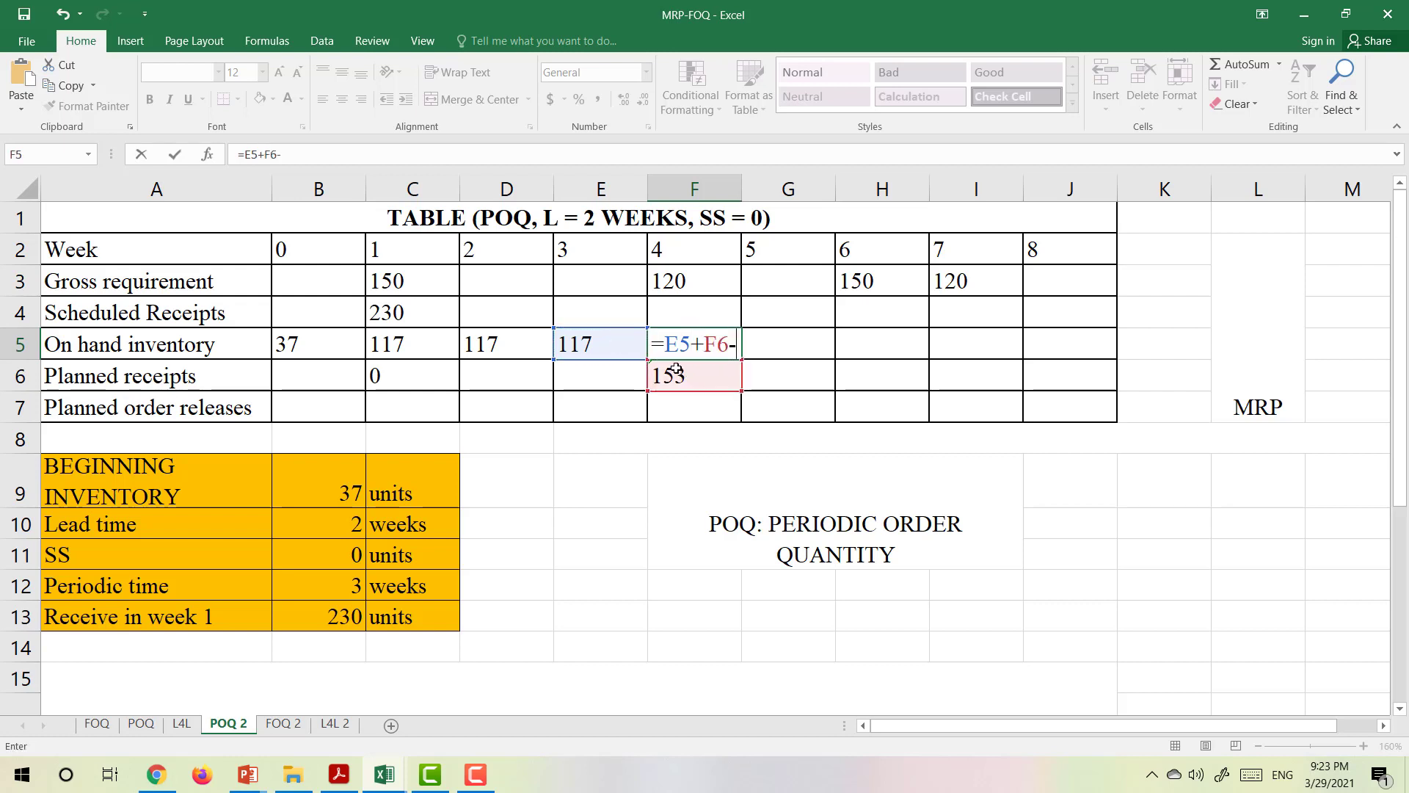
click(723, 281)
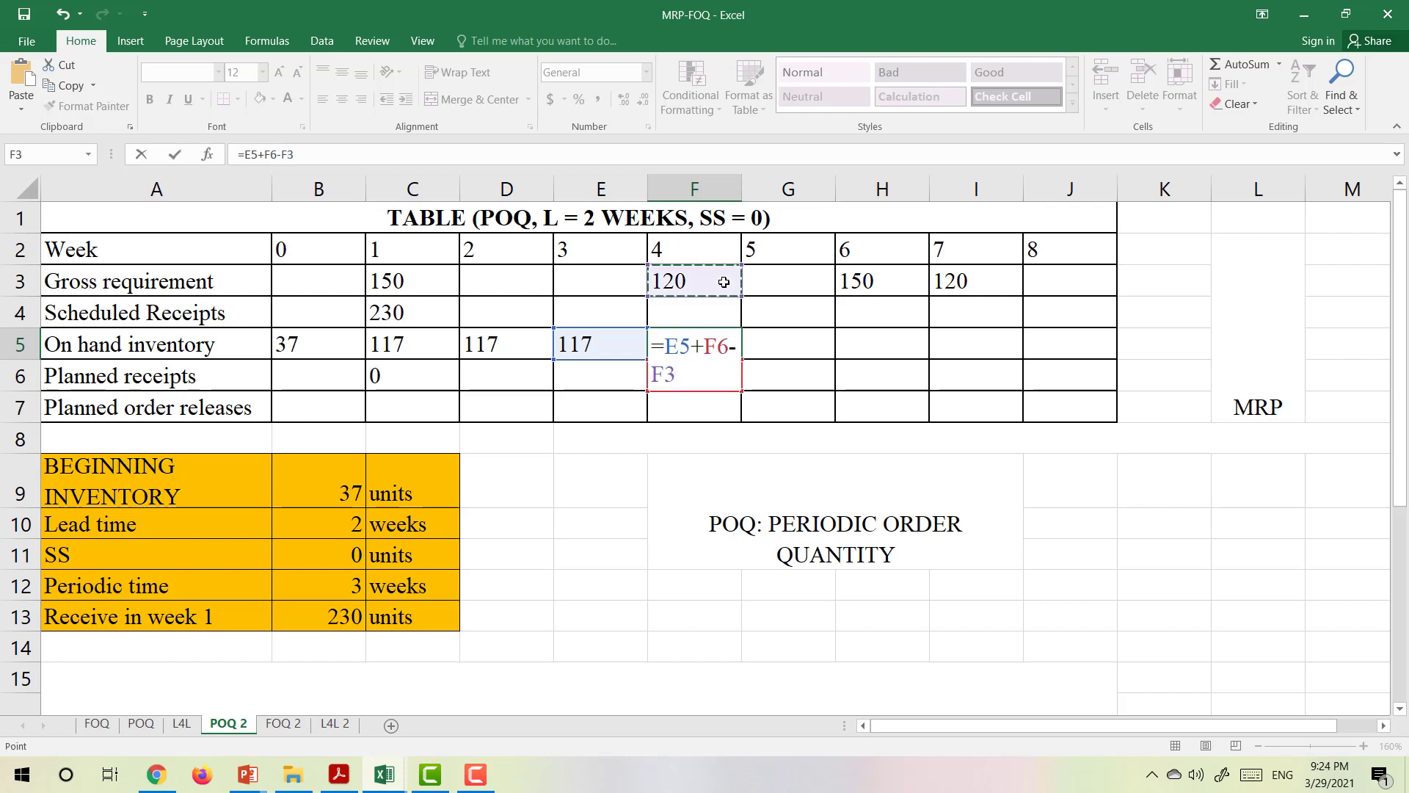
key(Return)
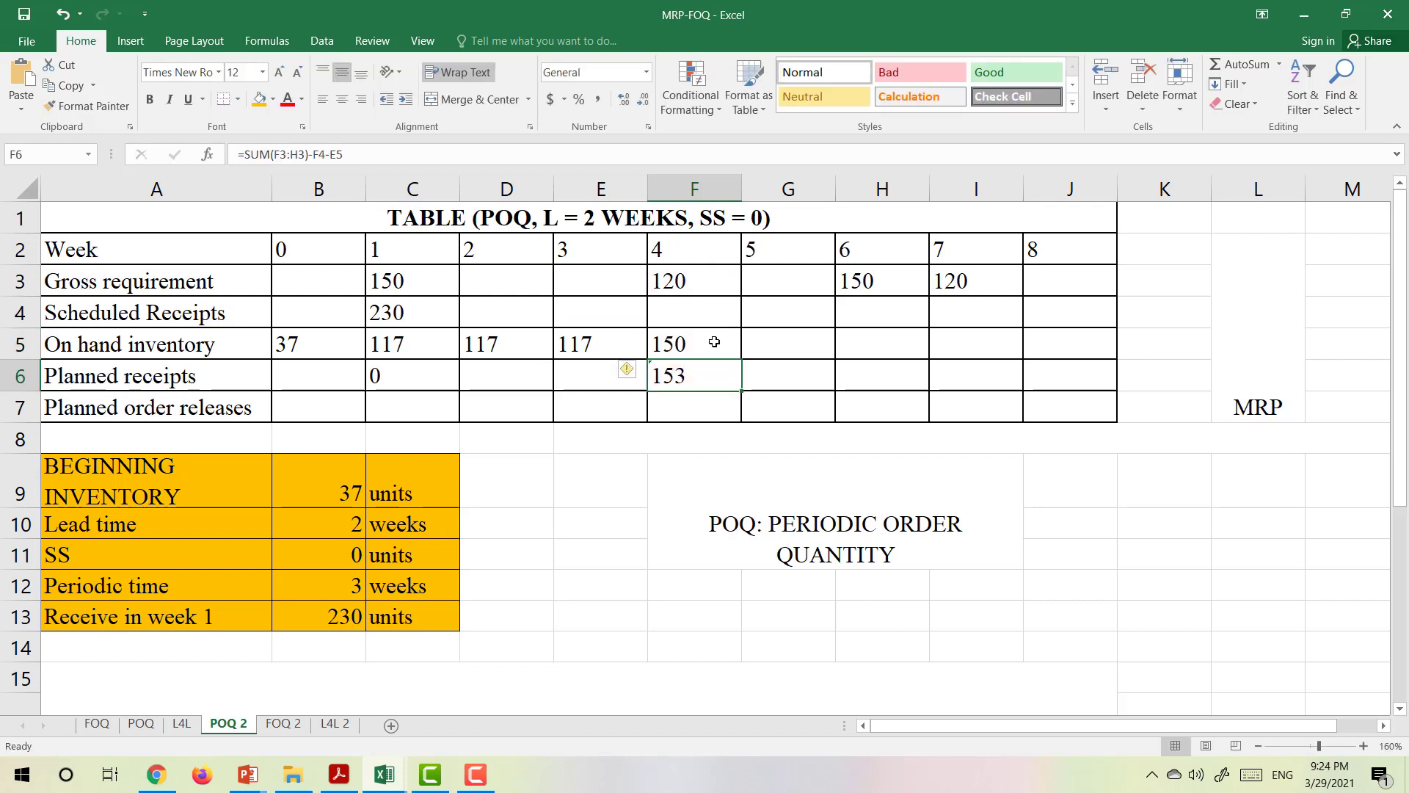
Enter 150 as the week 5 on-hand inventory.
click(797, 347)
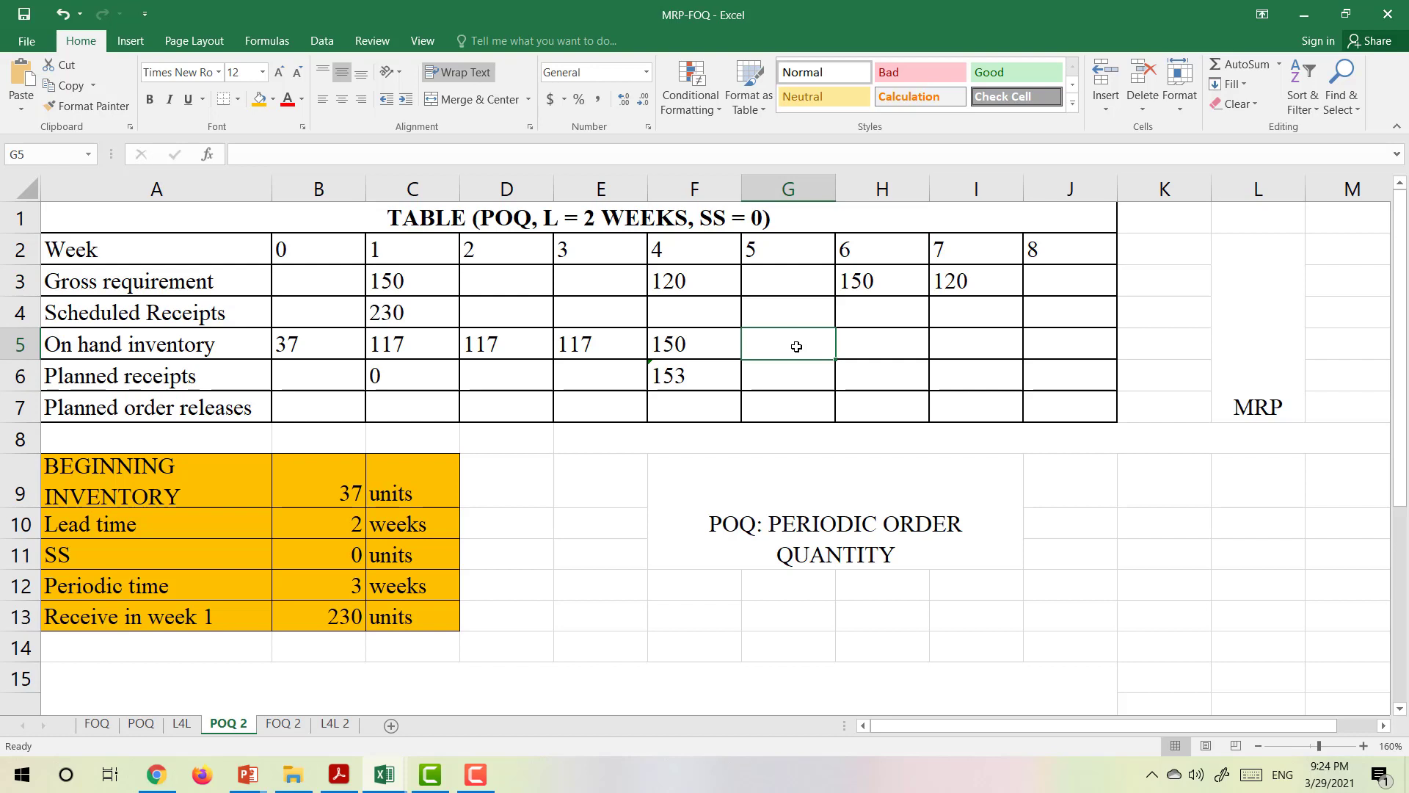
text(150)
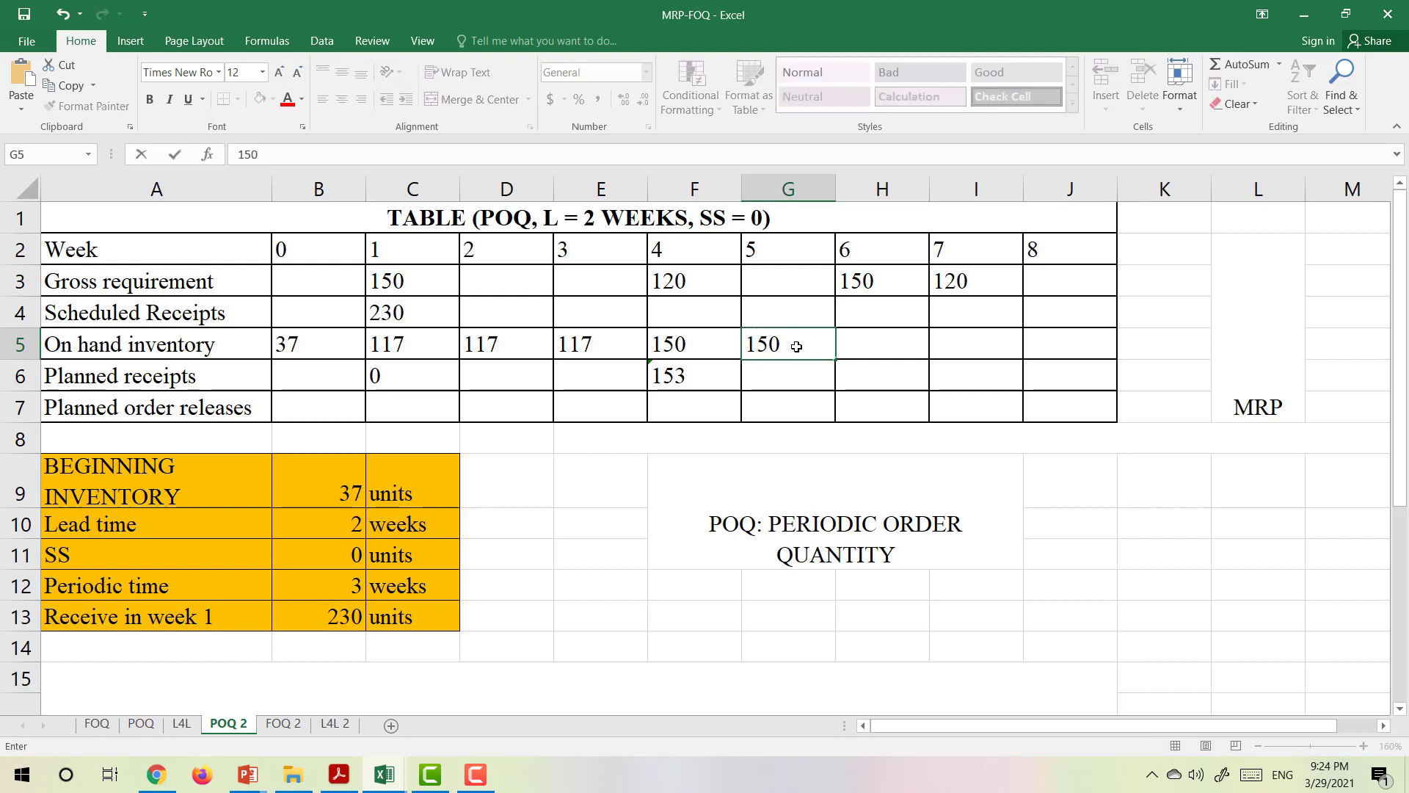
click(884, 341)
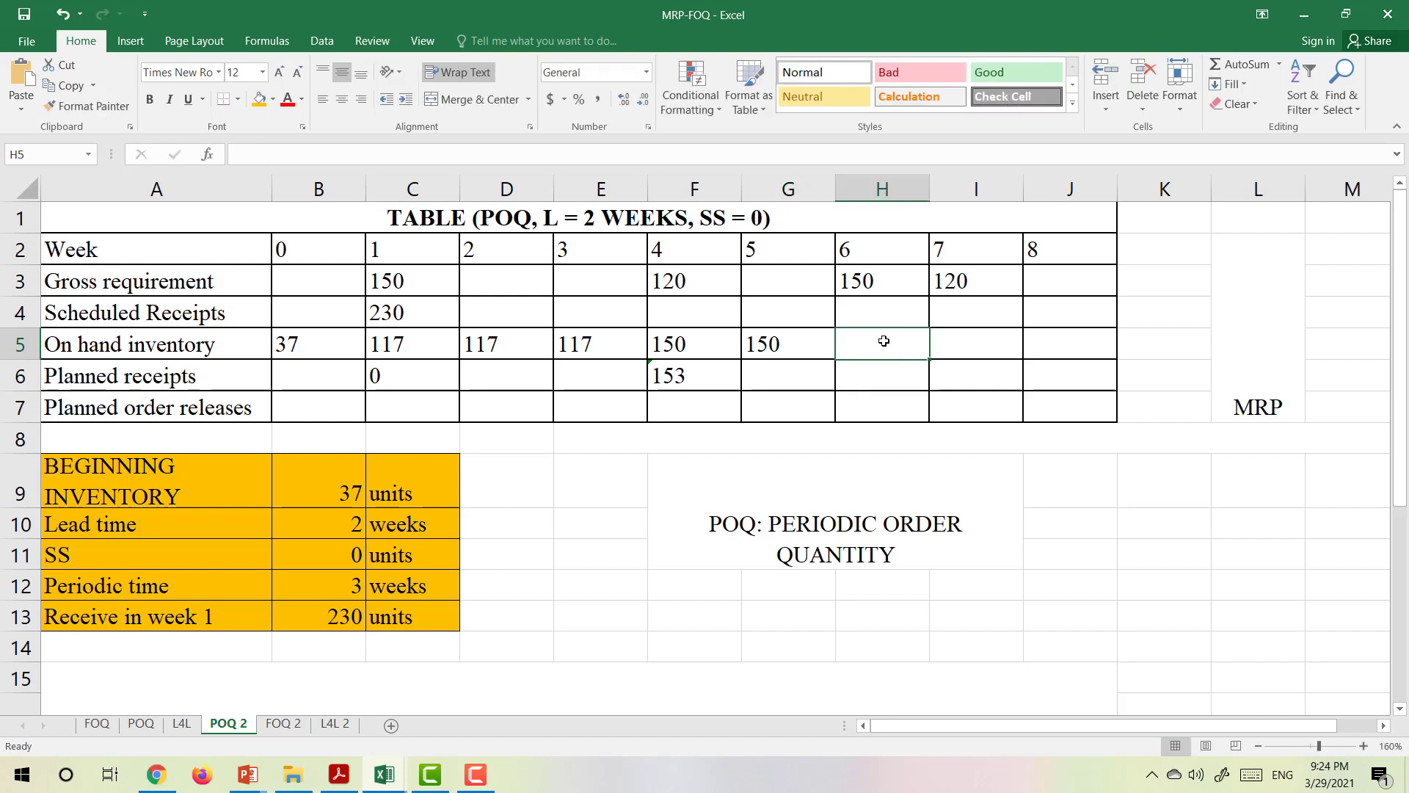
click(815, 347)
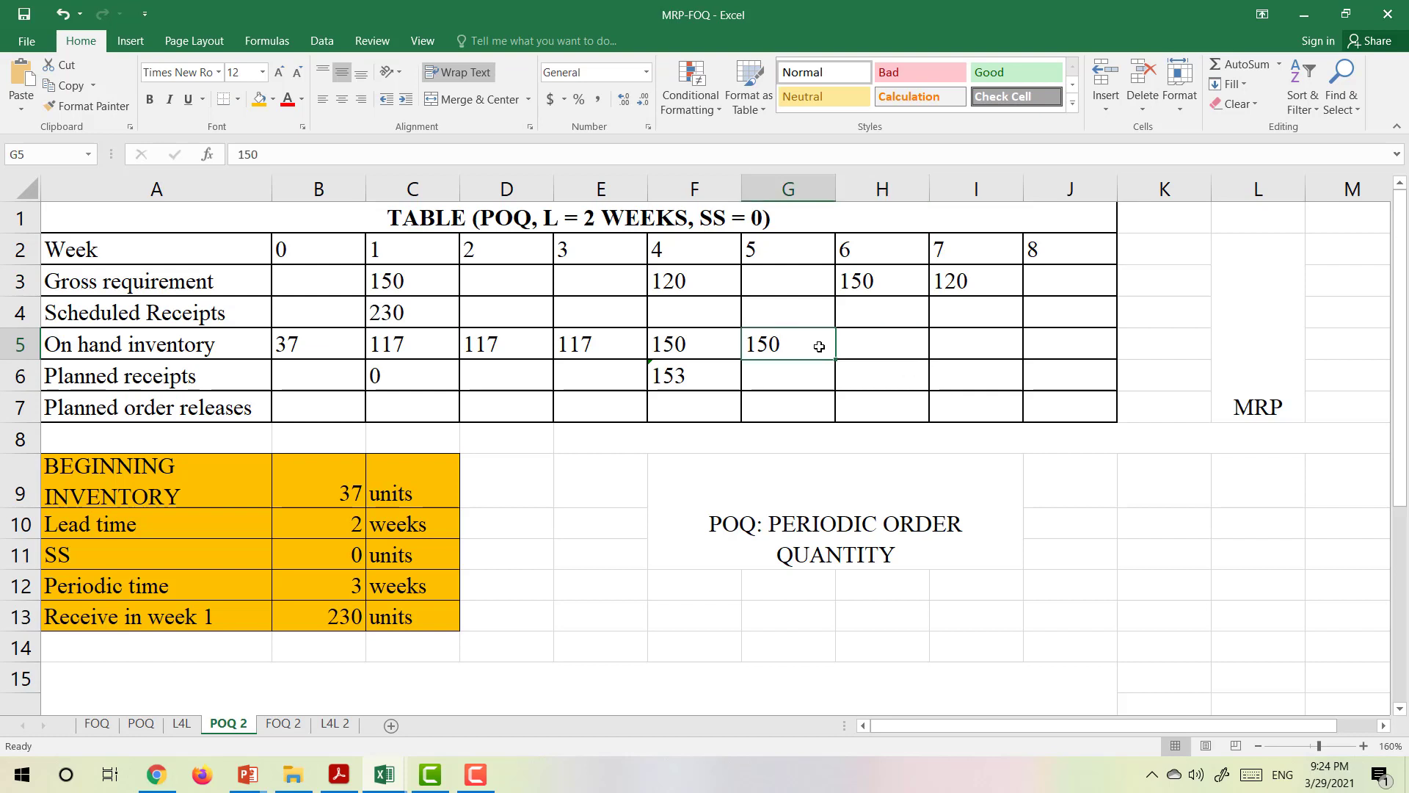
click(812, 380)
click(813, 353)
Check the week 6 gross requirement and set the week 6 on-hand inventory to 0.
click(868, 275)
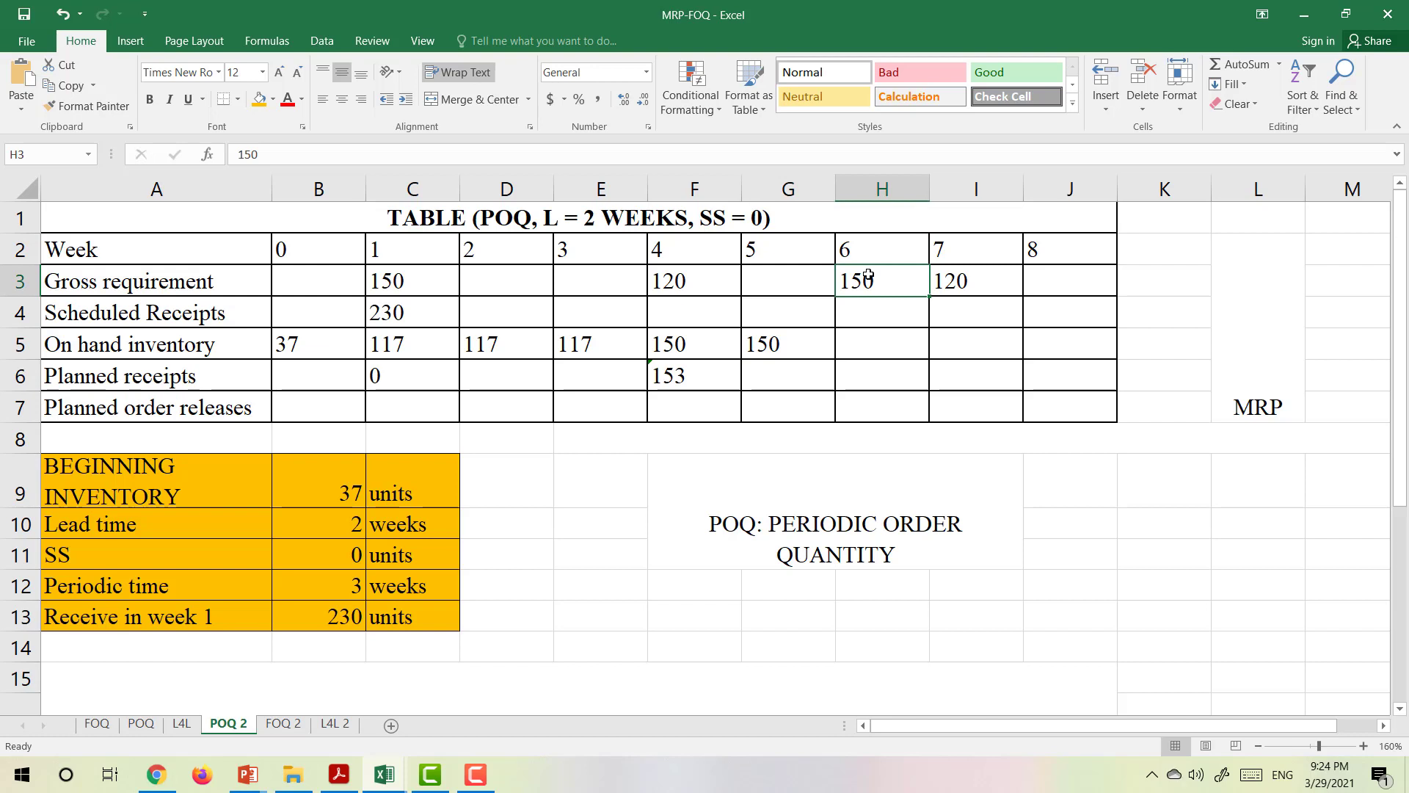
click(880, 372)
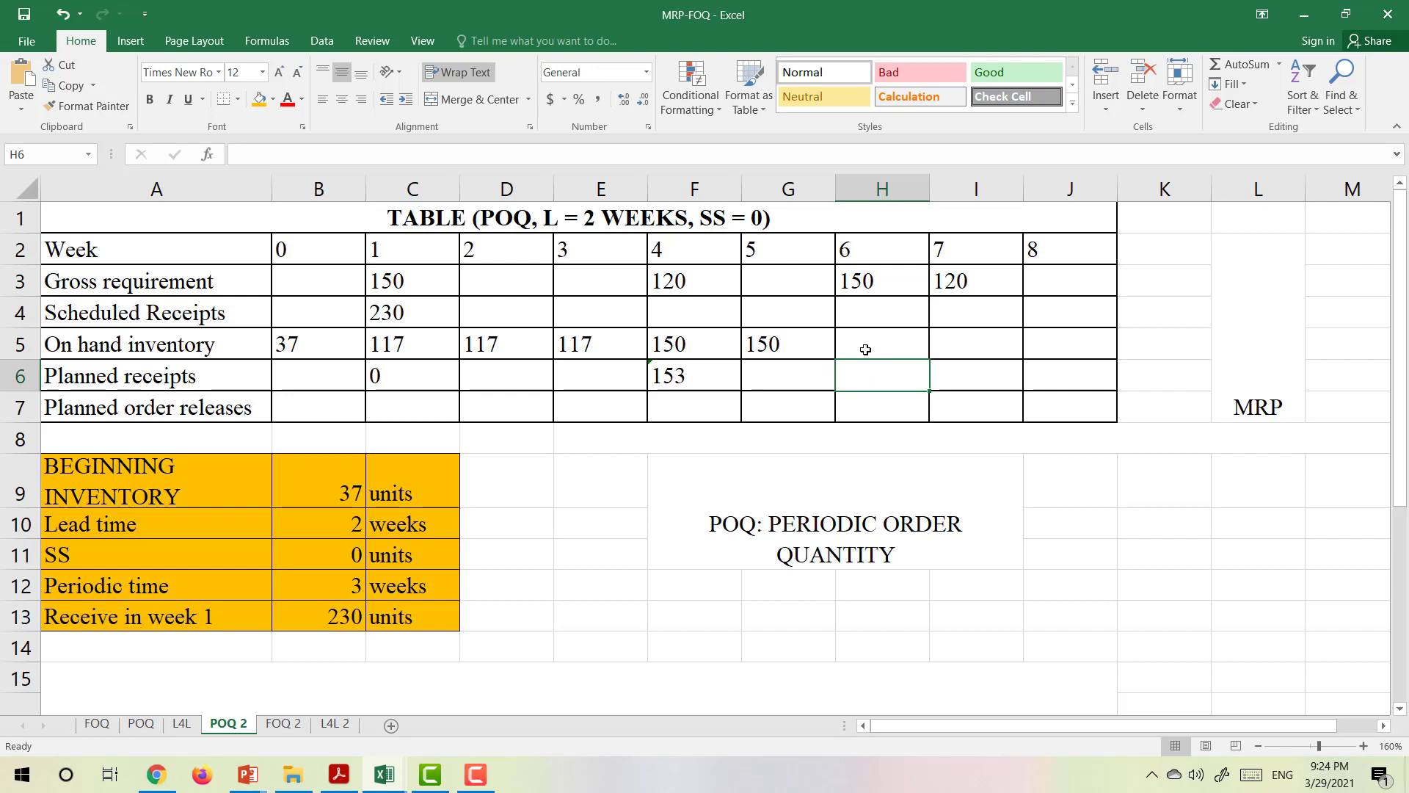
click(866, 349)
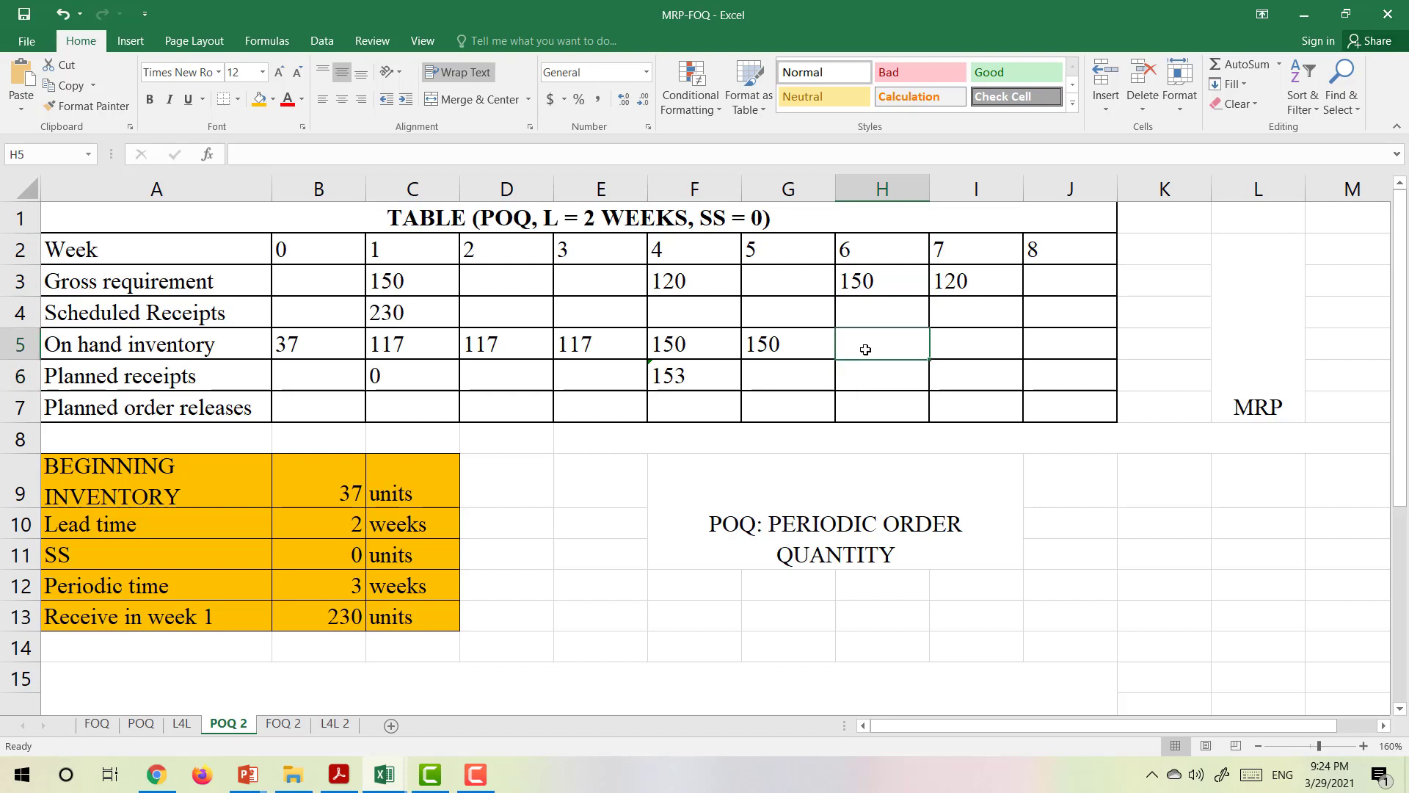
text(0)
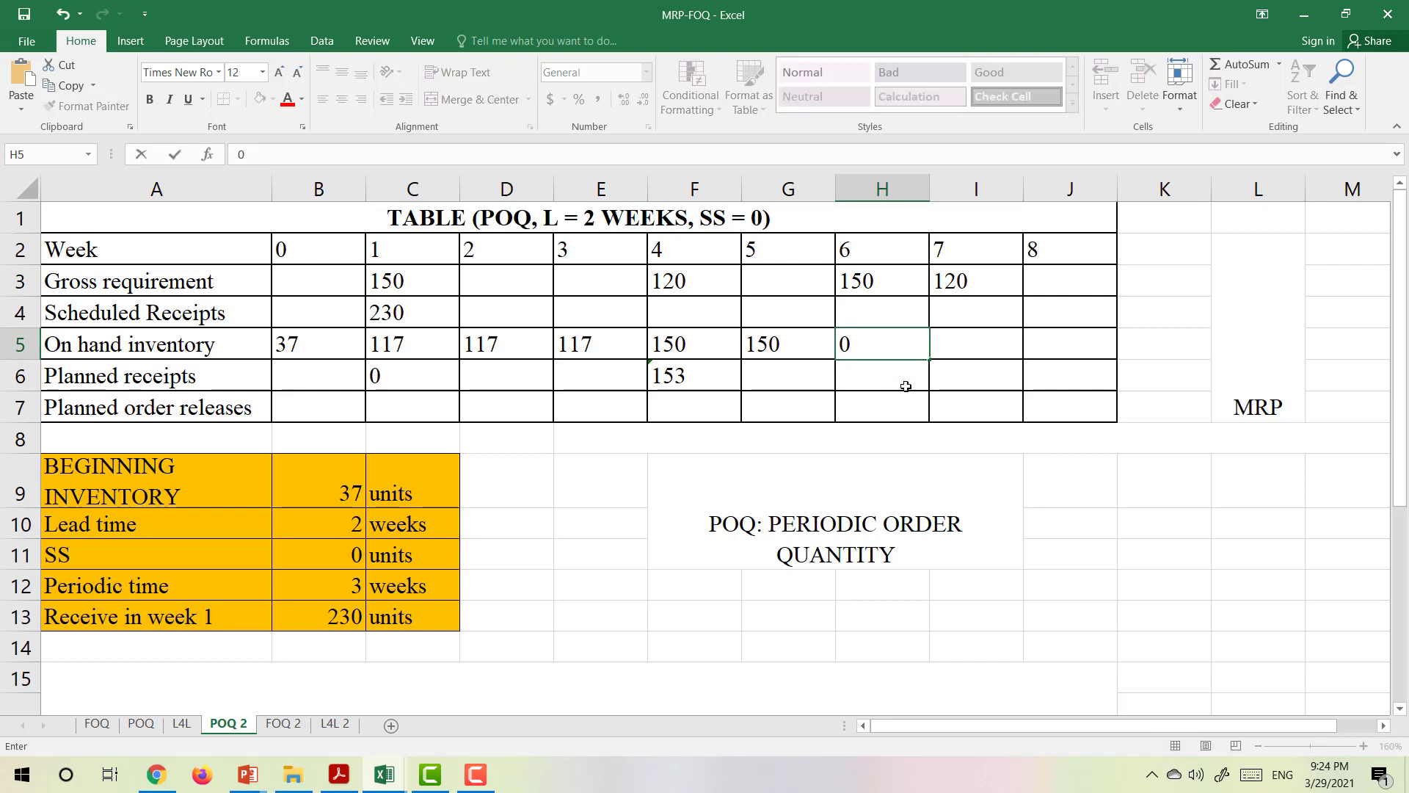
key(Return)
click(904, 347)
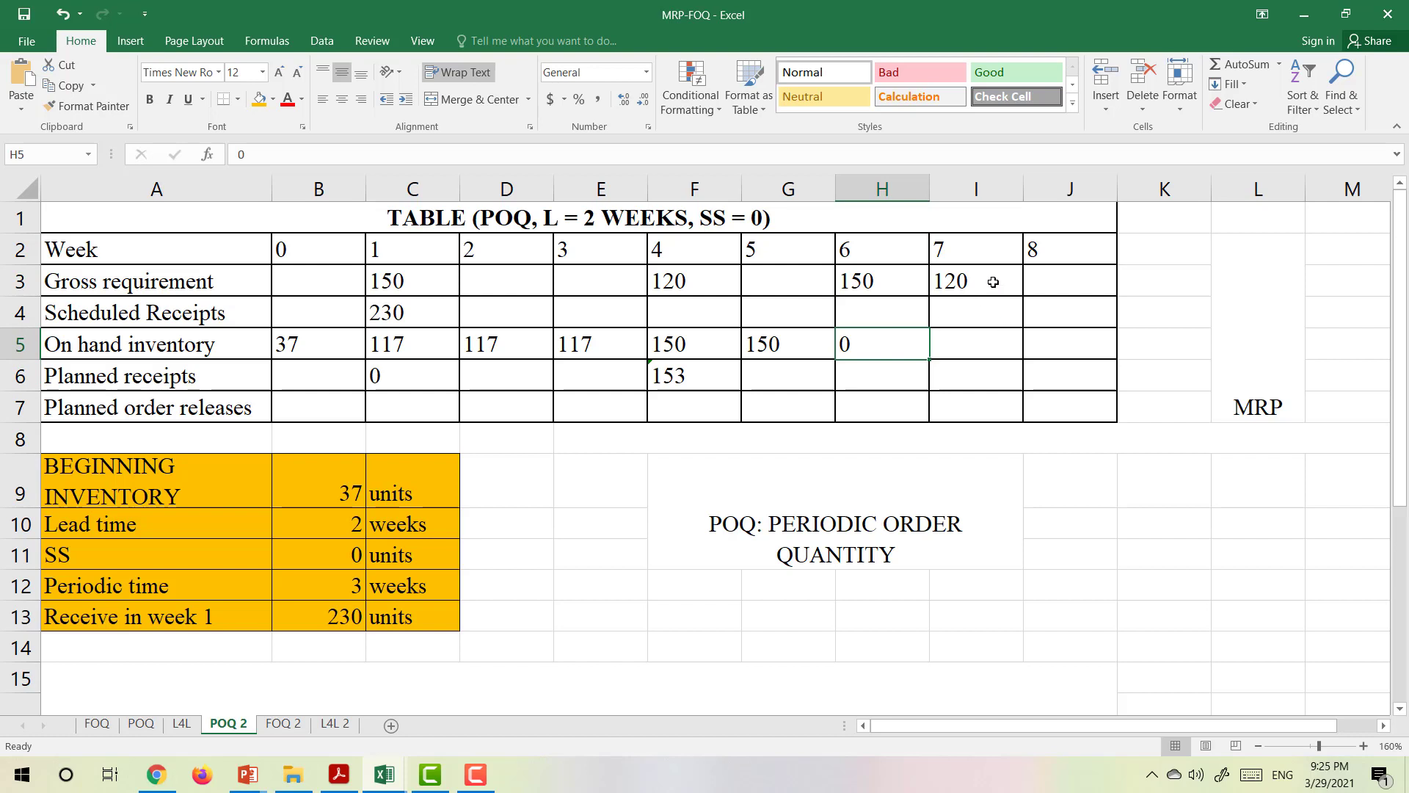
Calculate the week 7 planned receipts for the three-week period with =SUM(I3:K3)-I4-H5.
click(989, 379)
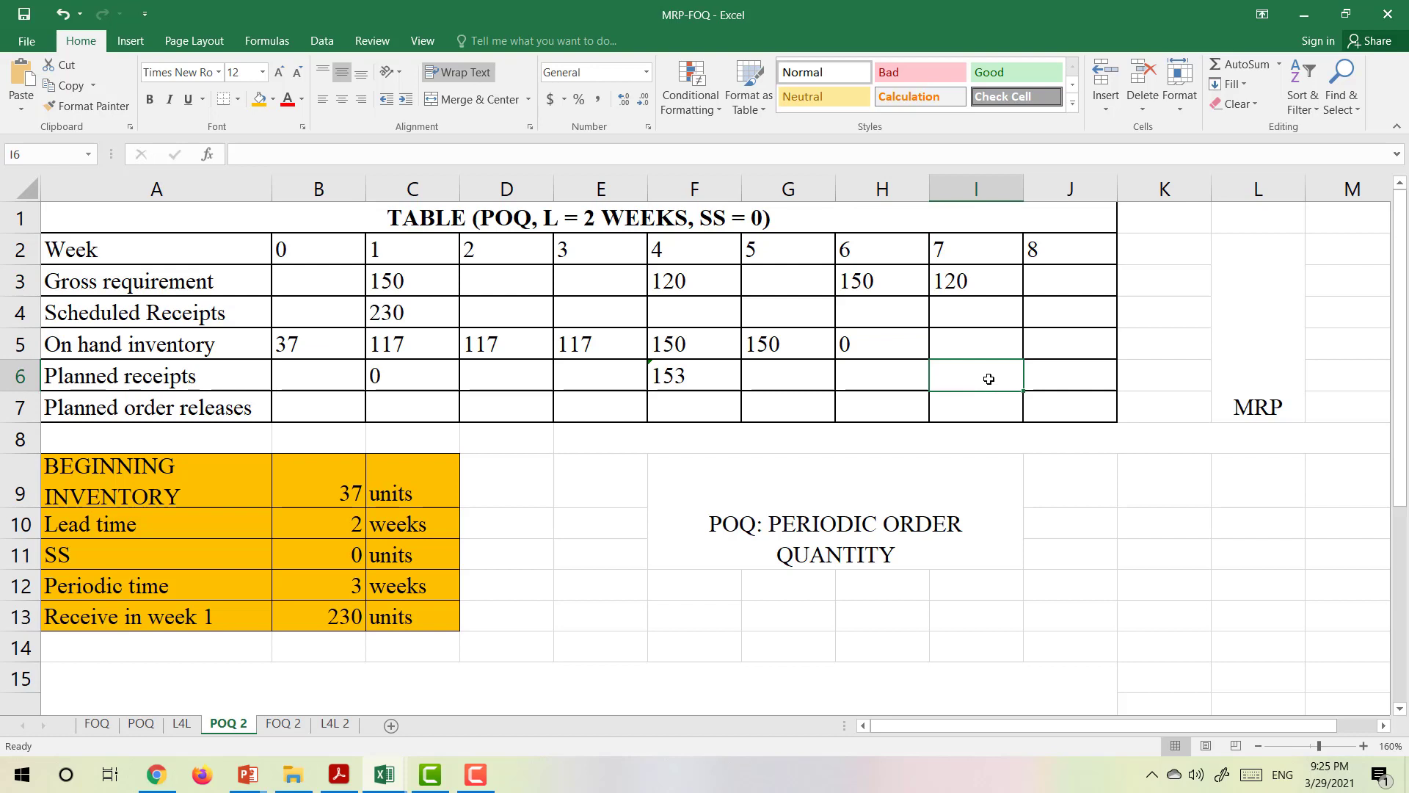
text(=)
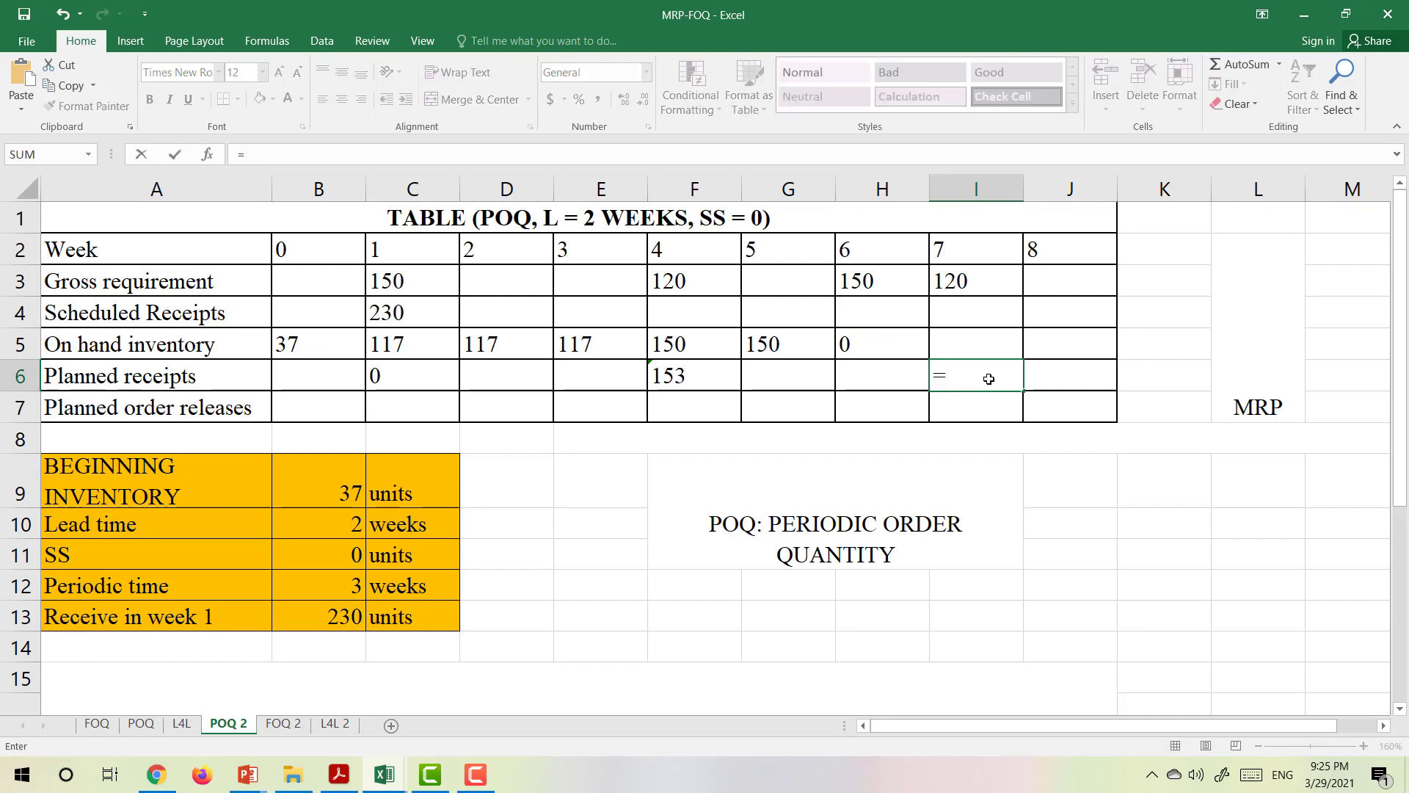
text(sum)
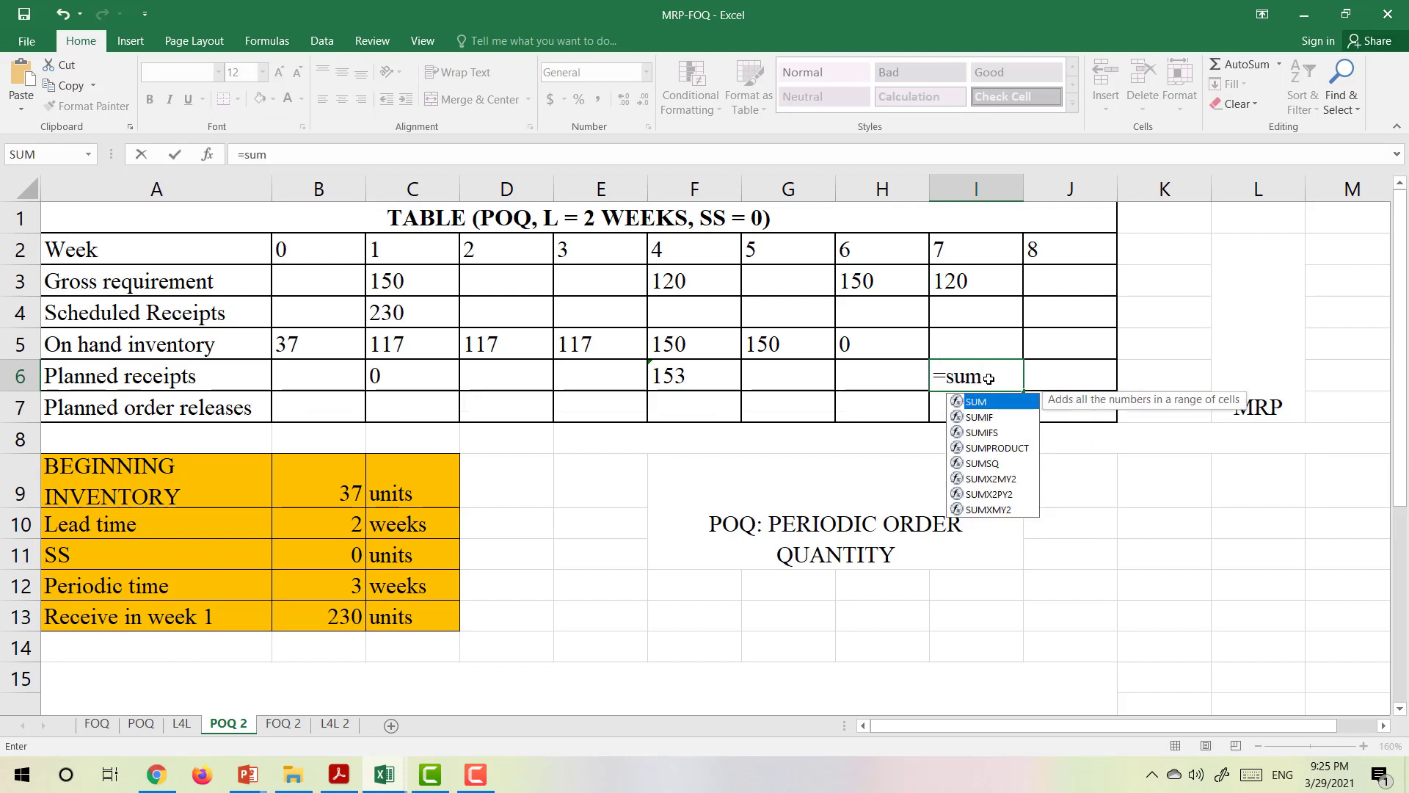
text(()
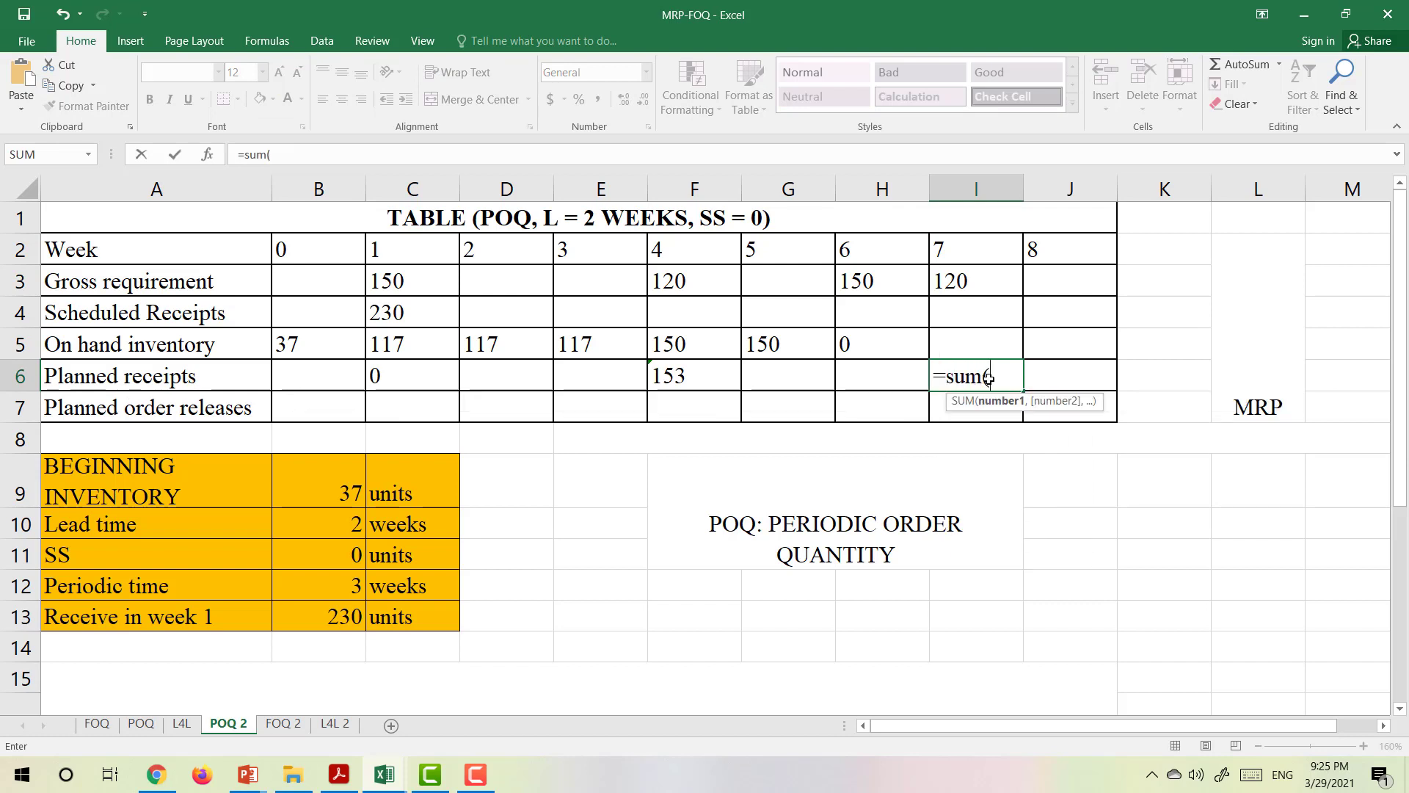
click(982, 281)
drag(982, 281, 1141, 282)
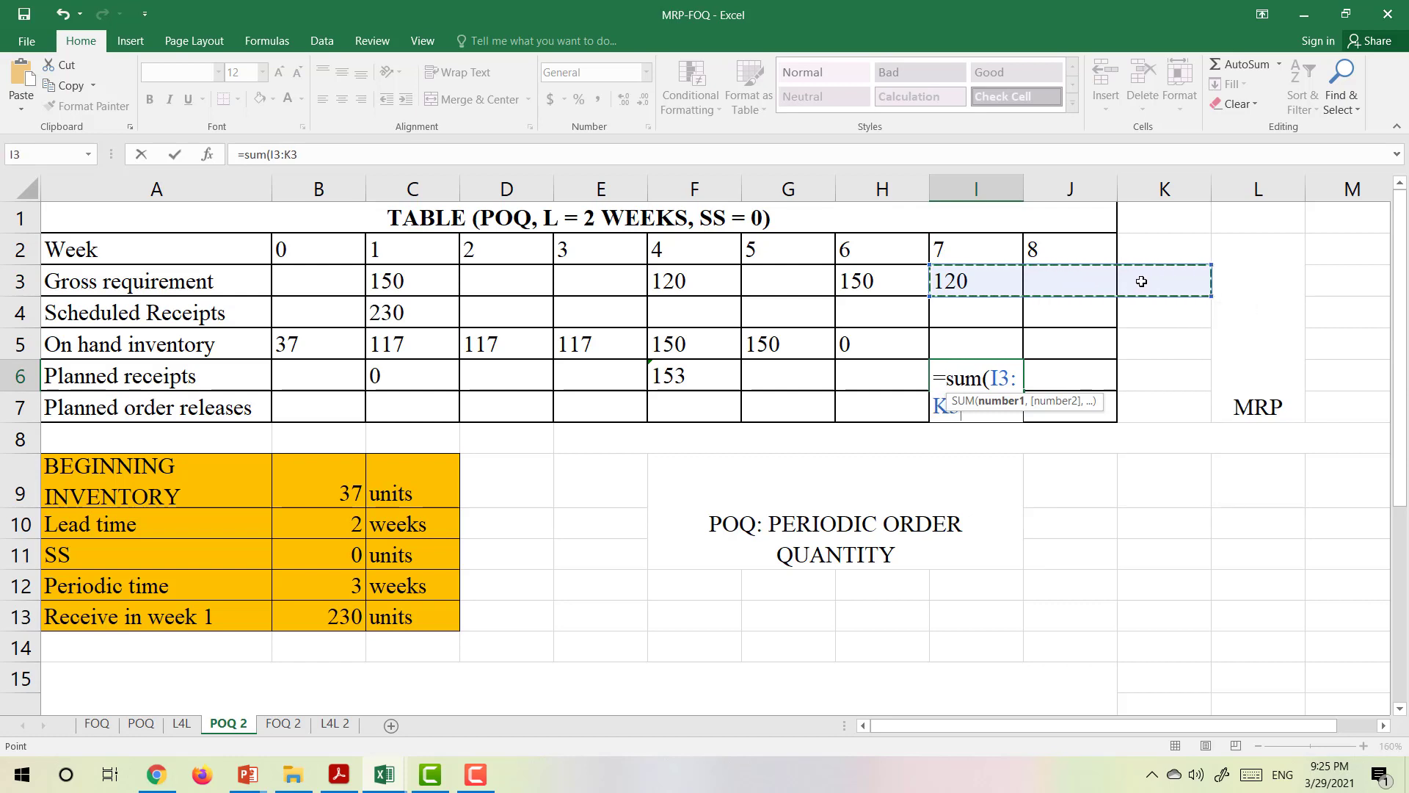
text())
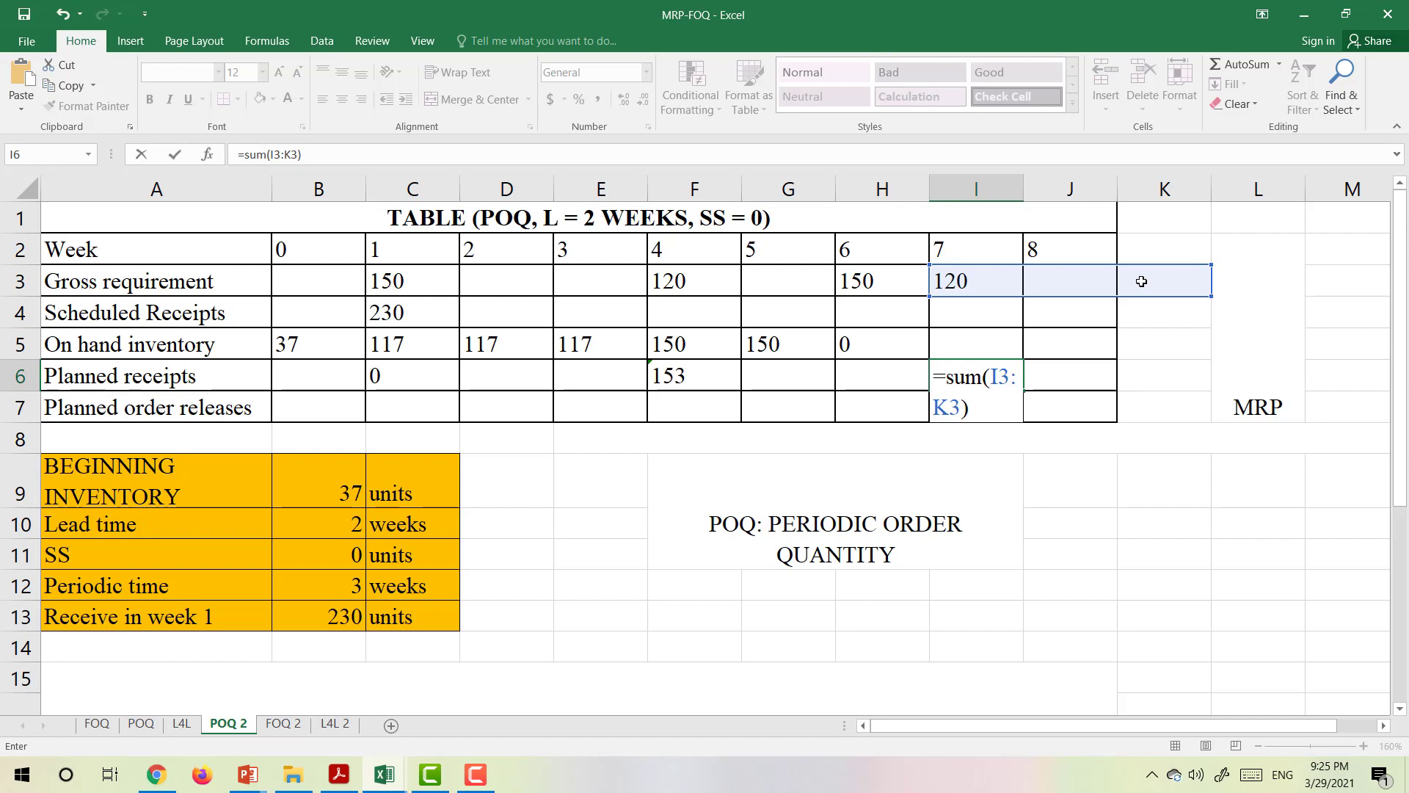
text(-)
click(952, 308)
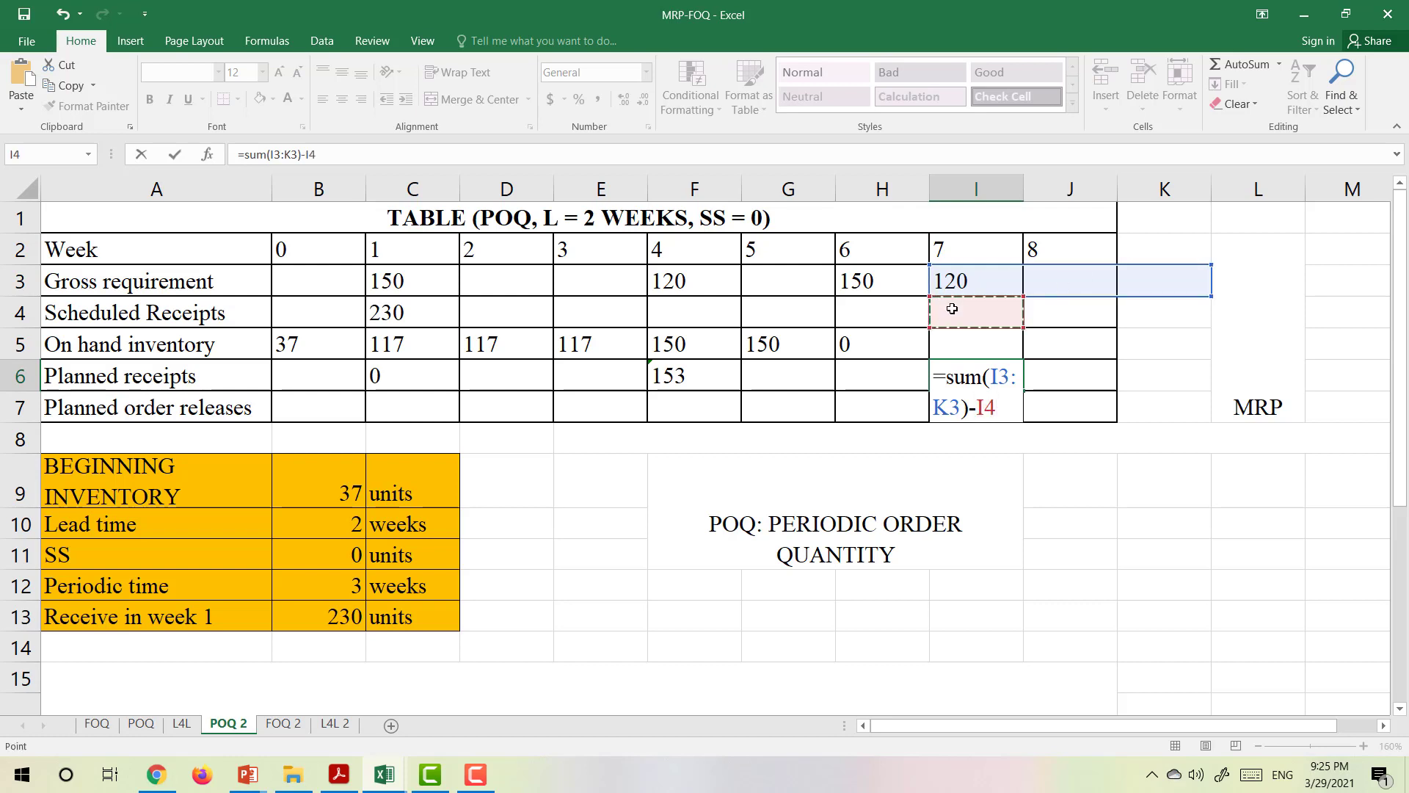
text(=)
key(BackSpace)
text(-)
click(893, 342)
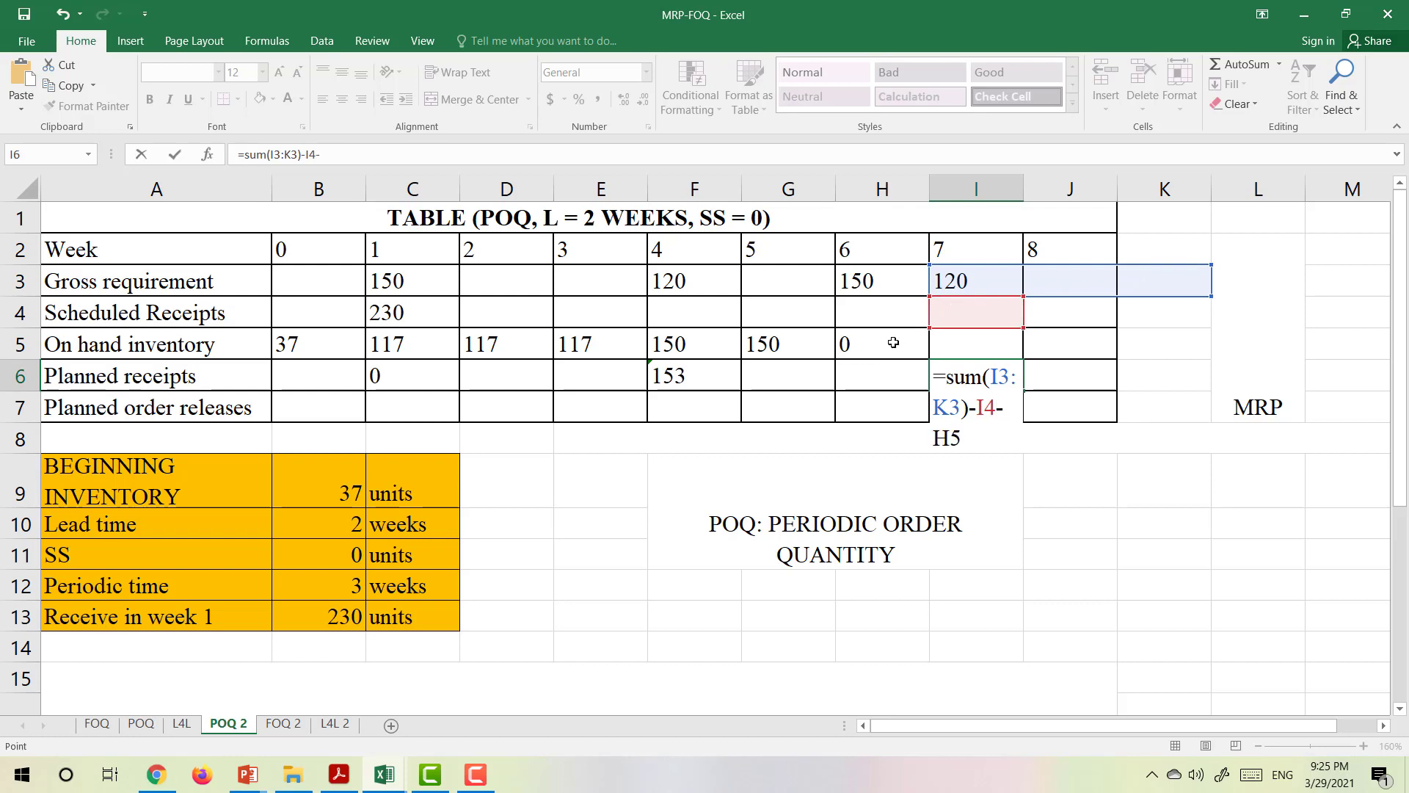
click(971, 376)
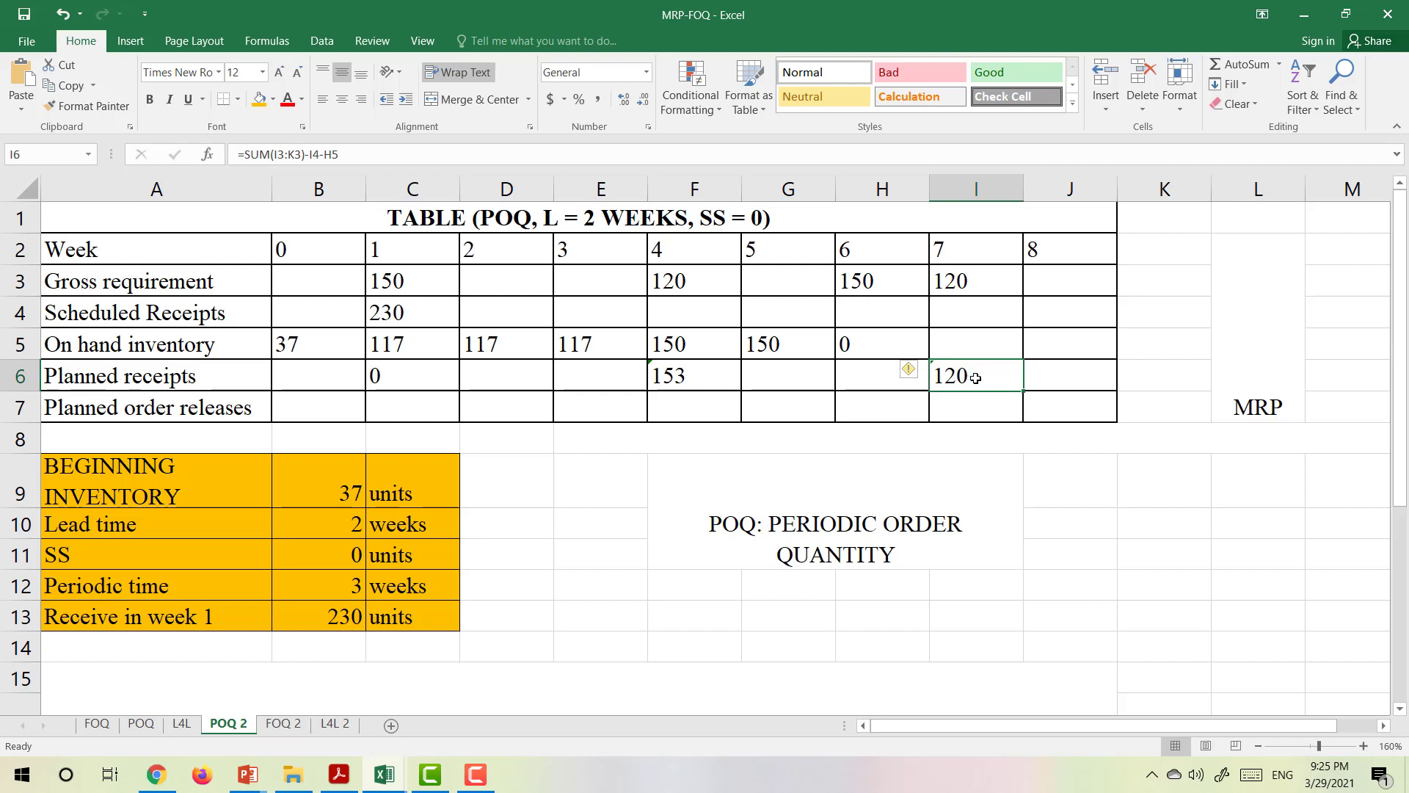
Enter 0 as the week 7 on-hand inventory and fill the week 5 planned order release with =I6.
click(970, 352)
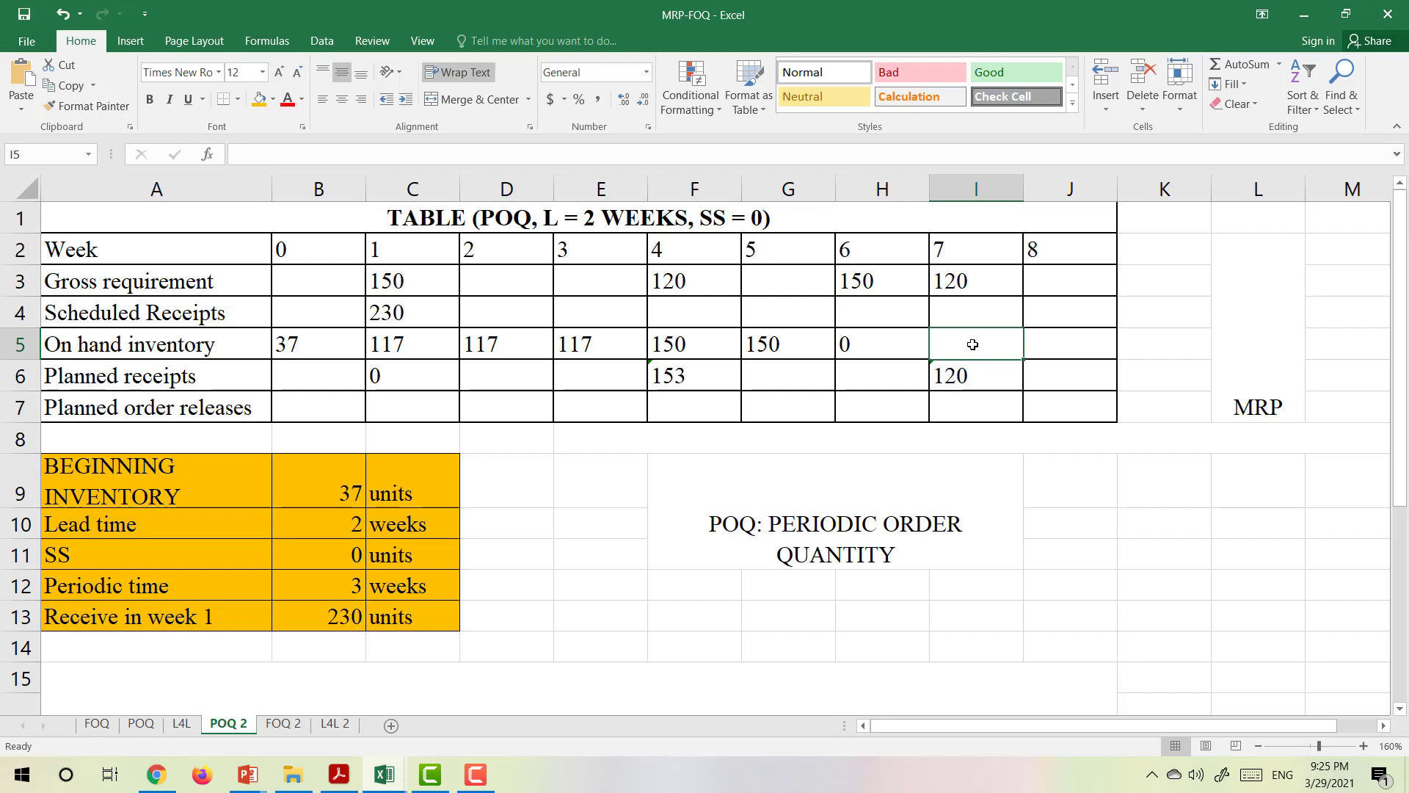
text(0)
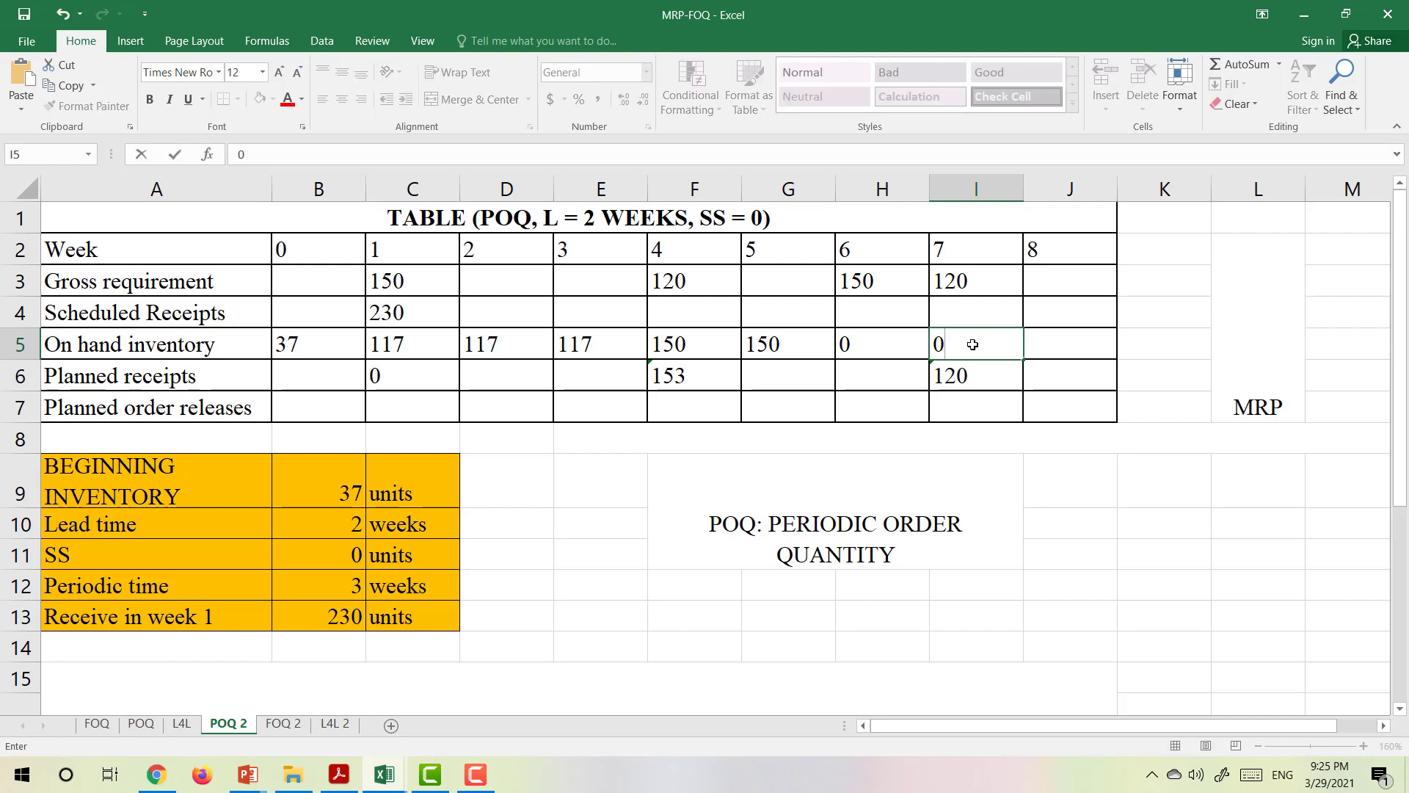
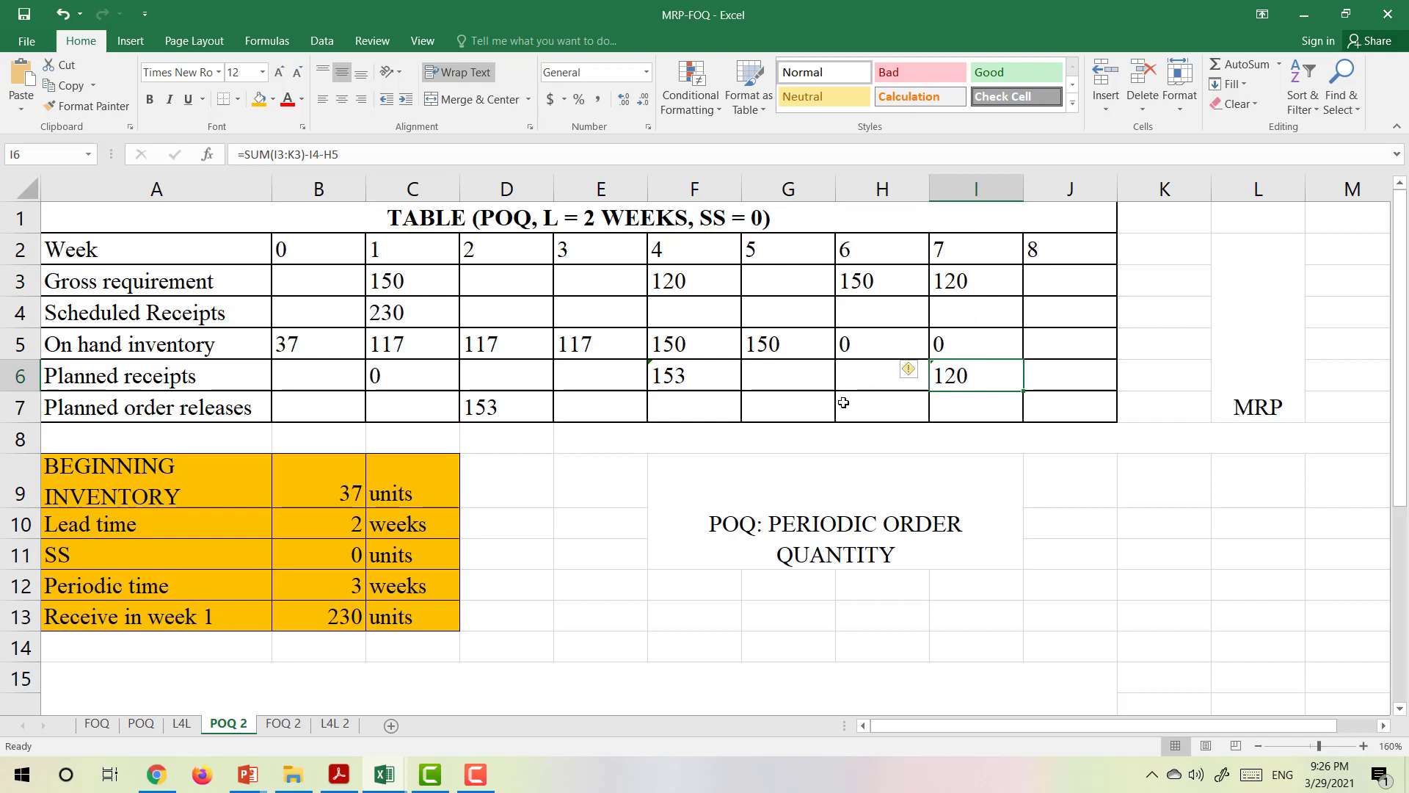
click(785, 413)
text(=)
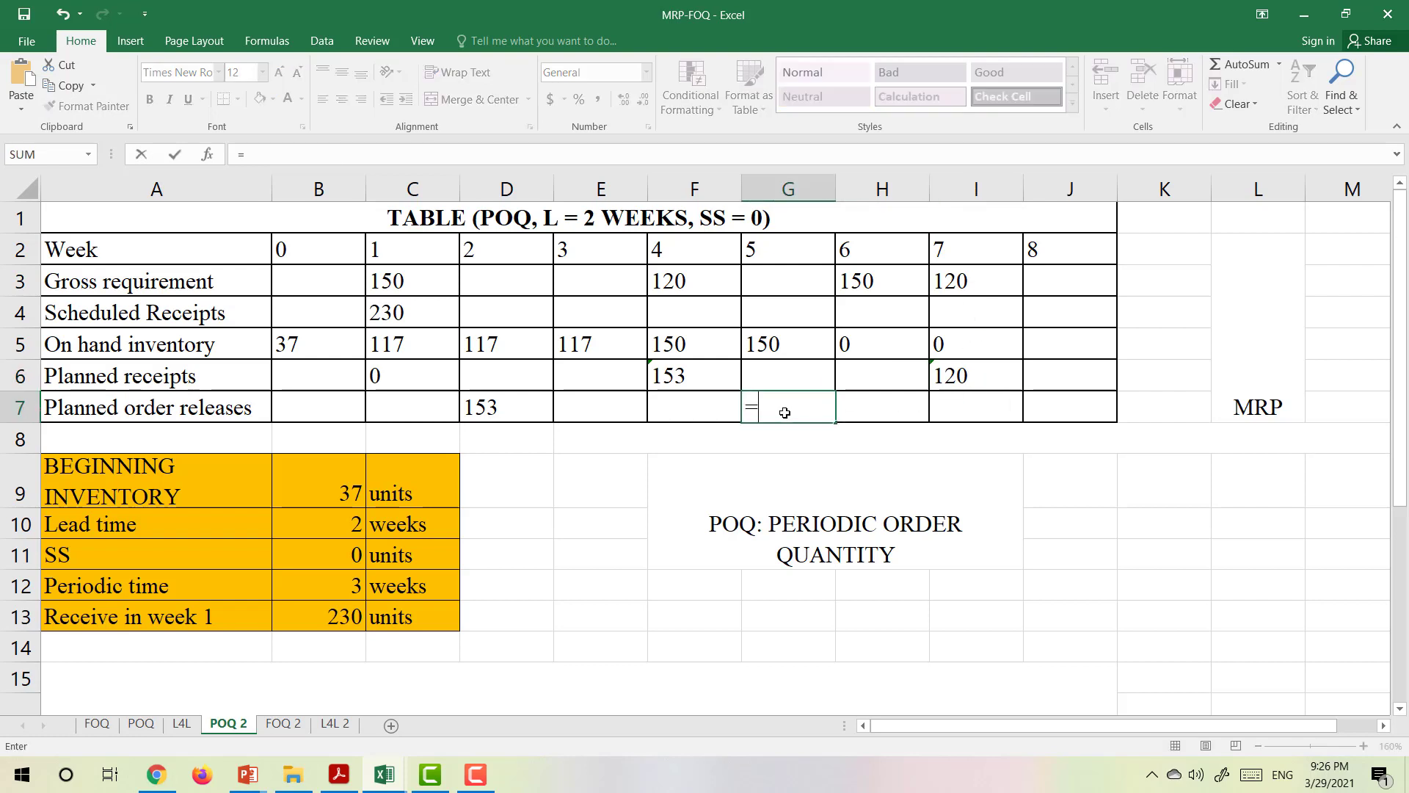
click(974, 375)
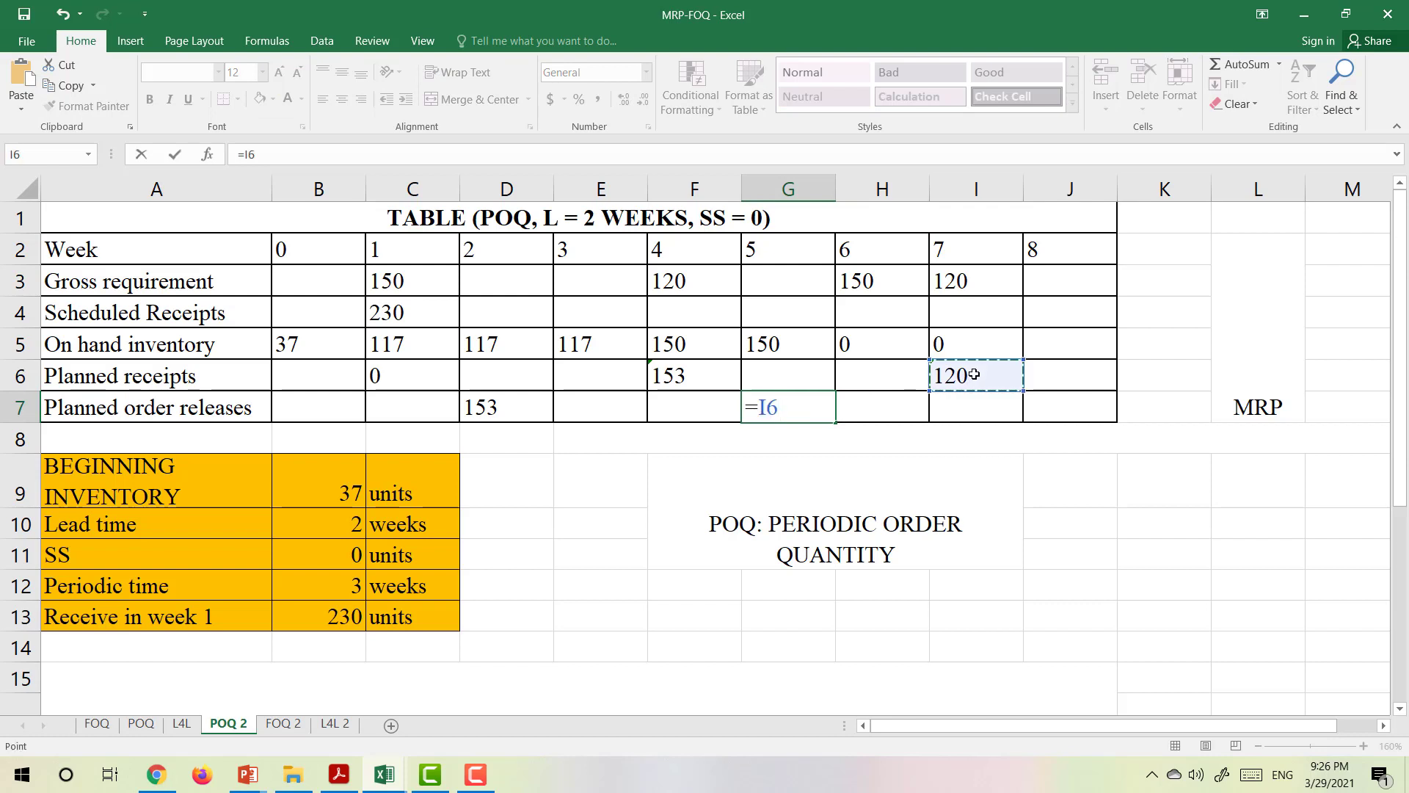
key(Return)
Start a note in merged cell A15 reading "In week 1, we will receive 230 tables & deliver 150 tables to the customers".
click(476, 687)
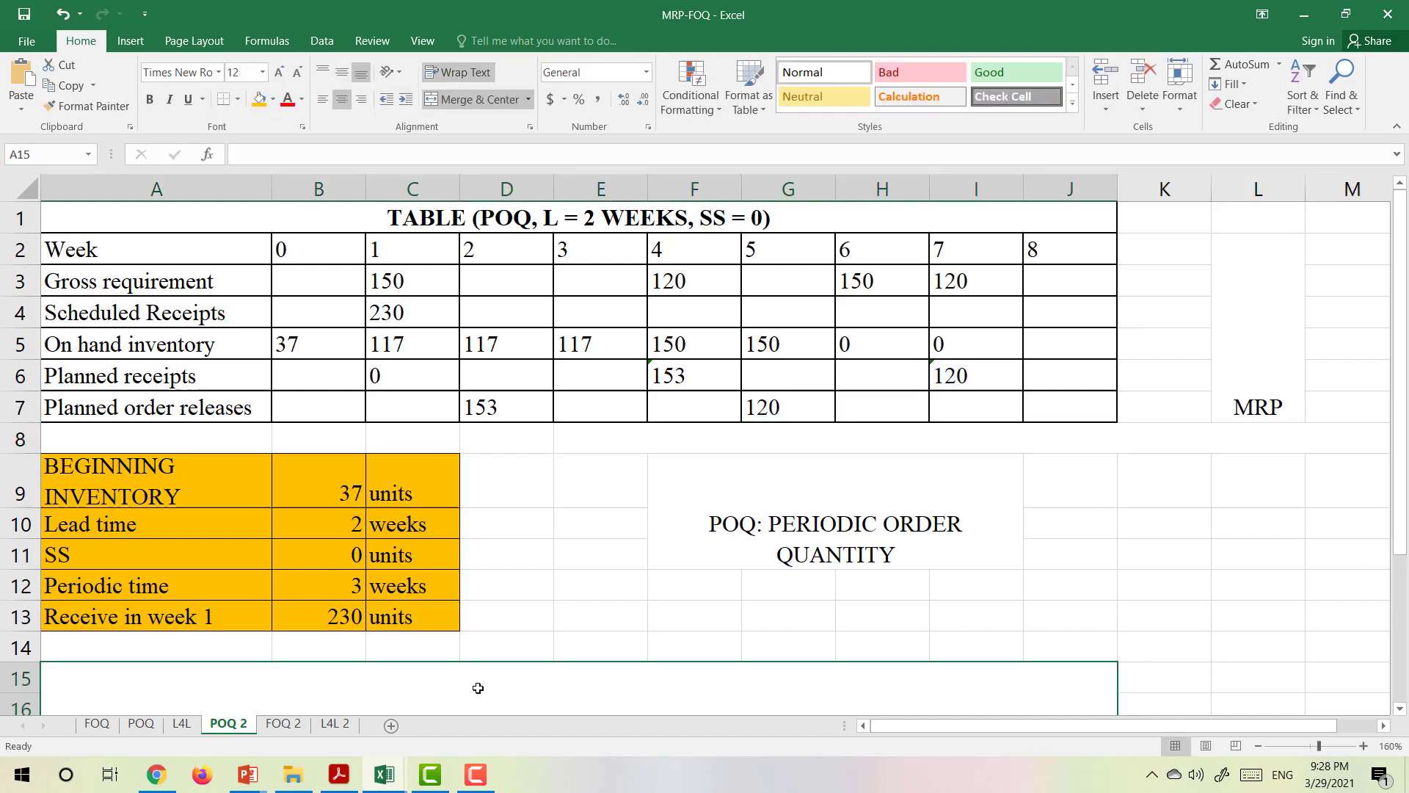
text(In)
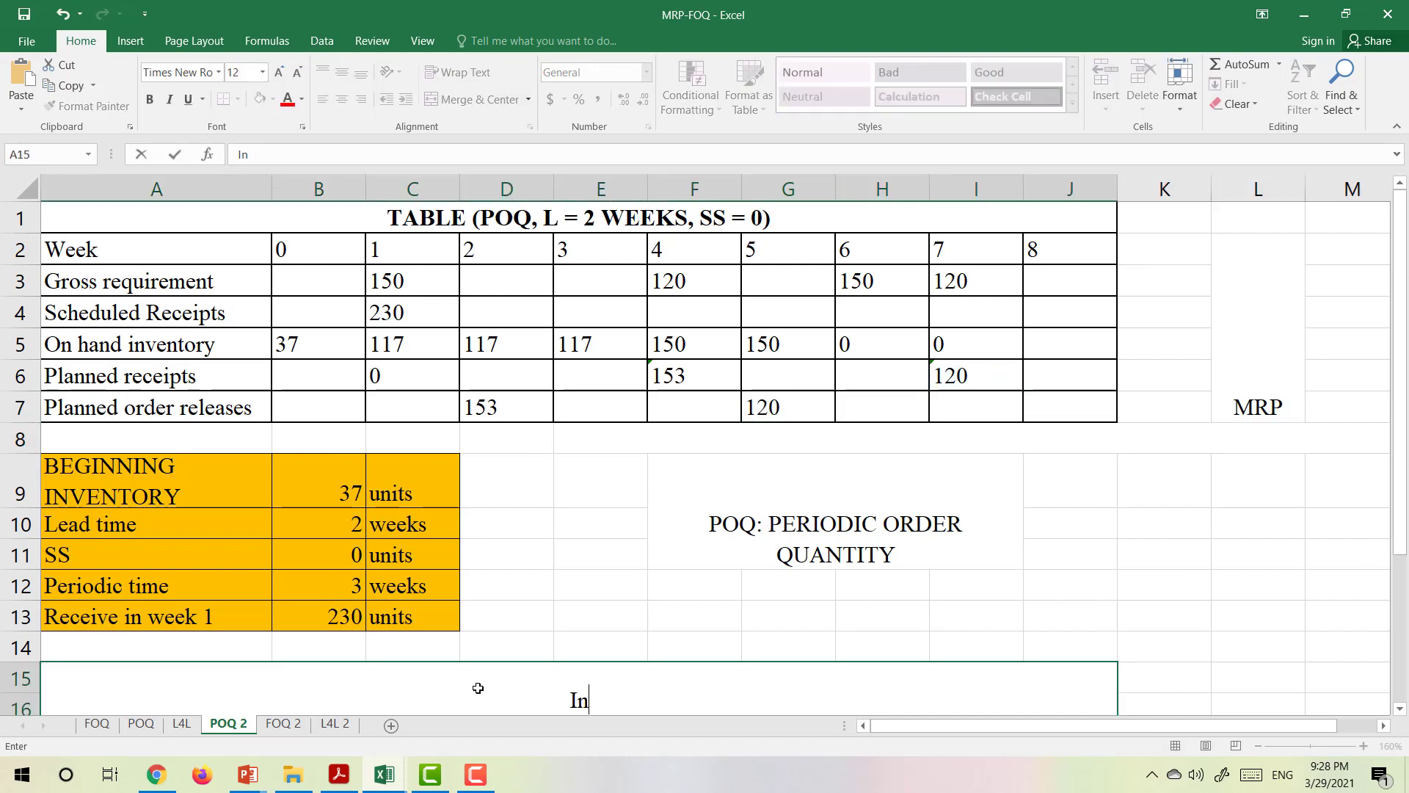
text( week 1, we )
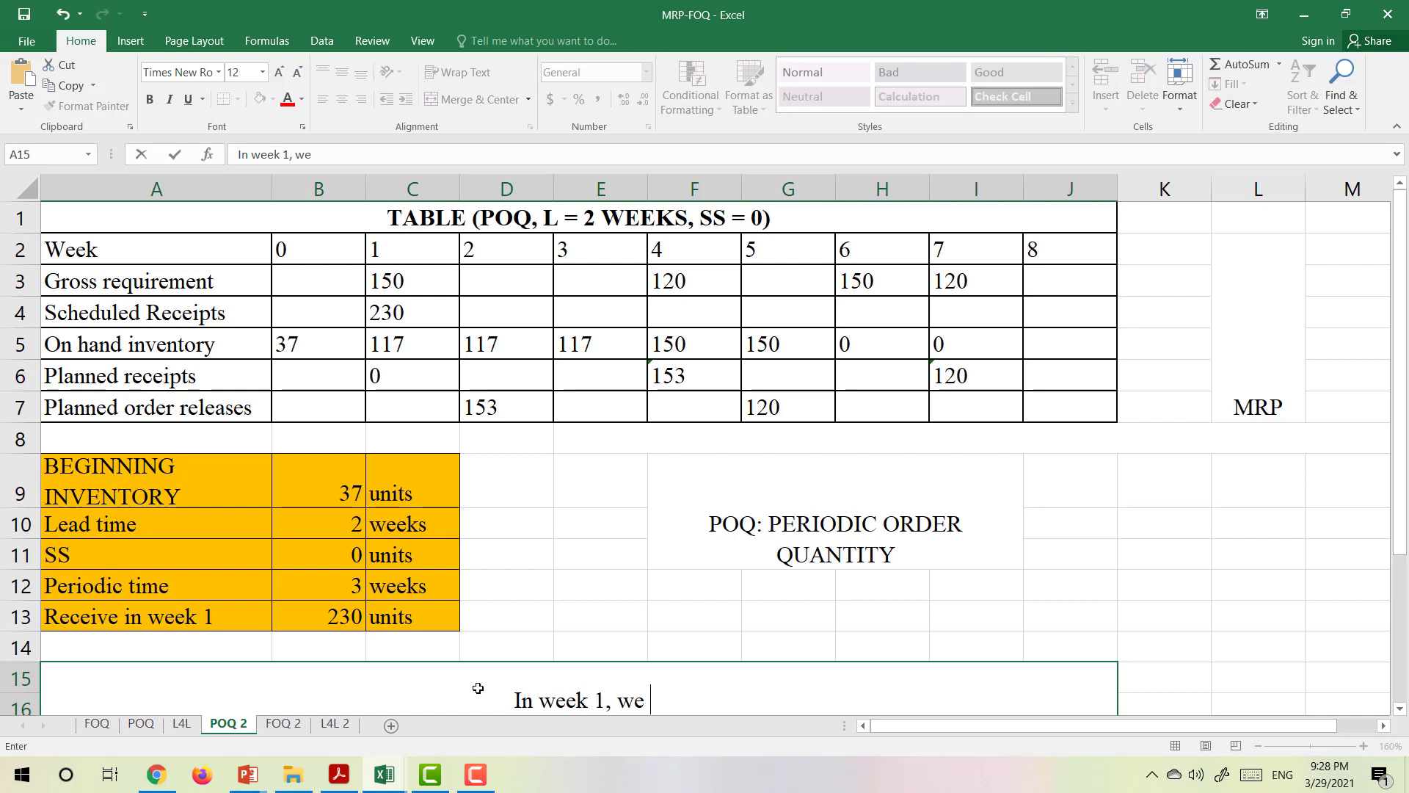
text(will rece)
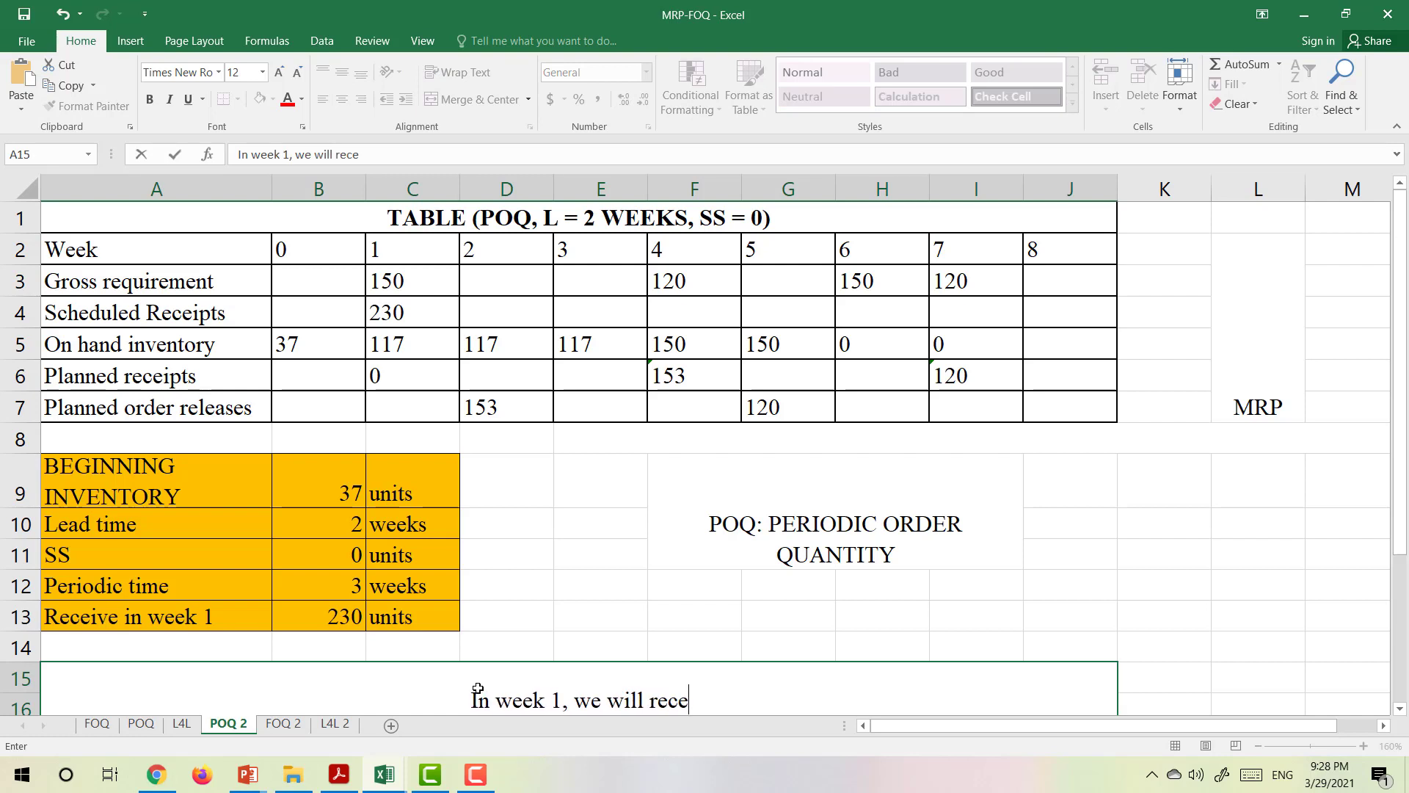
text(ive 230 tables)
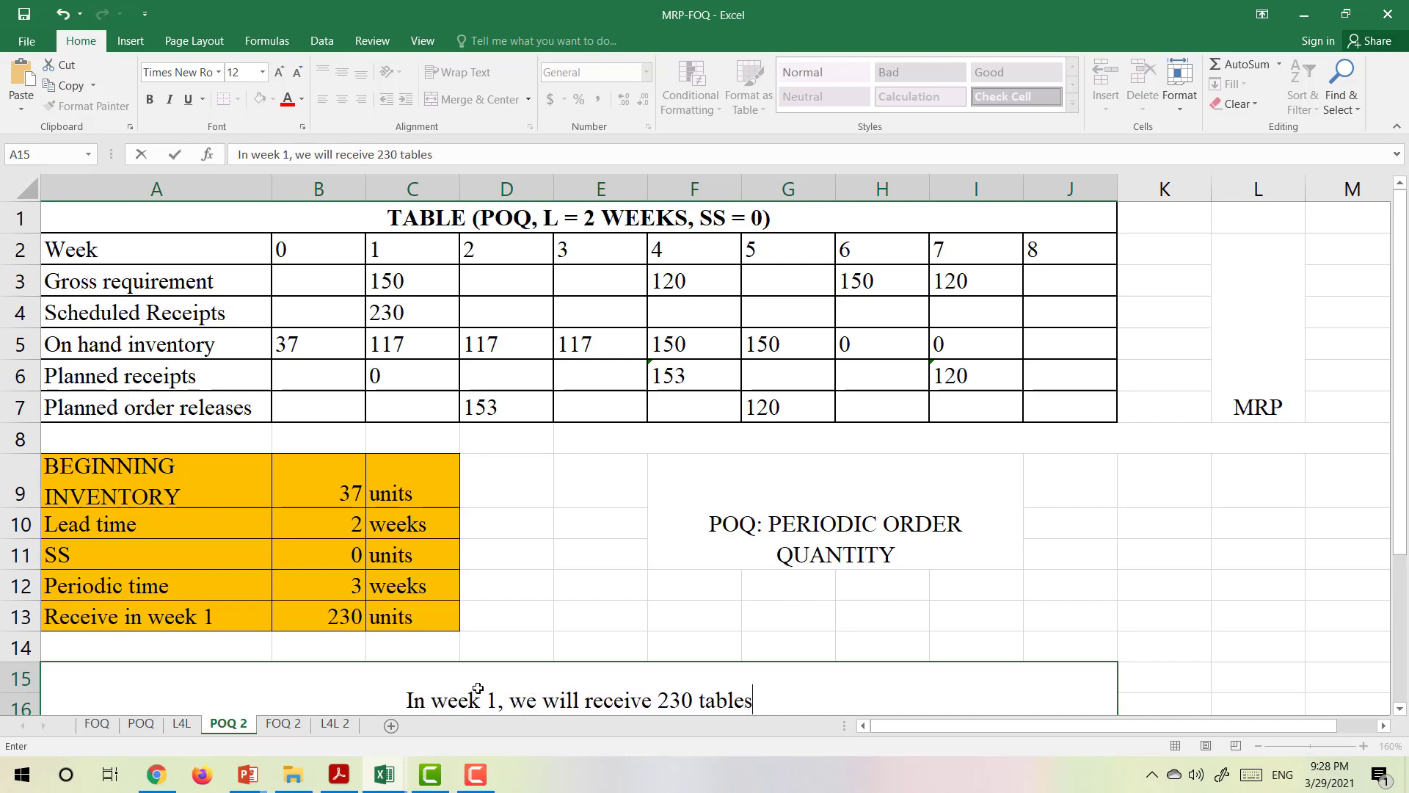
text( & del)
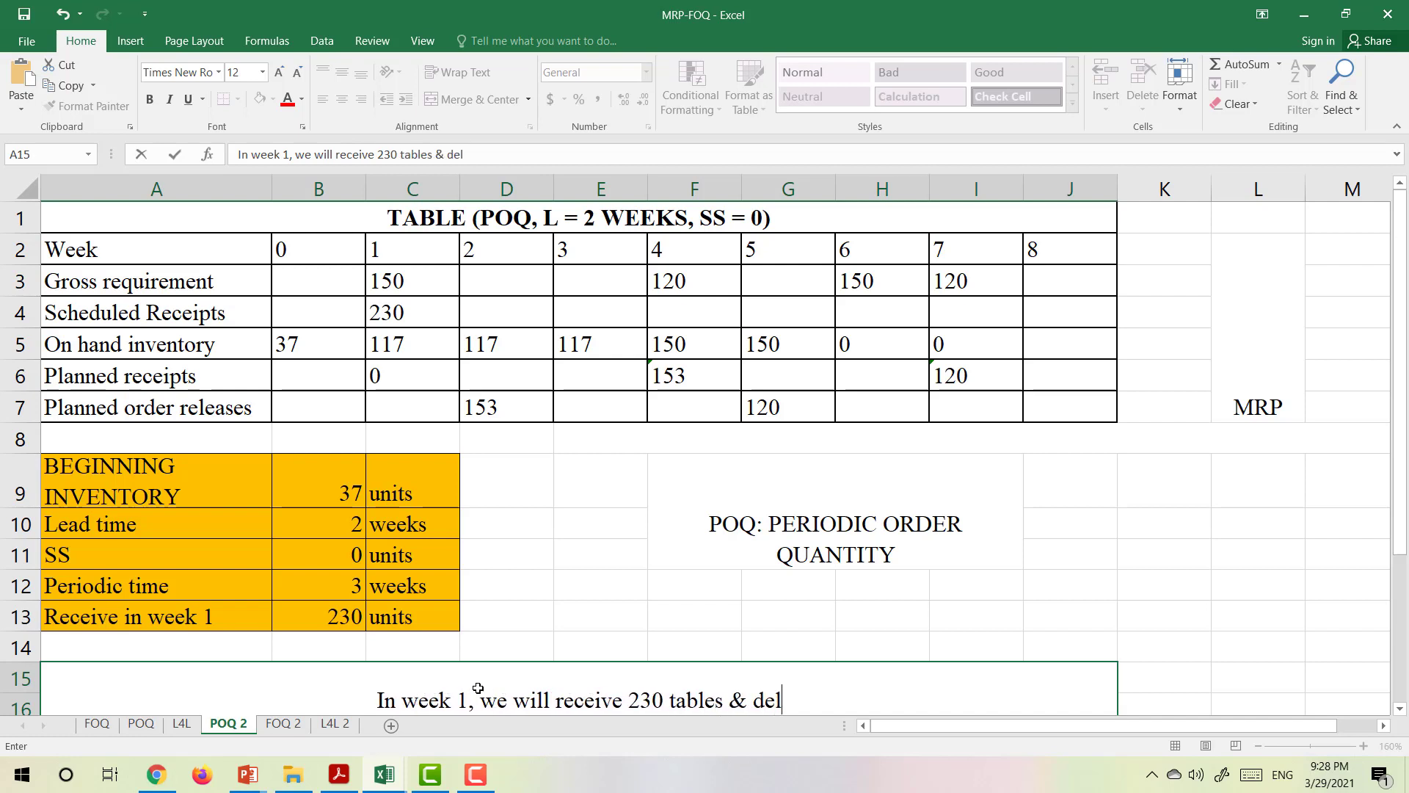
text(iver 15)
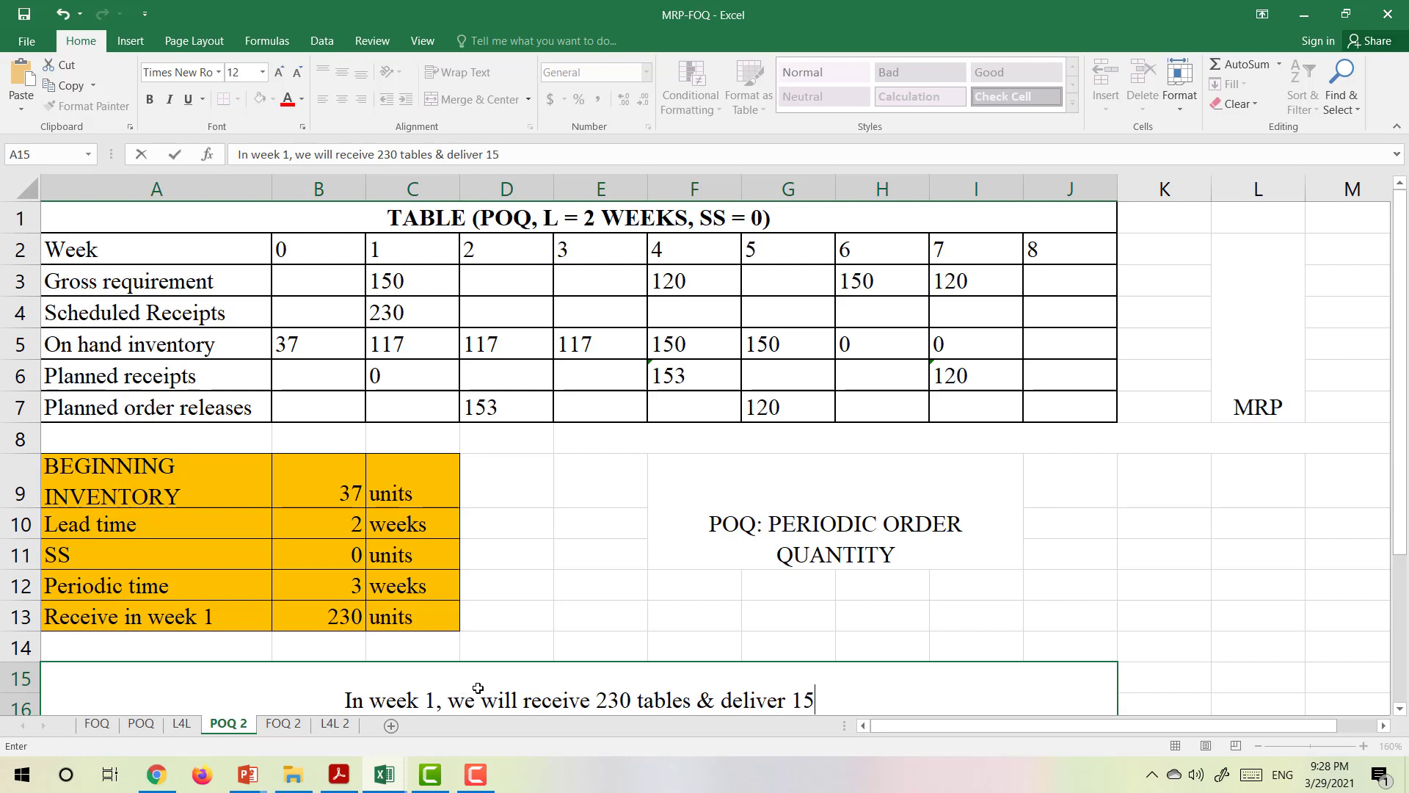
text(0 tables)
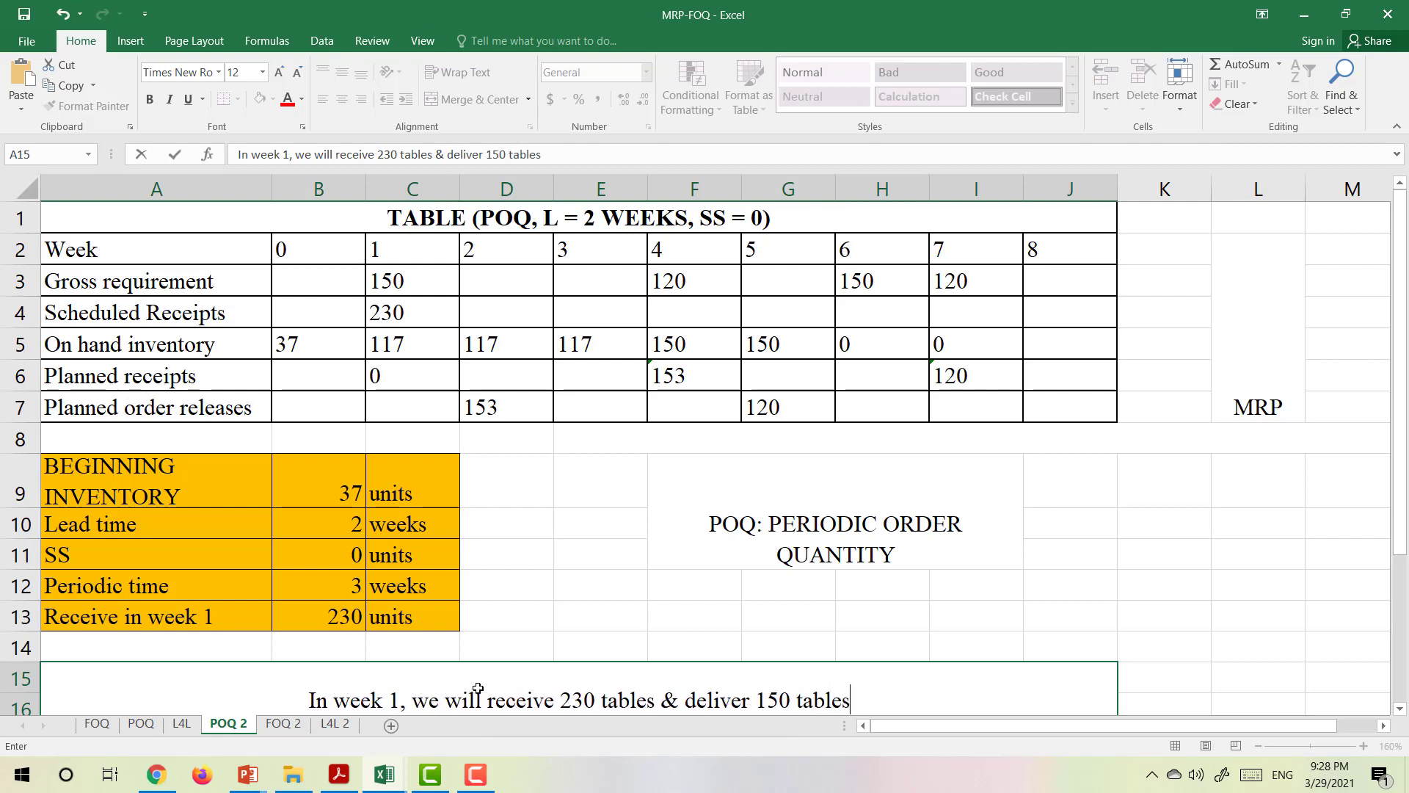
text( to the custom)
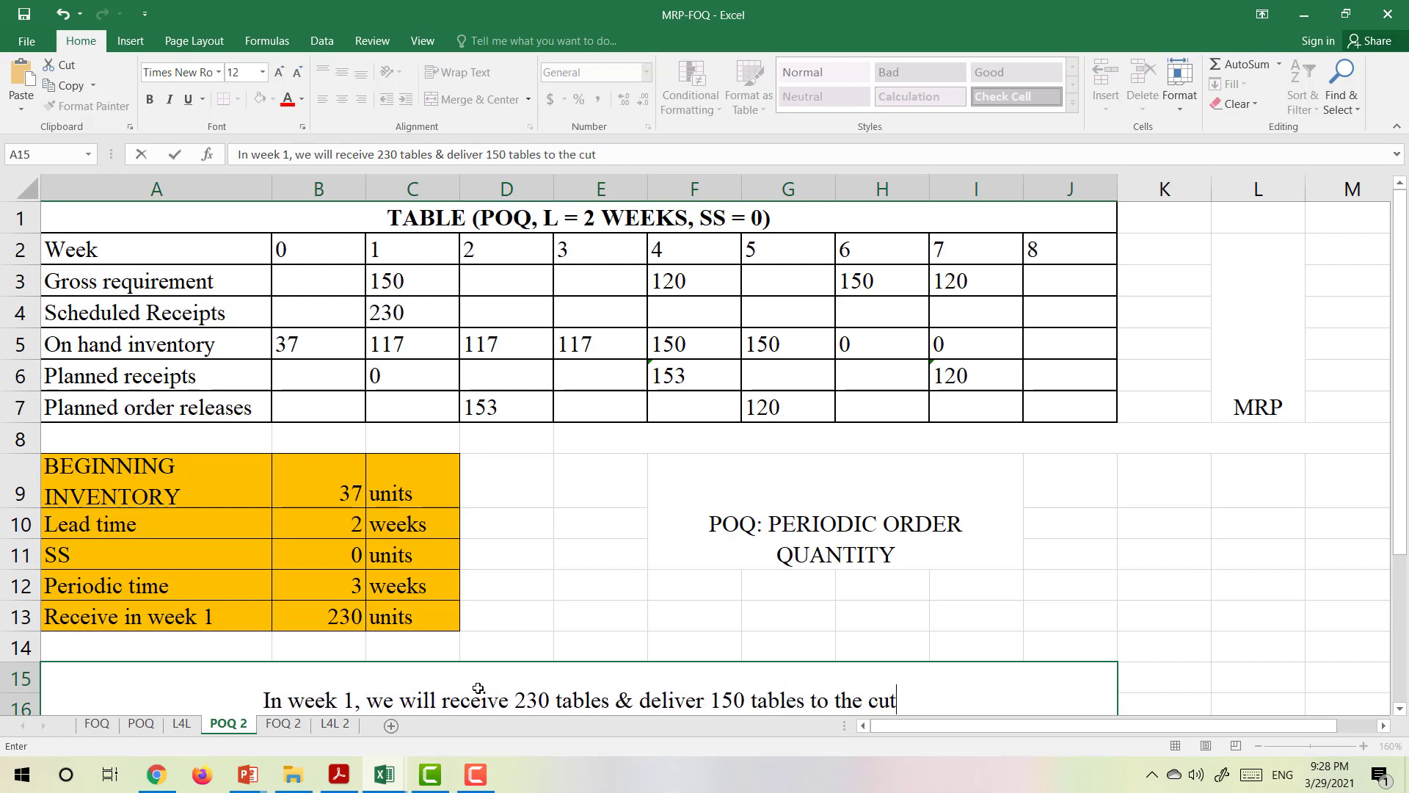
text(ers)
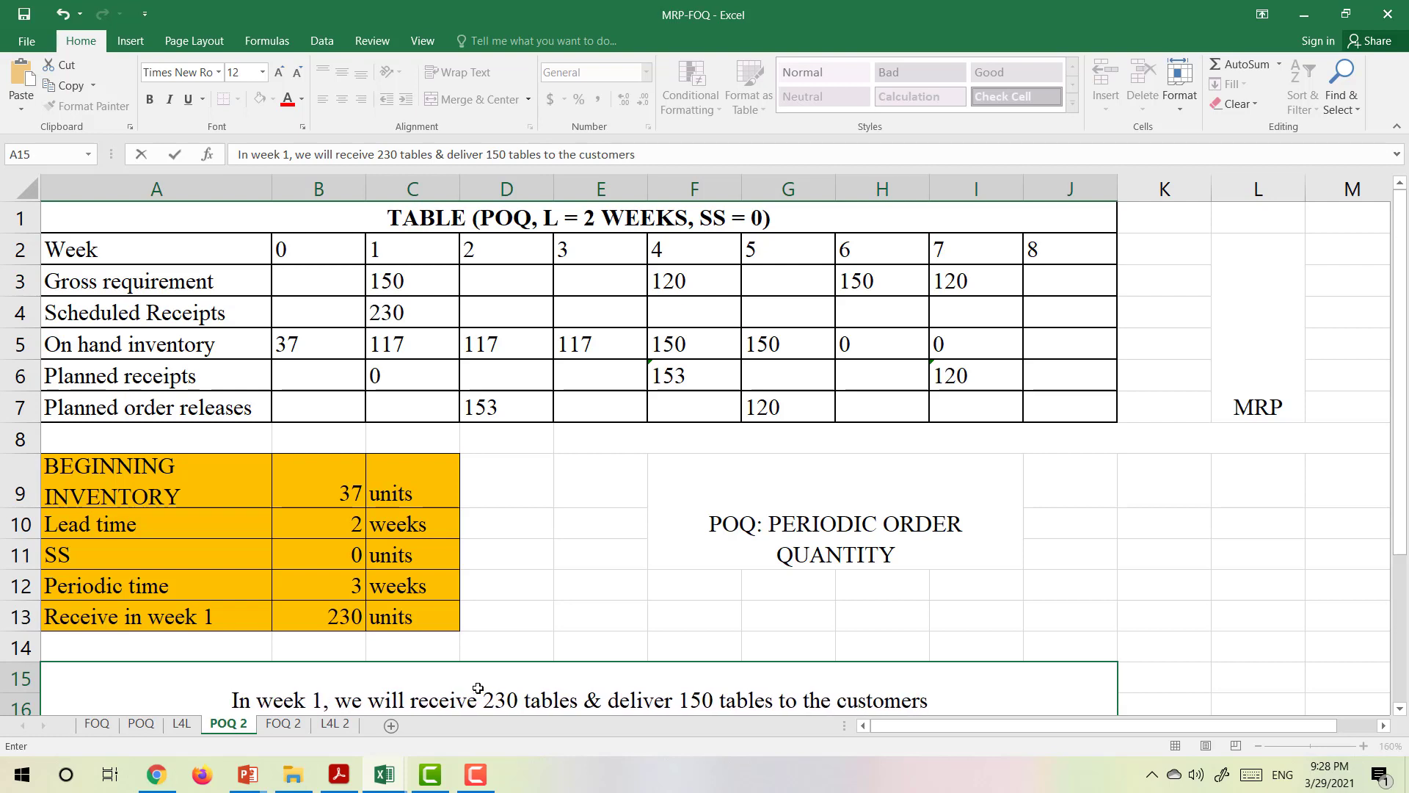
End the note's first sentence with a period and add "In week 2, we will make an order of 153 tables.".
text(. In w)
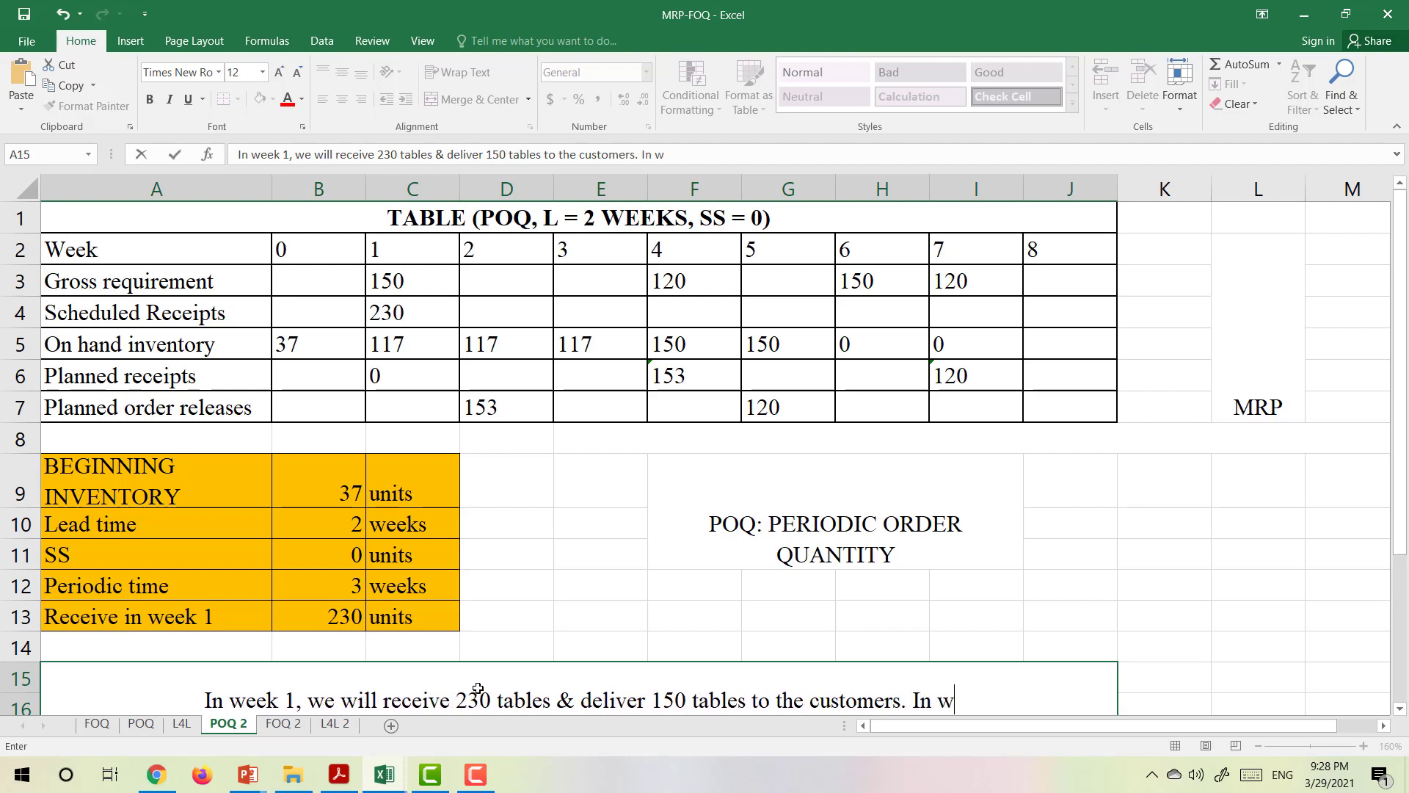
text(eek 2)
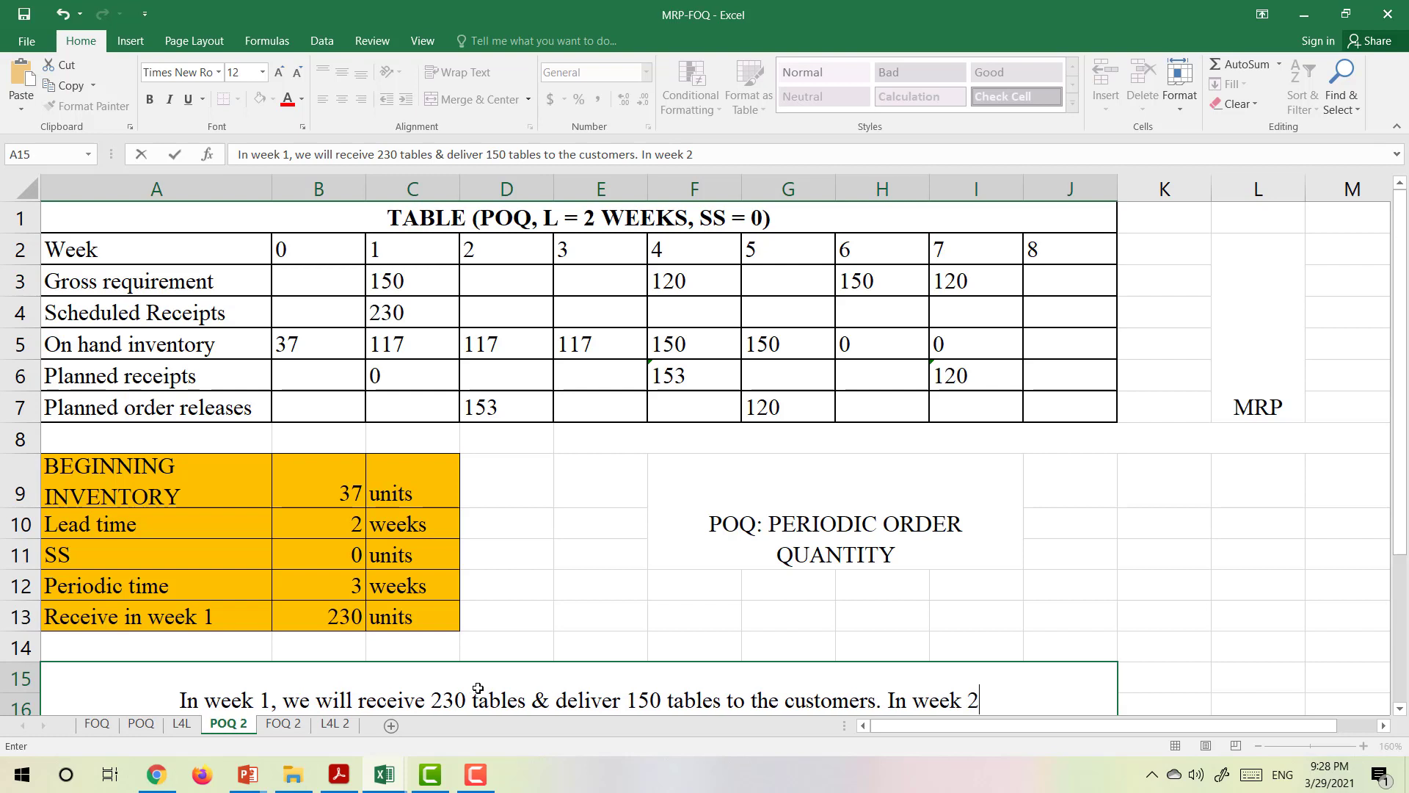
text(, we will )
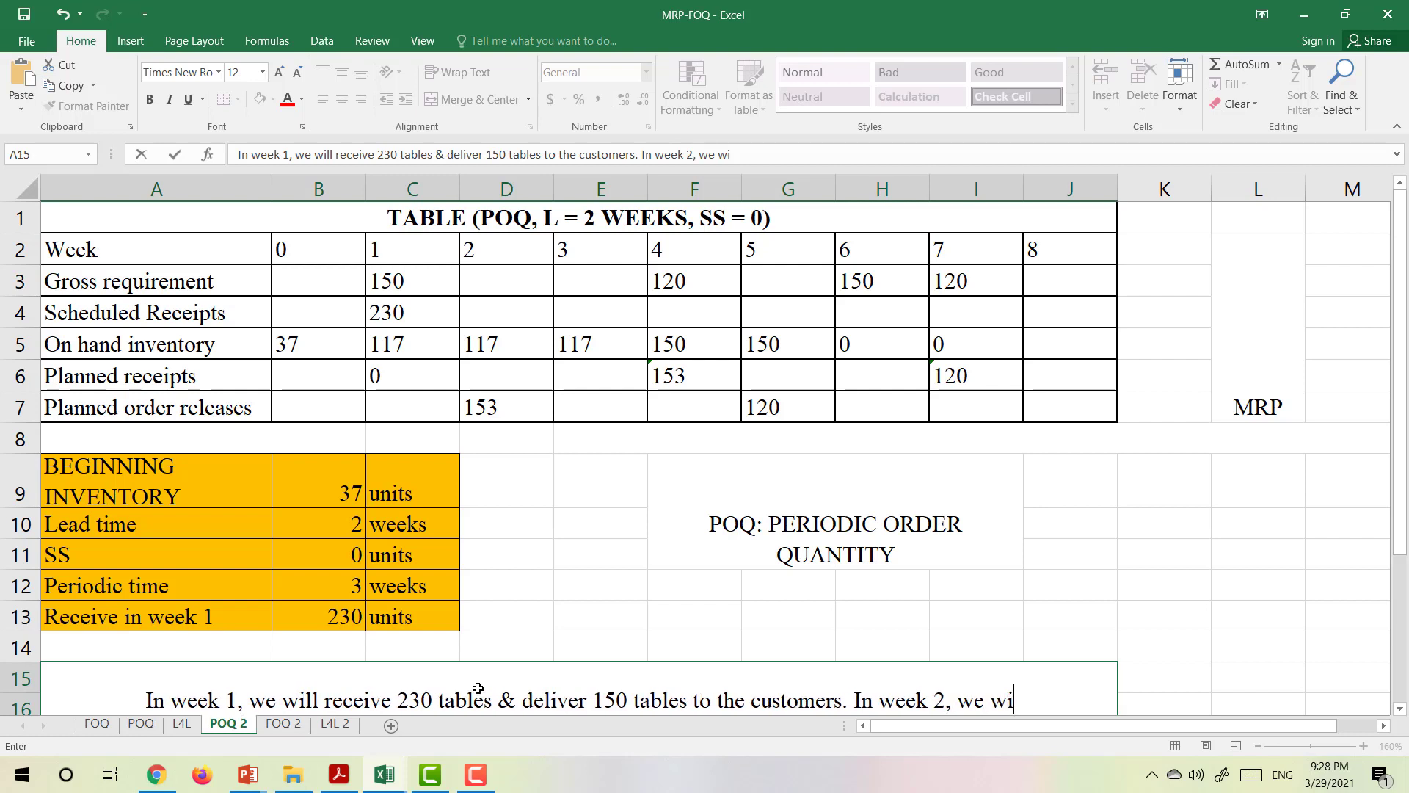
text(ma)
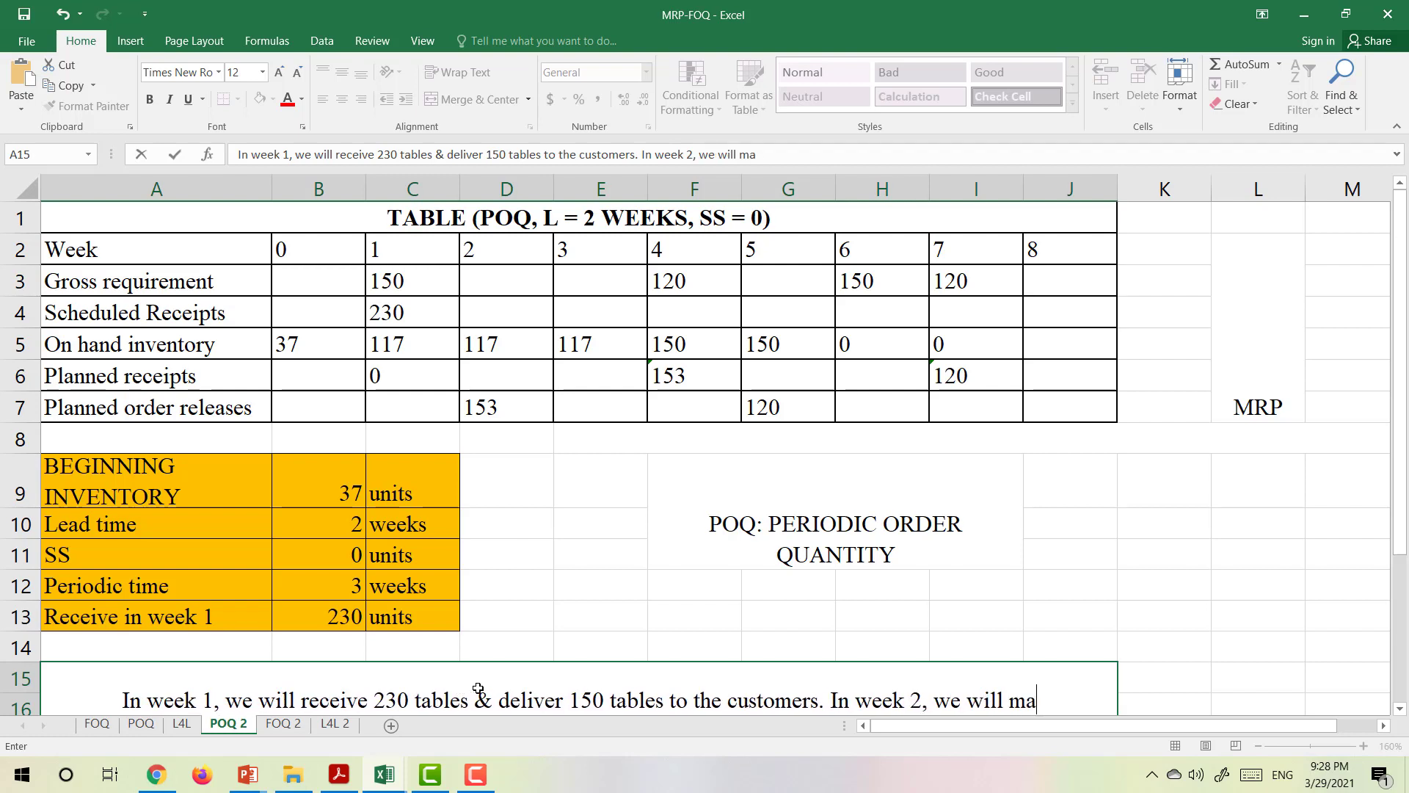
text(ke an order)
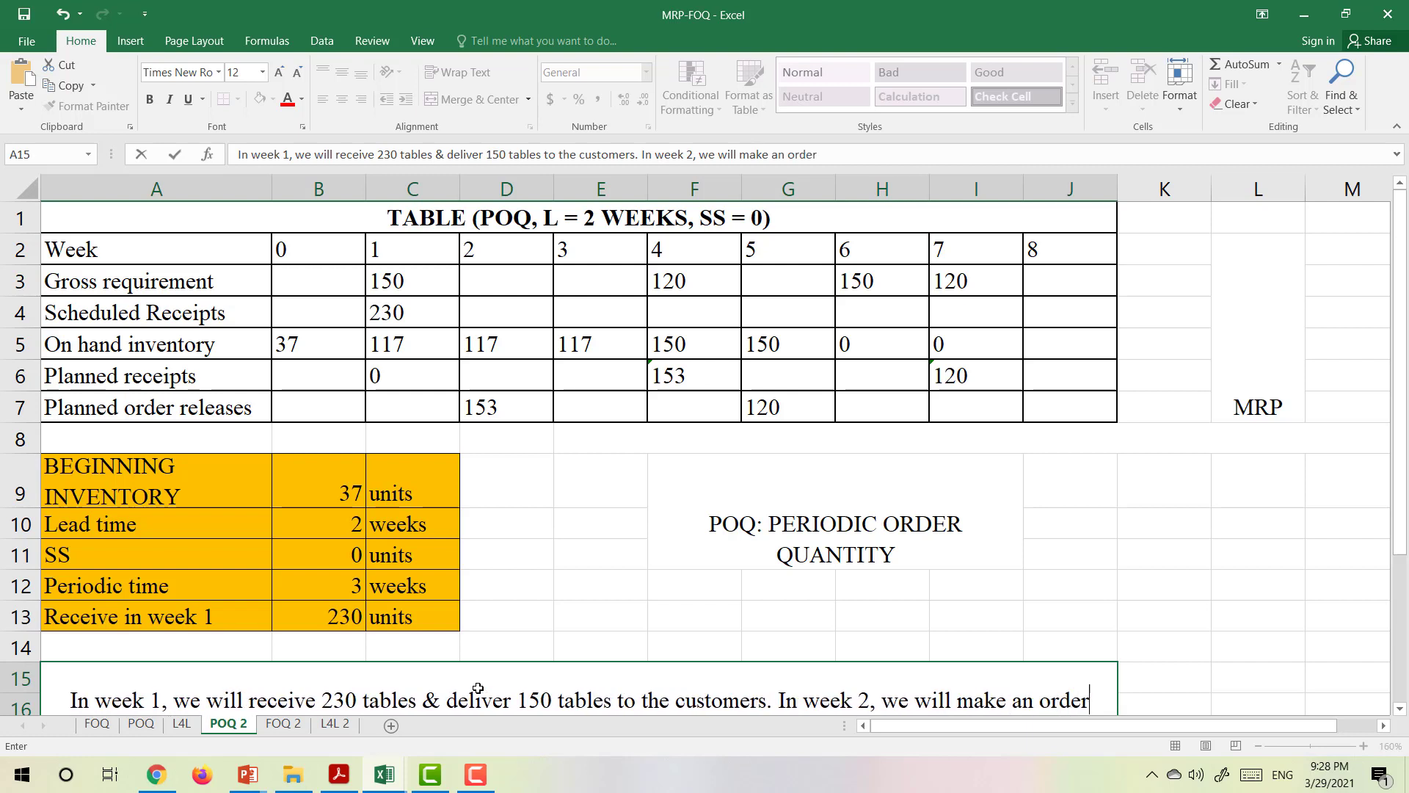
text( of 15)
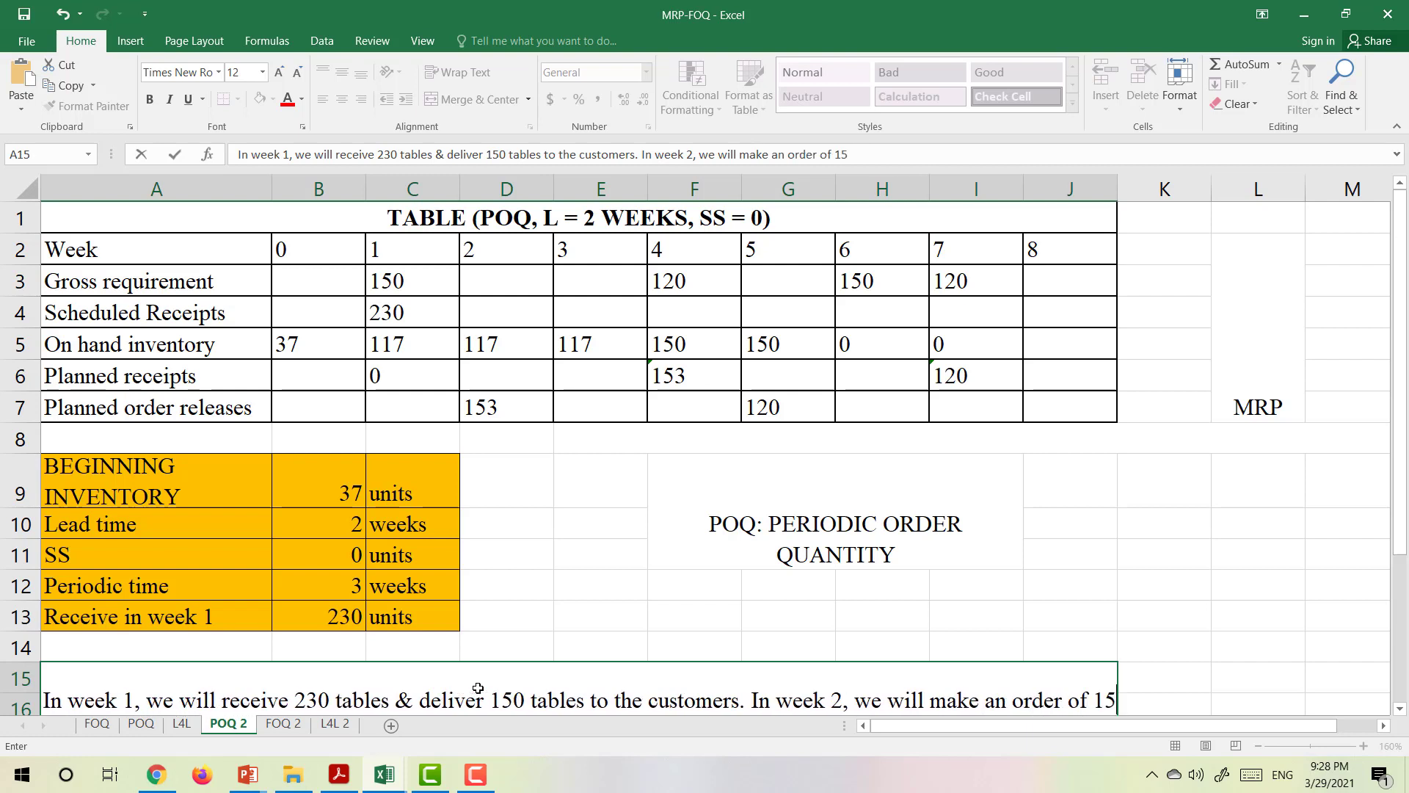
text(3 tab)
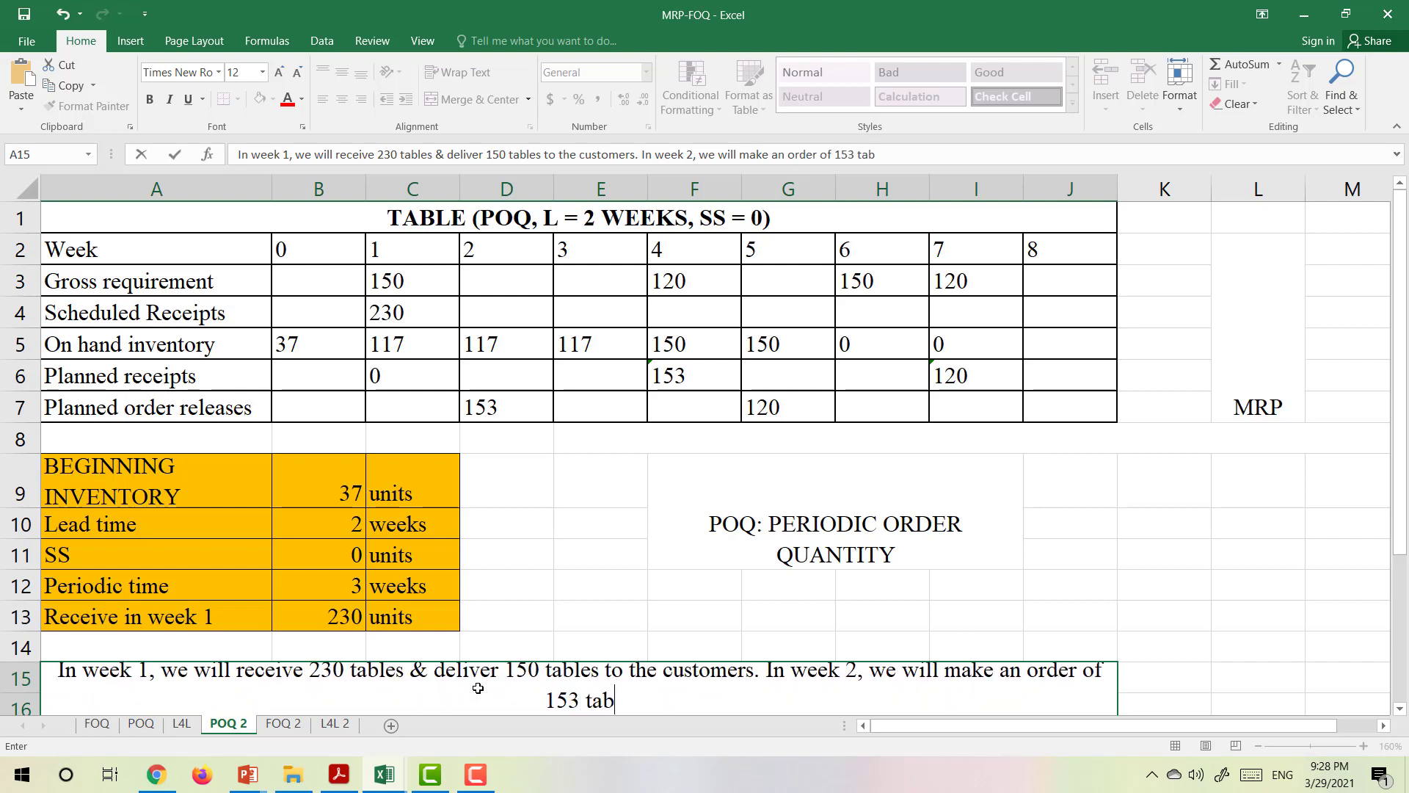
text(les.)
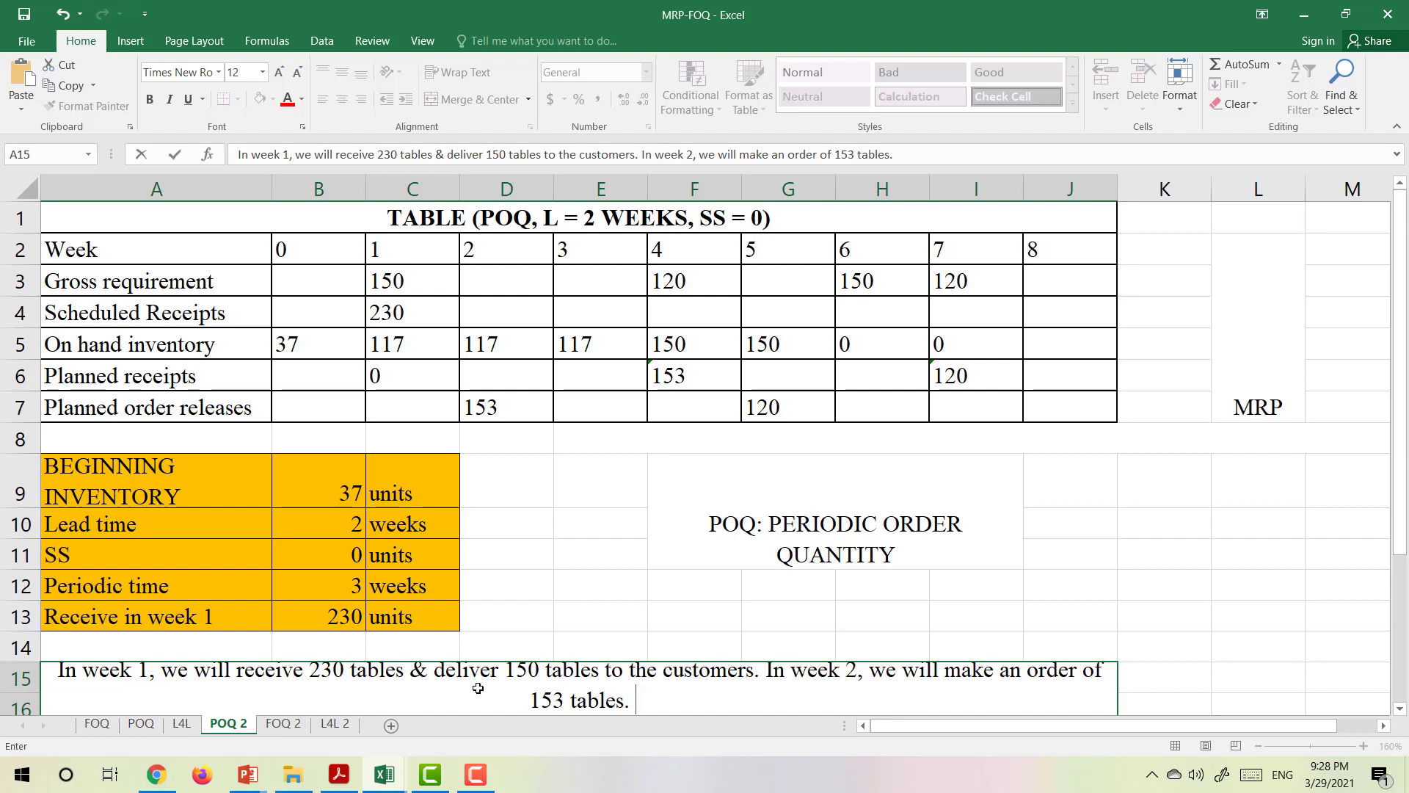
Add "In week 4, we will receive 153 tables & deliver 120 tables to the customers." to the note in A15.
text(In wee)
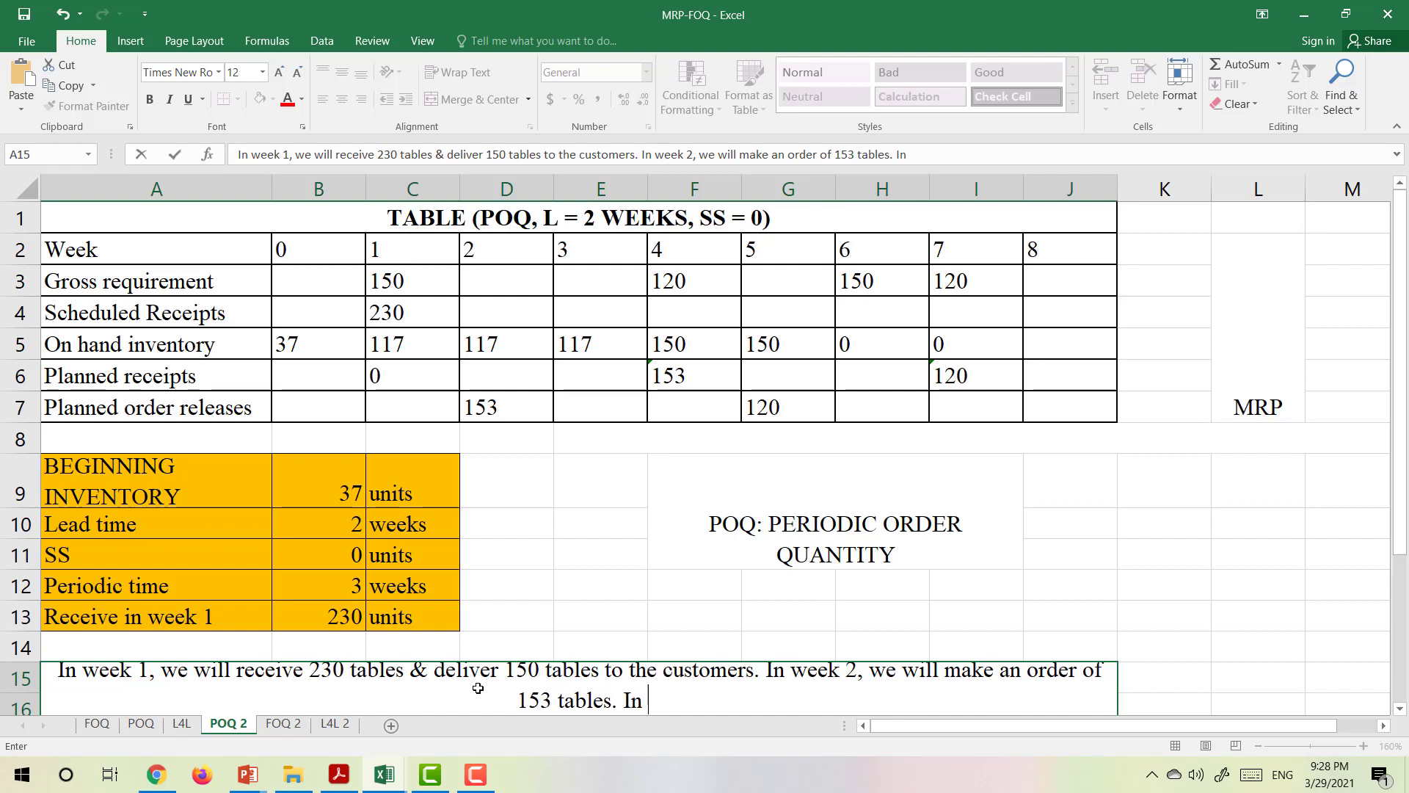
text(k 4,)
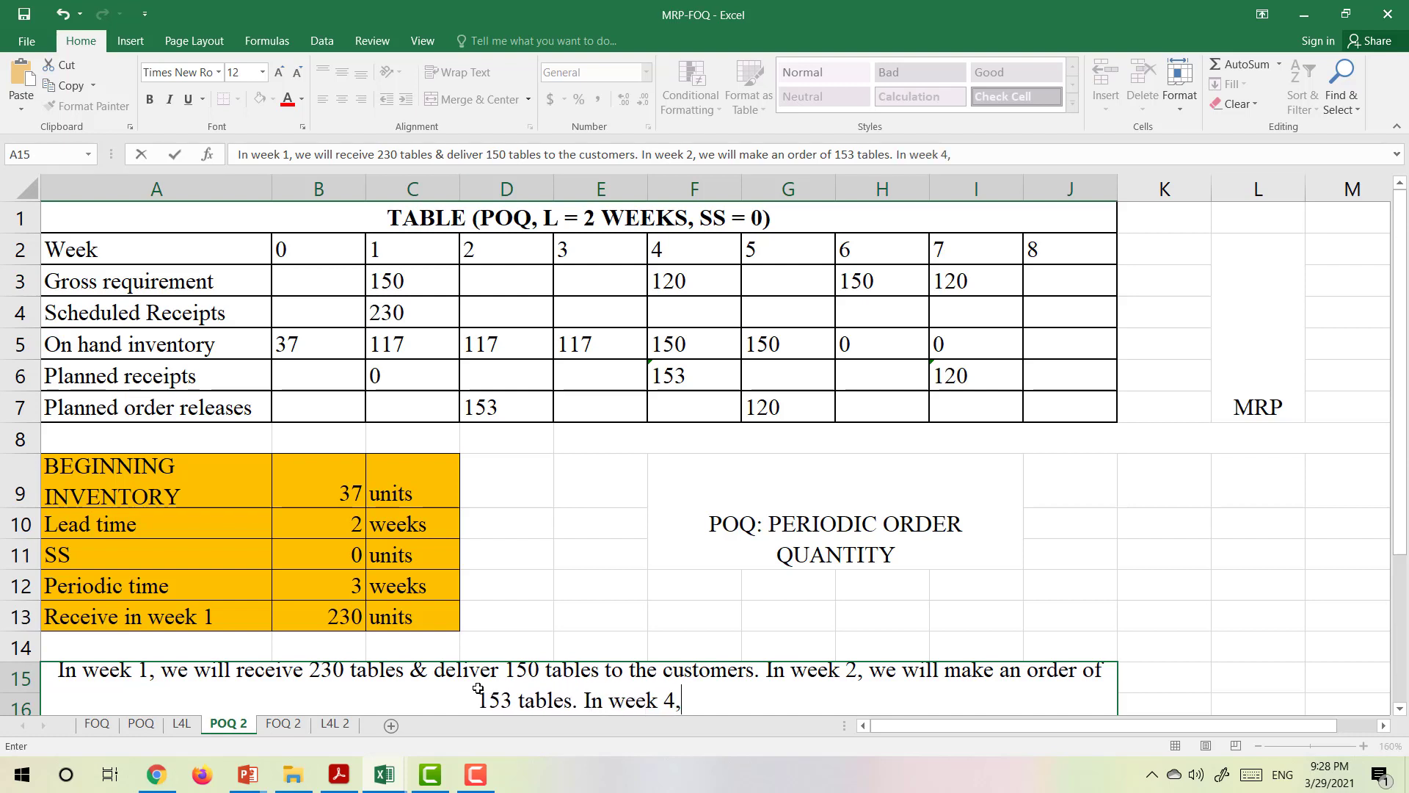
text( we will)
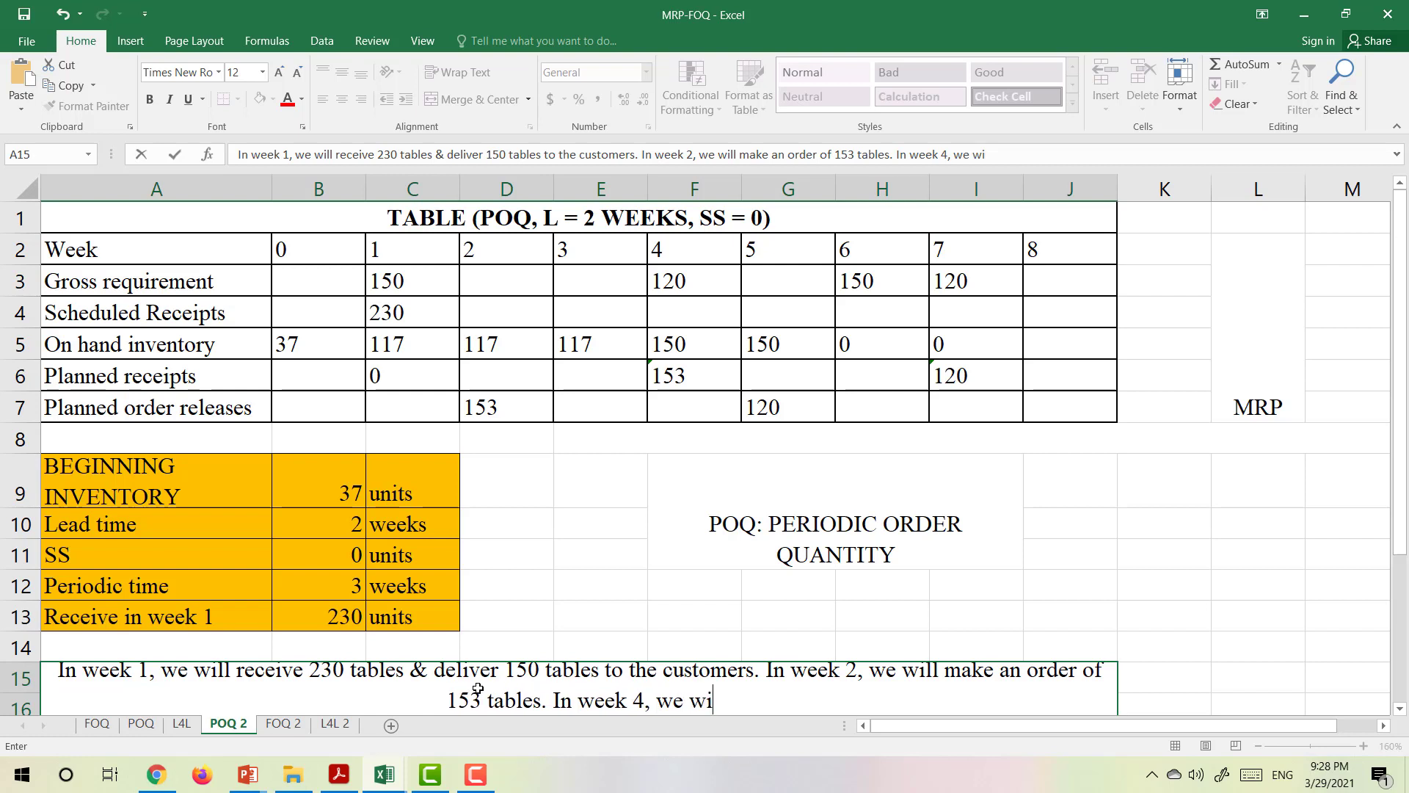
text( receive)
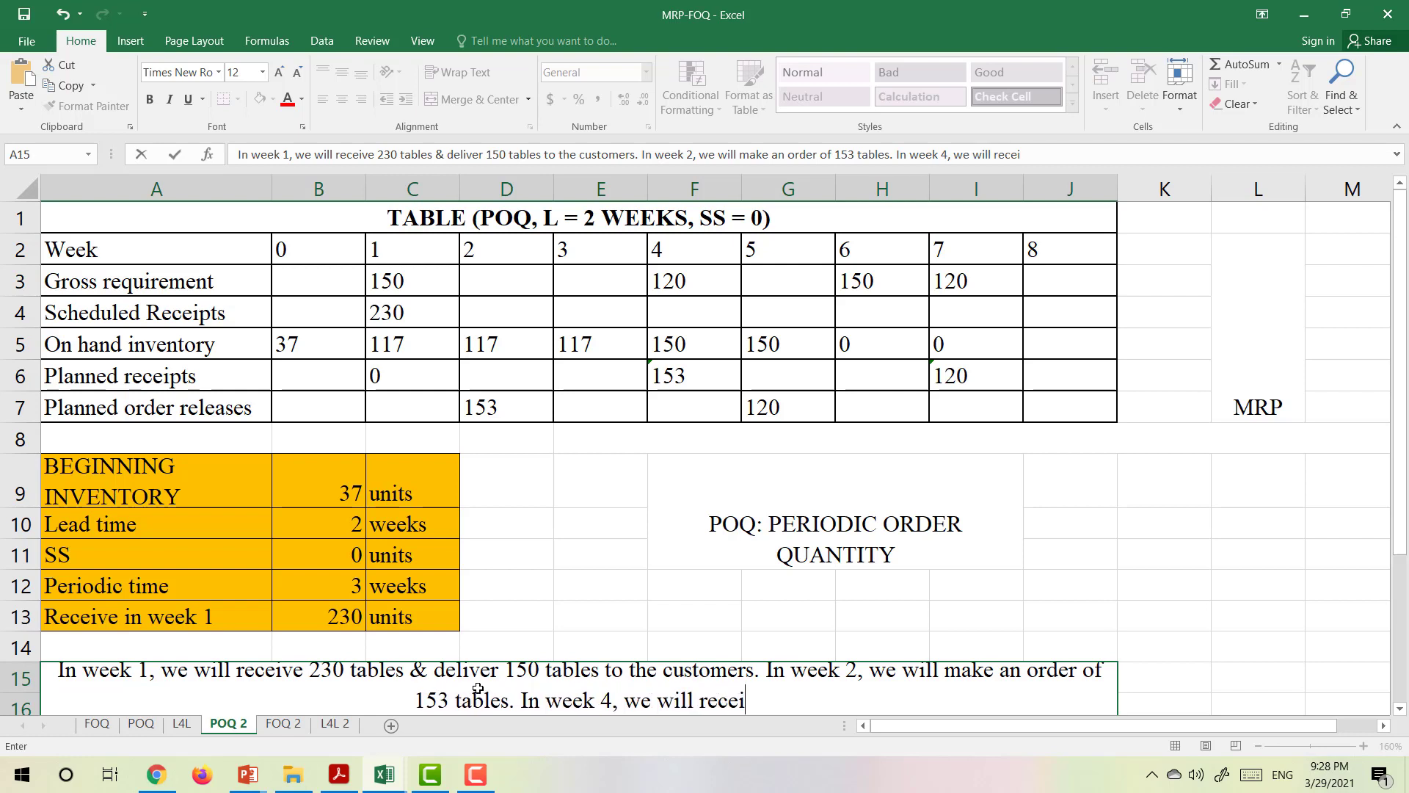
text( 153 table)
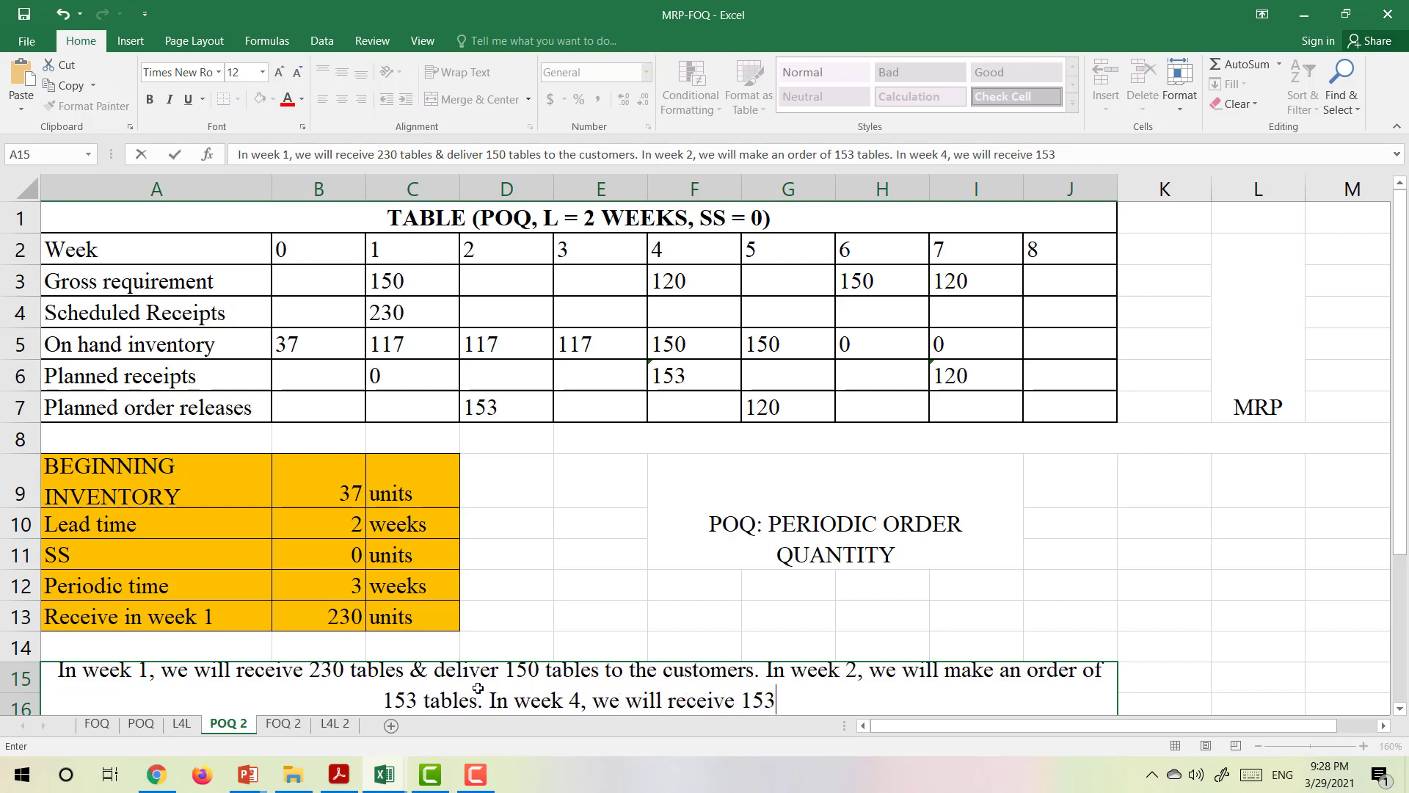
text(s)
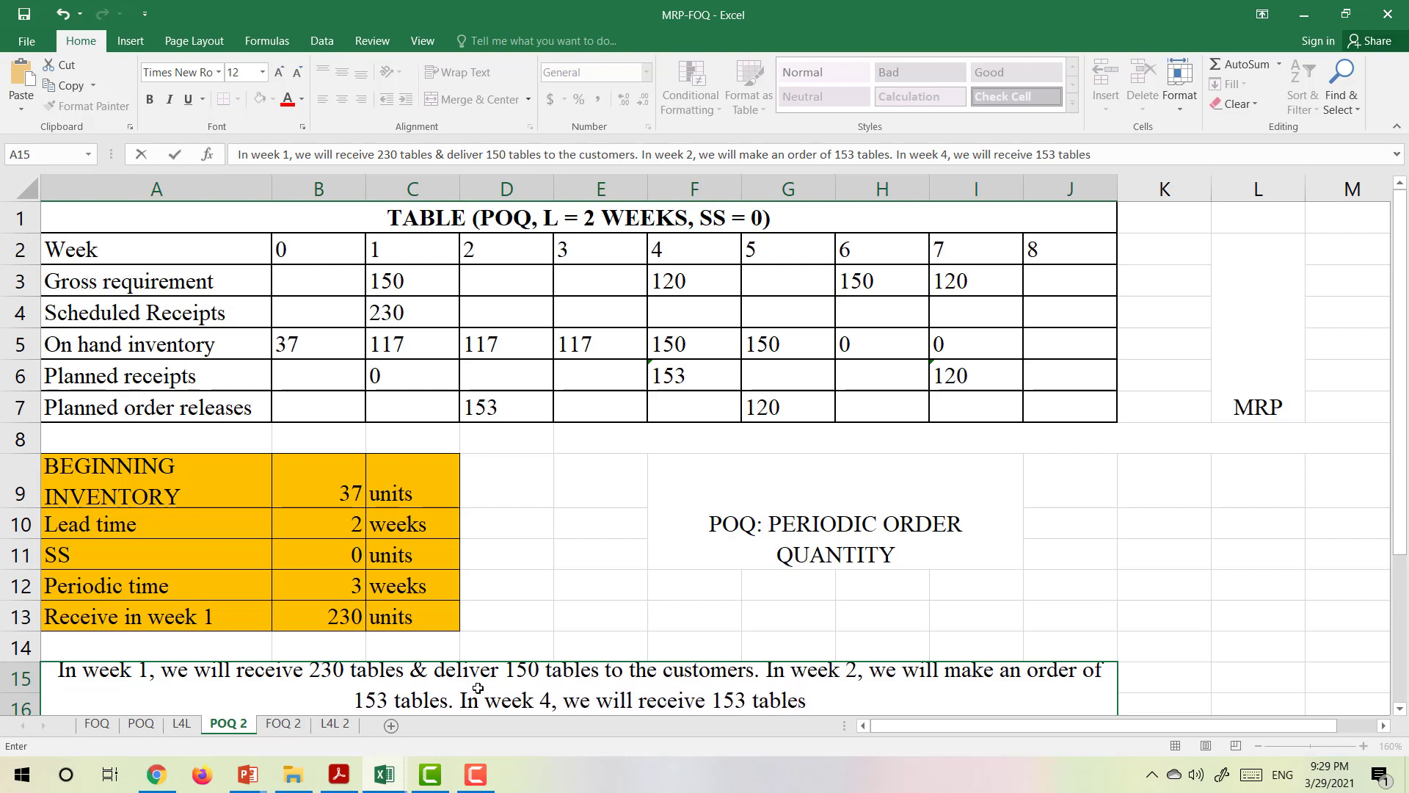
text( & deliver)
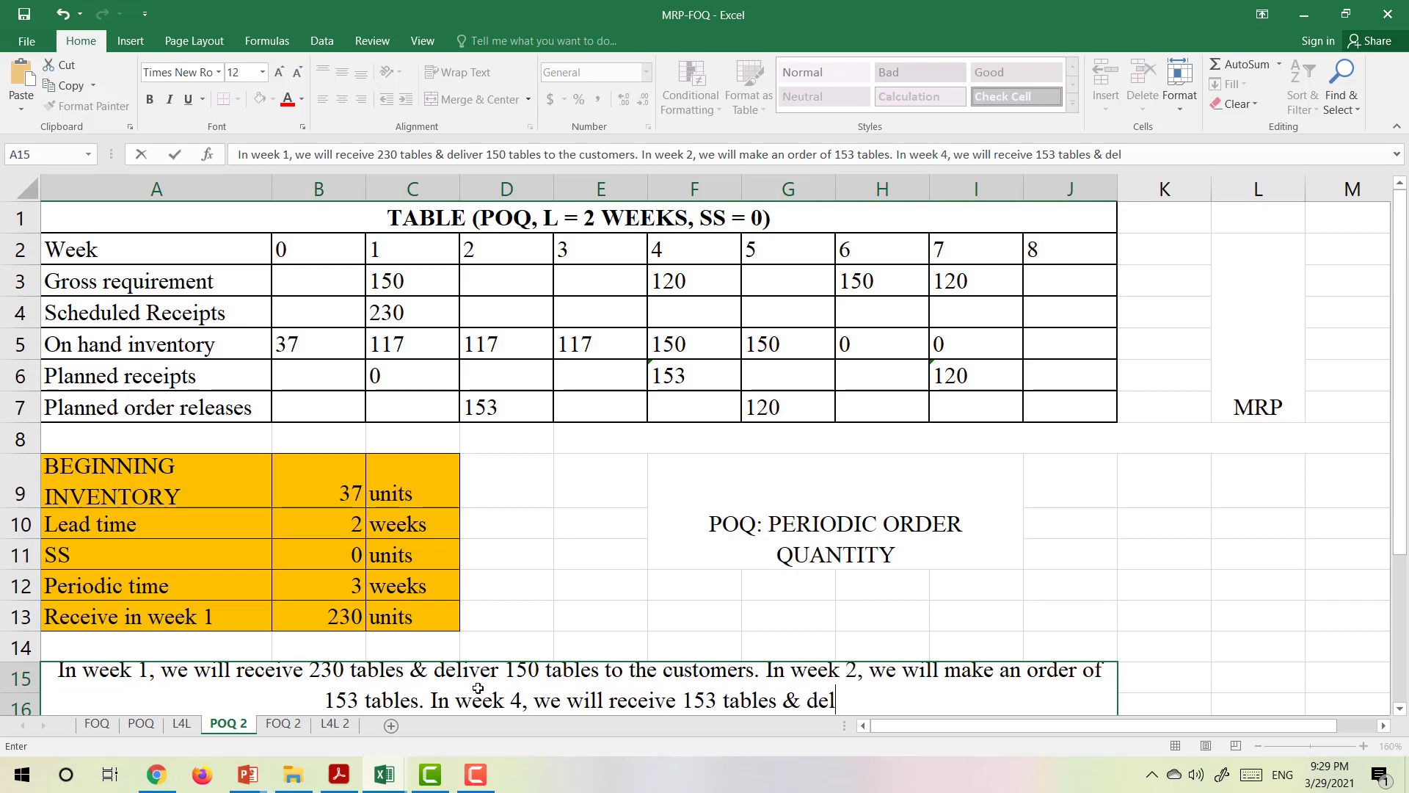
text( 120 t)
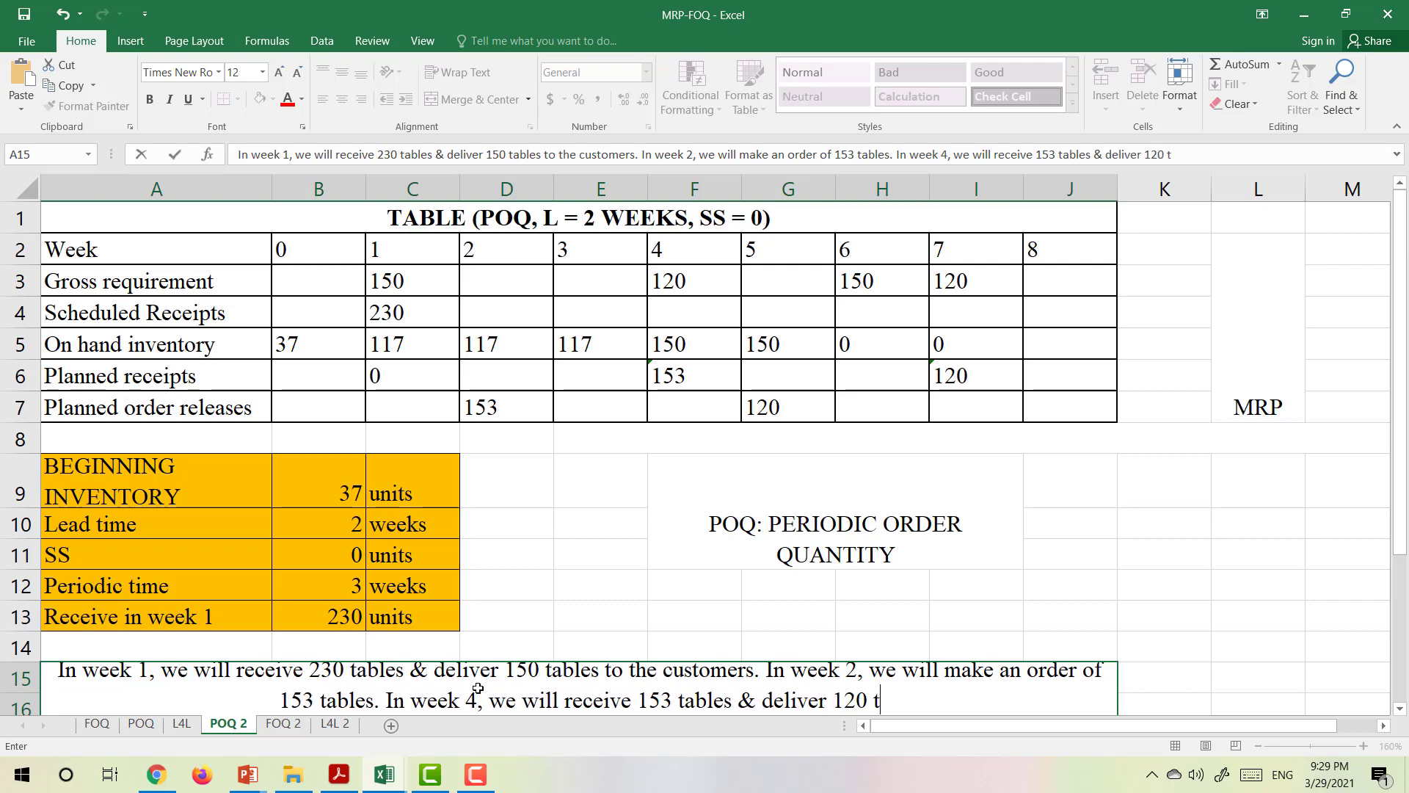
text(ables to the cus)
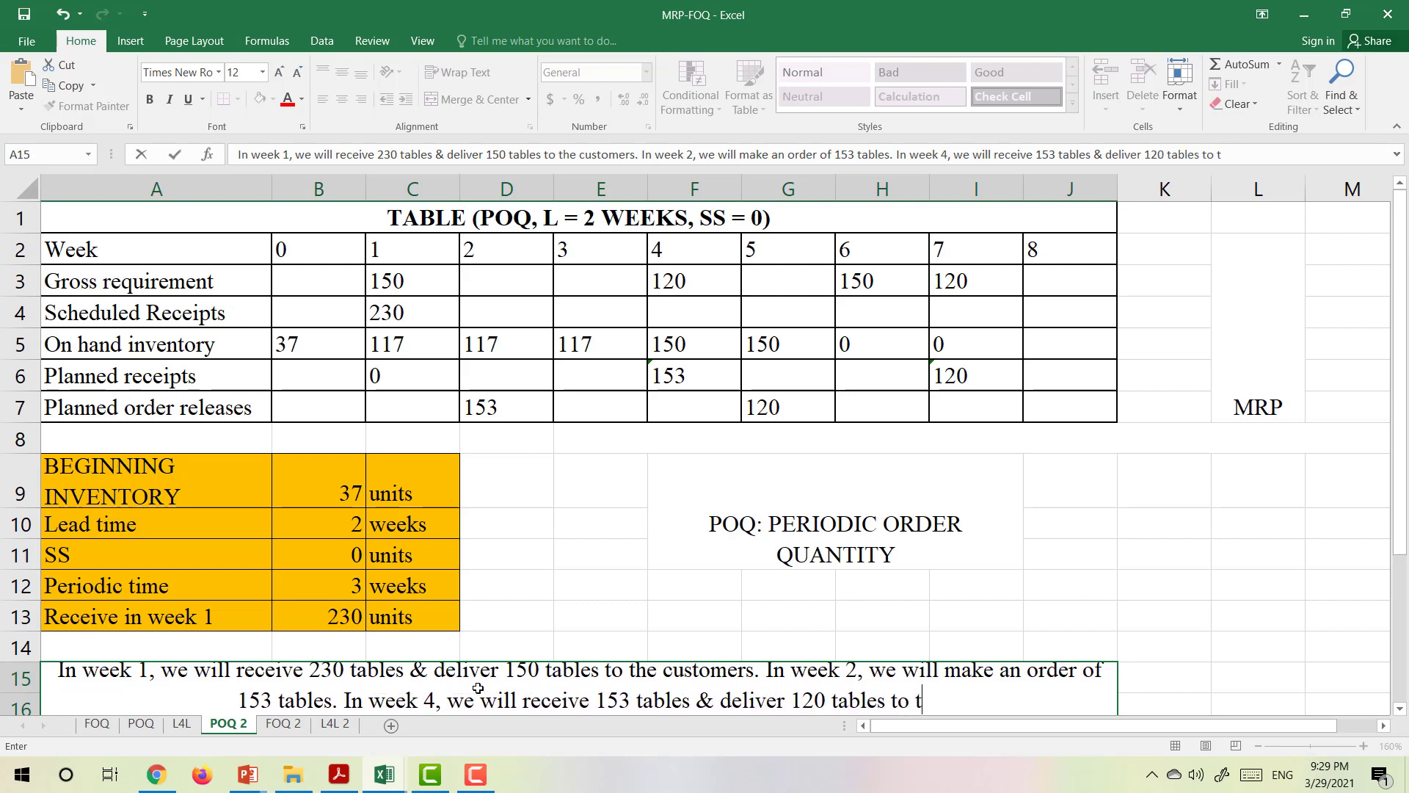
text(tomers)
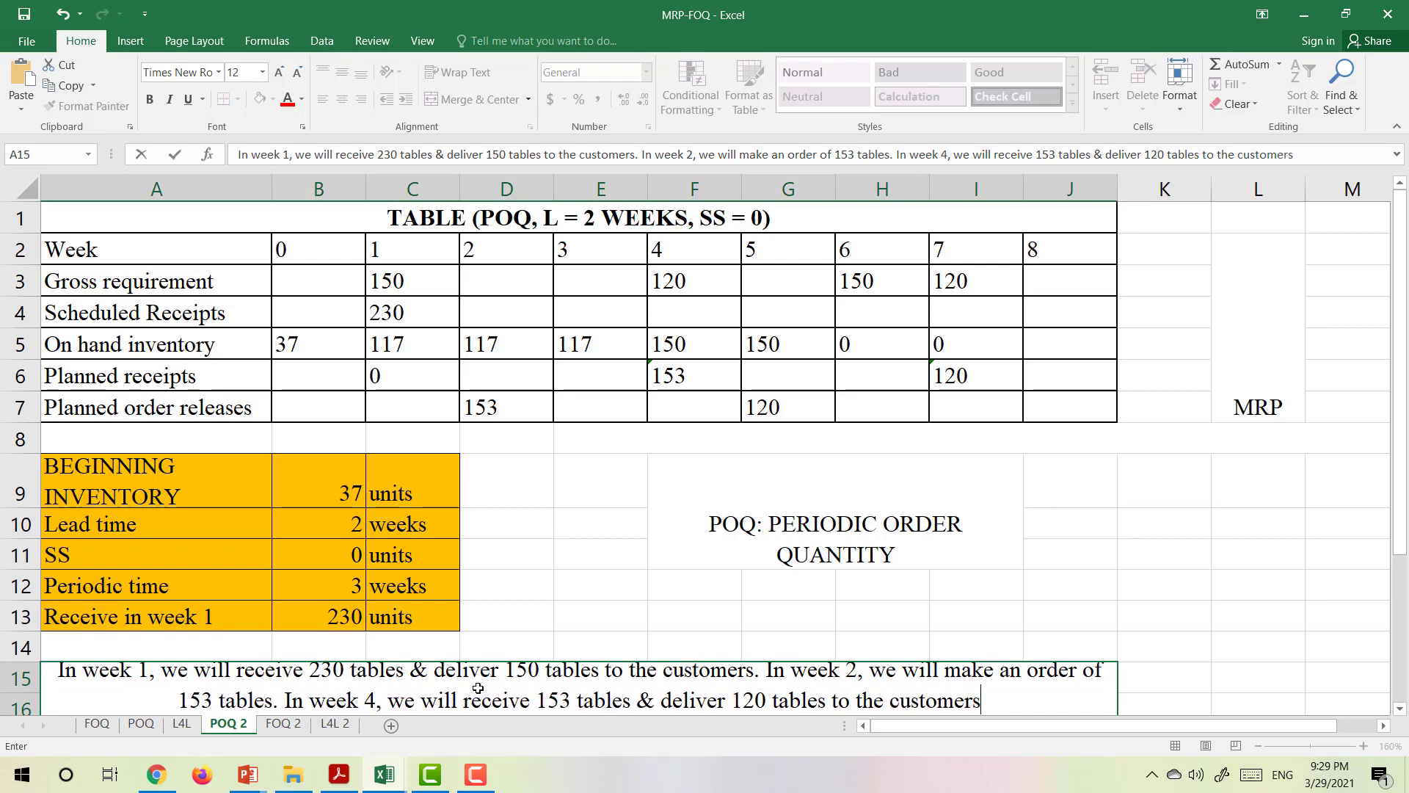
text(. )
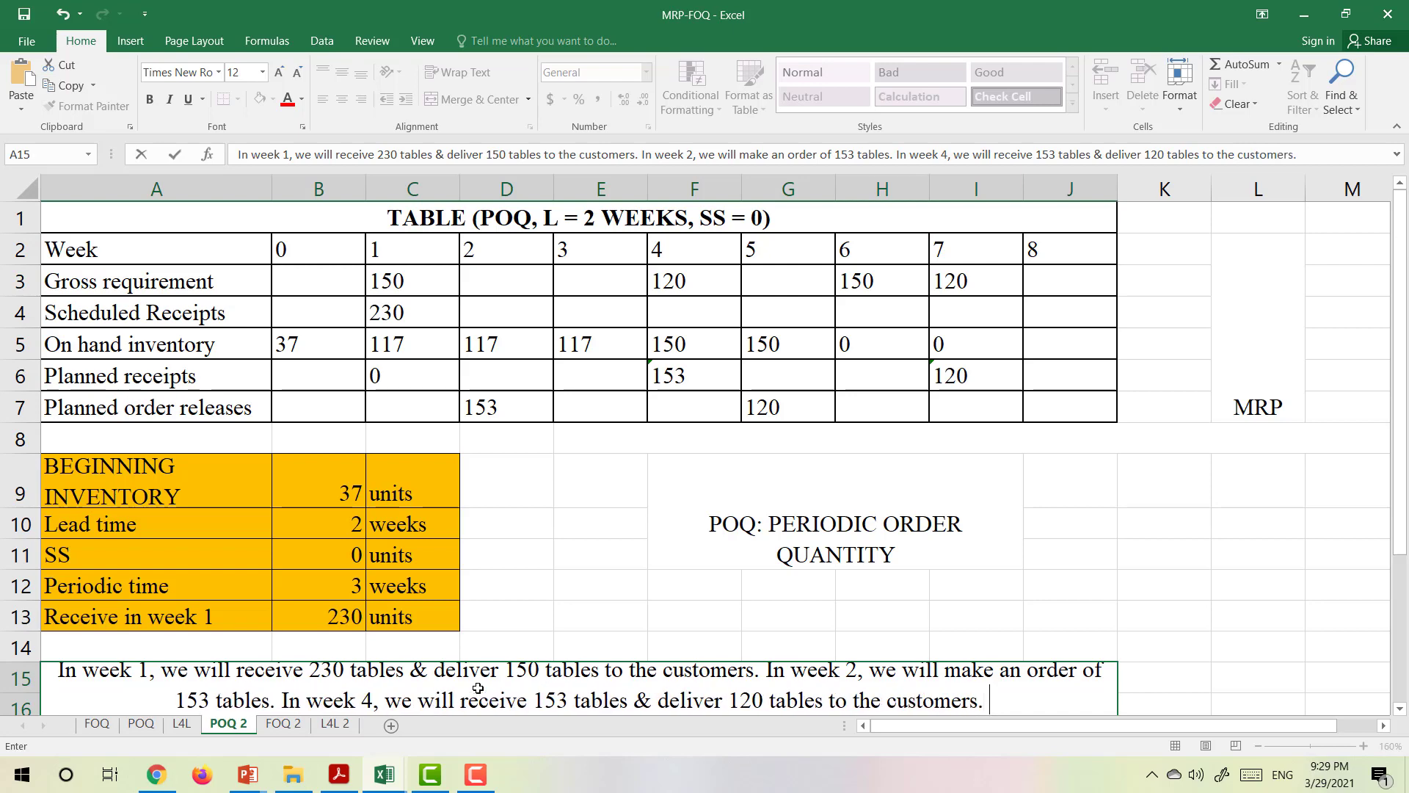
Continue the note with "In week 5, we will make an order of 120 tables".
text(In week)
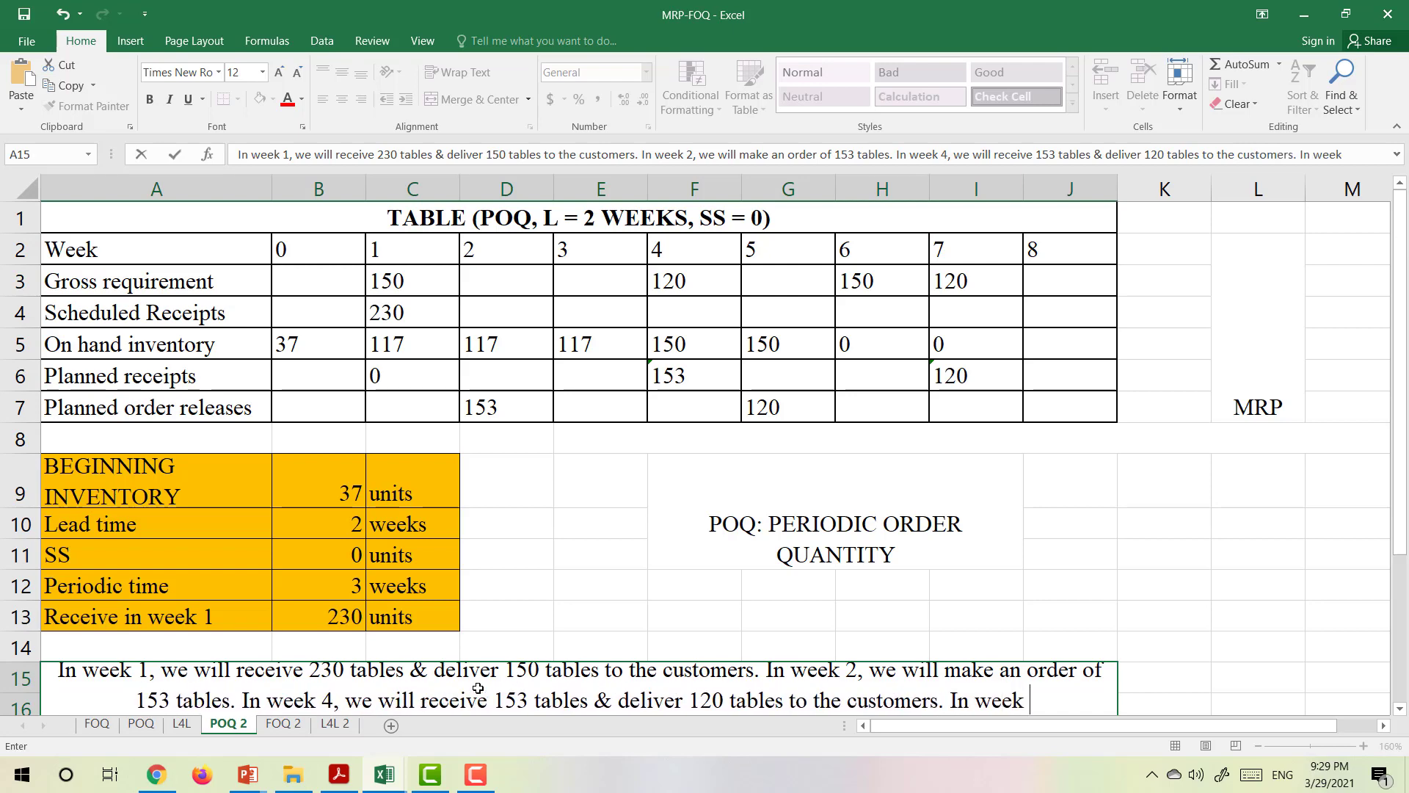
text( 5, )
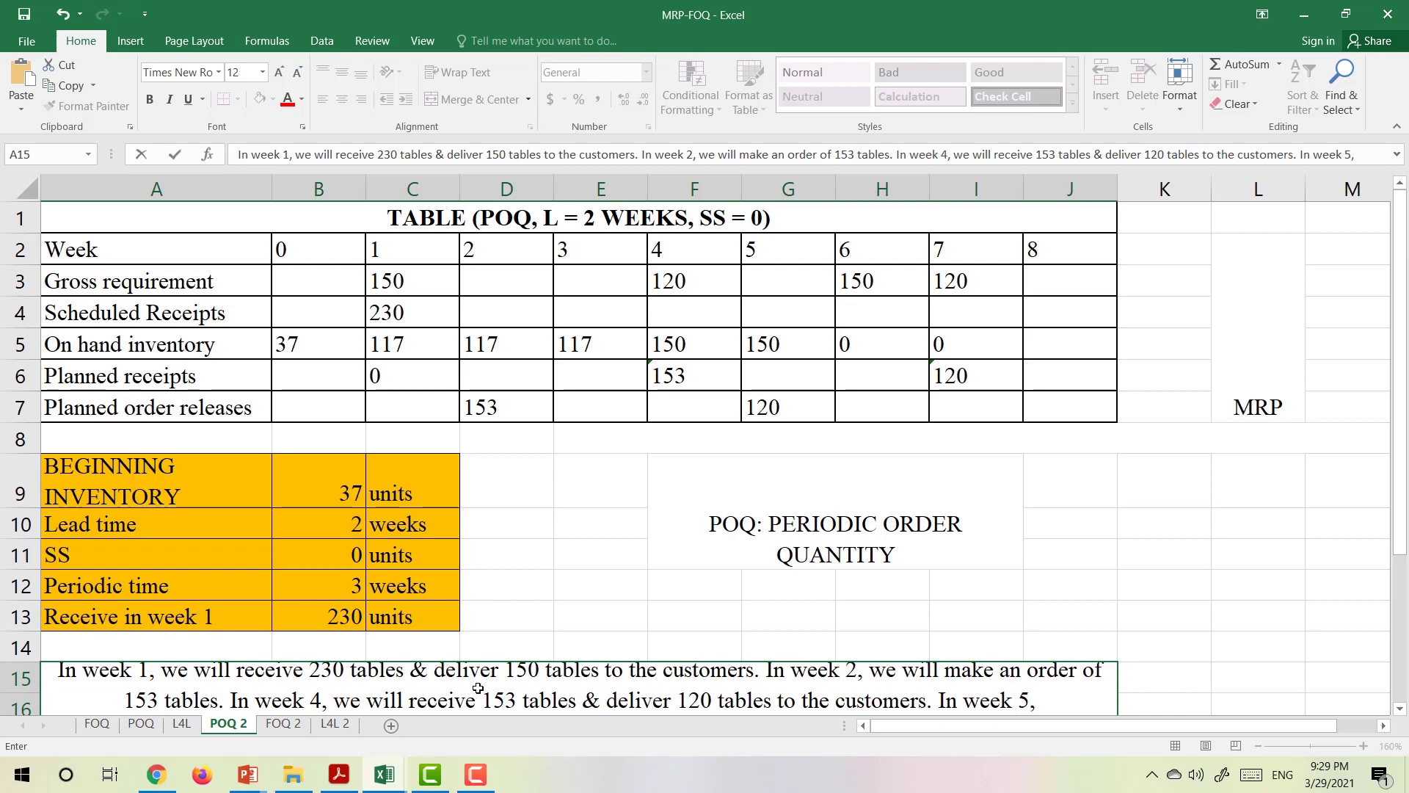
text(we will make )
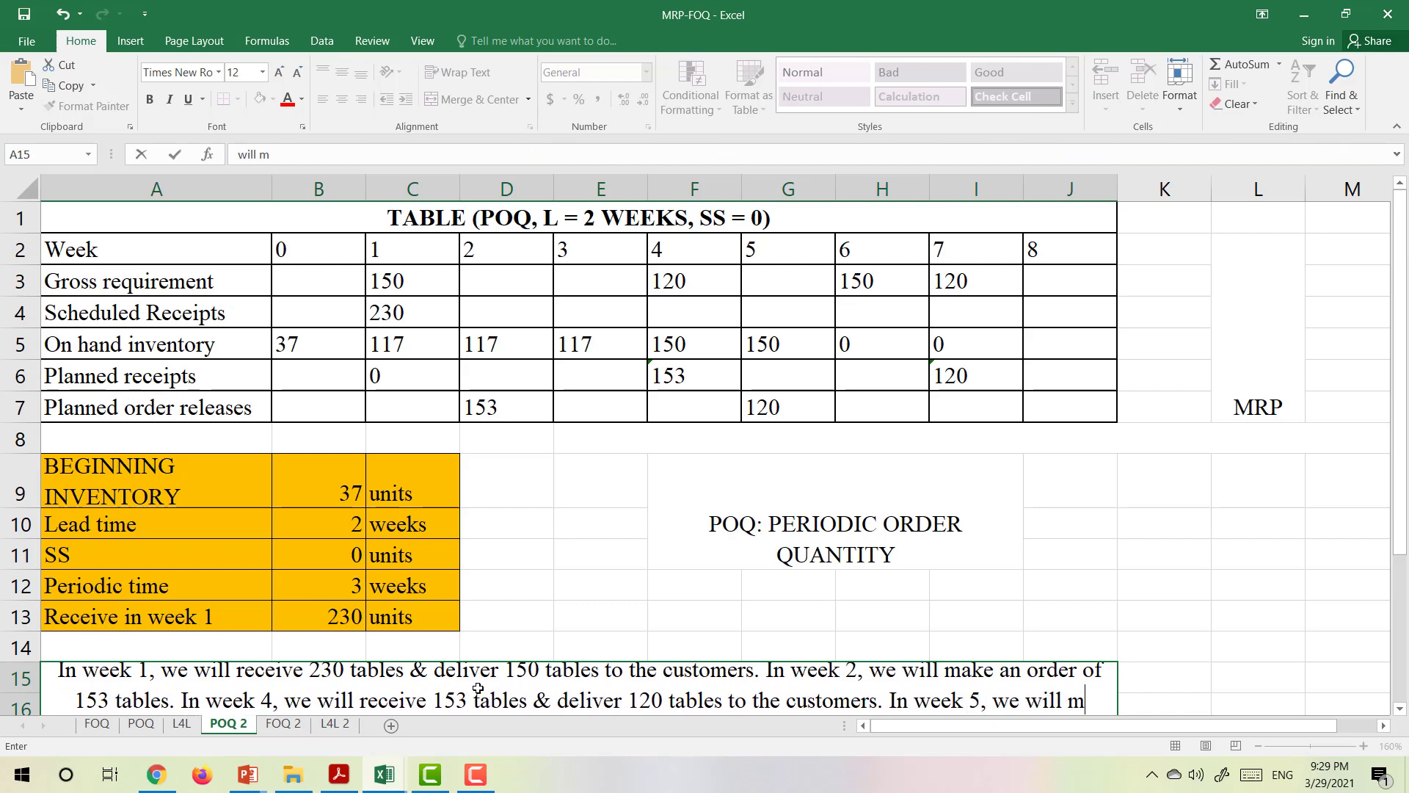
text(asn o)
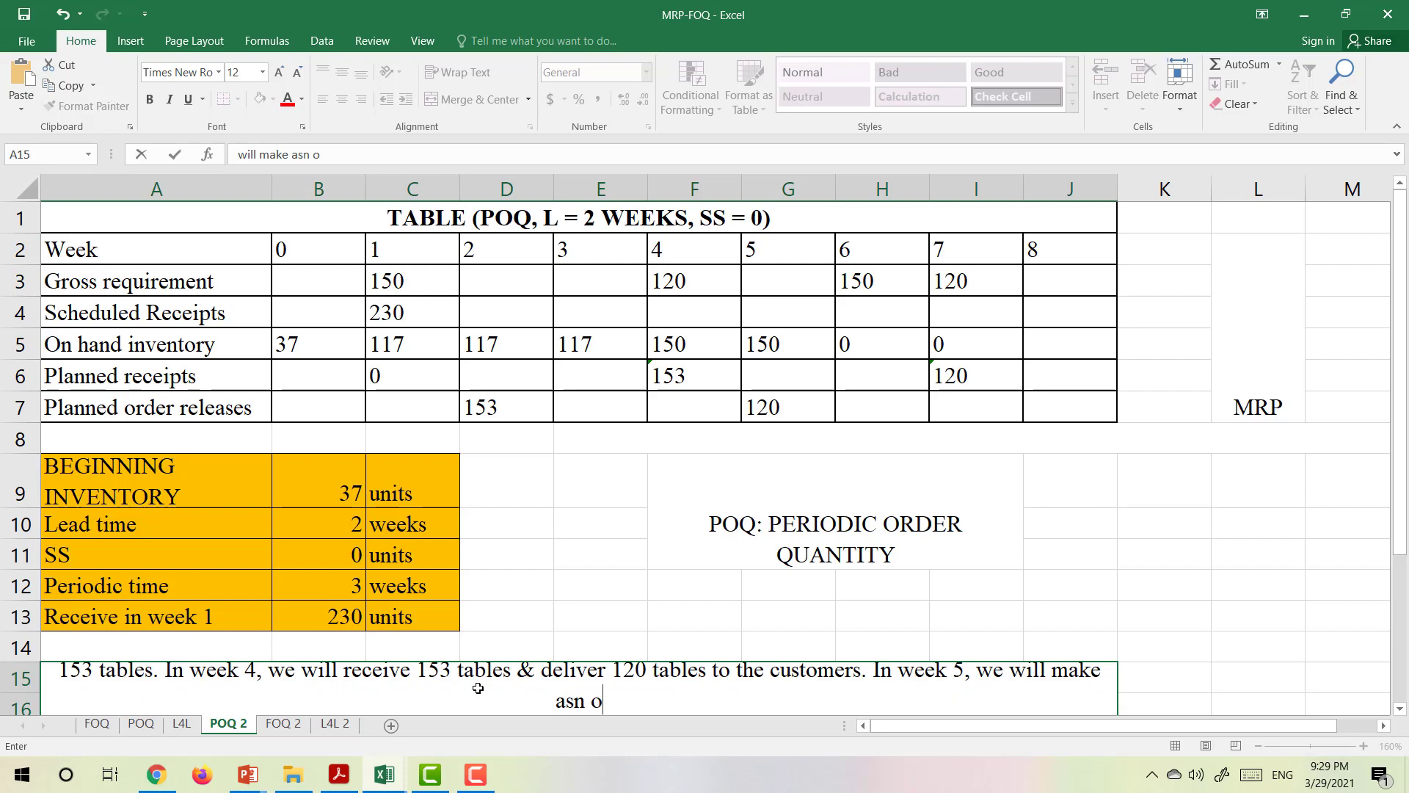
key(BackSpace)
key(BackSpace)
key(BackSpace)
key(BackSpace)
text(n o)
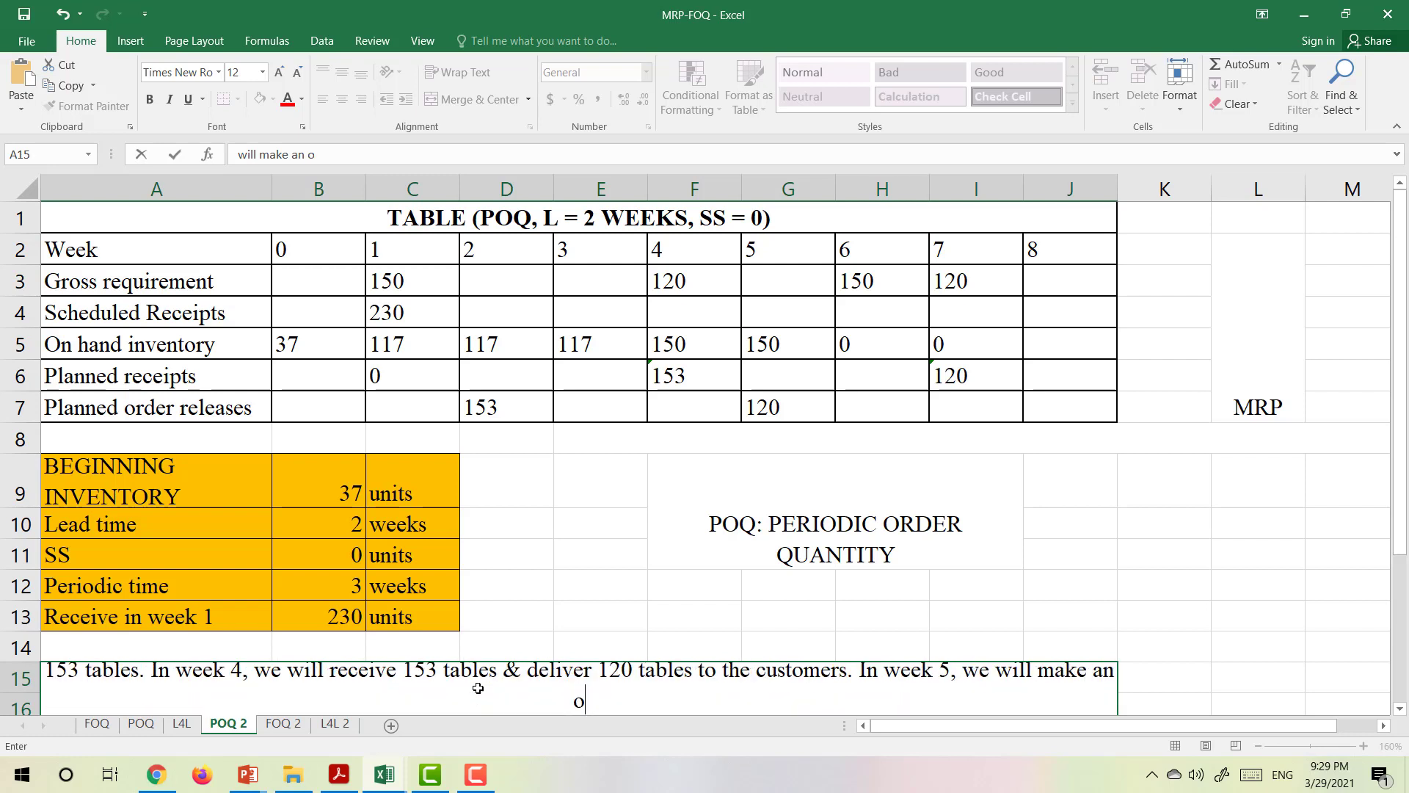
text(rder of 120 tables)
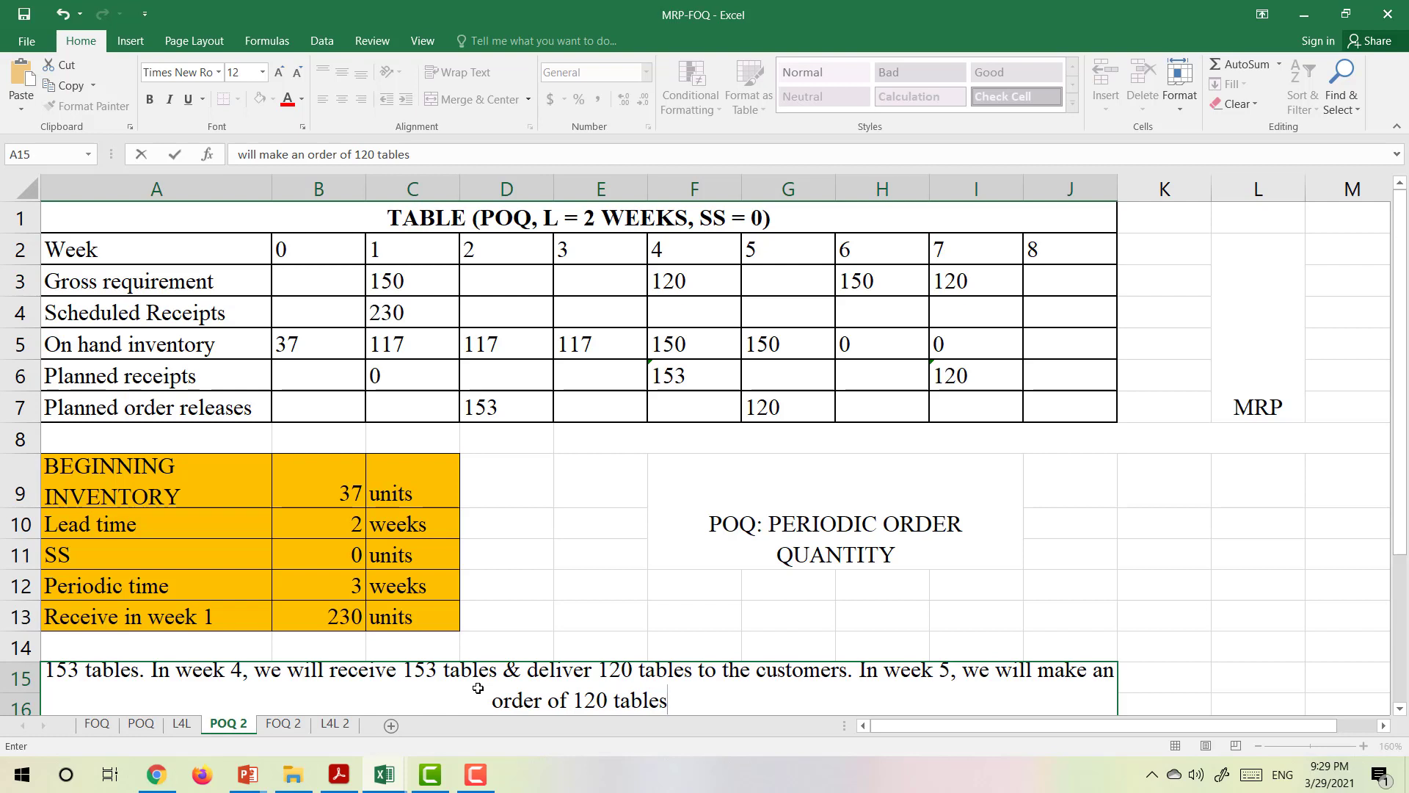
End the week 5 sentence with a period and add "In week 6, we will deliver 150 tables to the customers.".
text(. In )
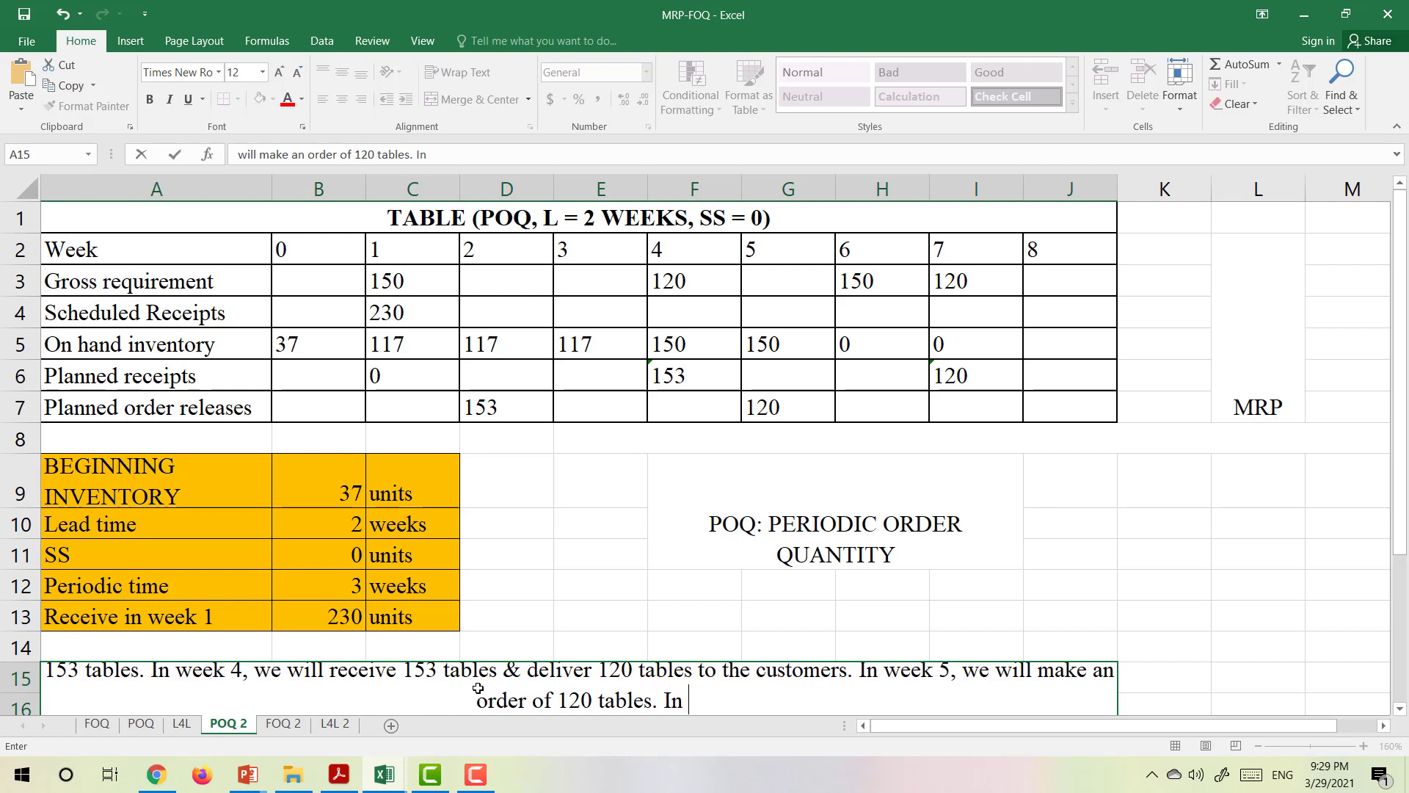
text(week 6)
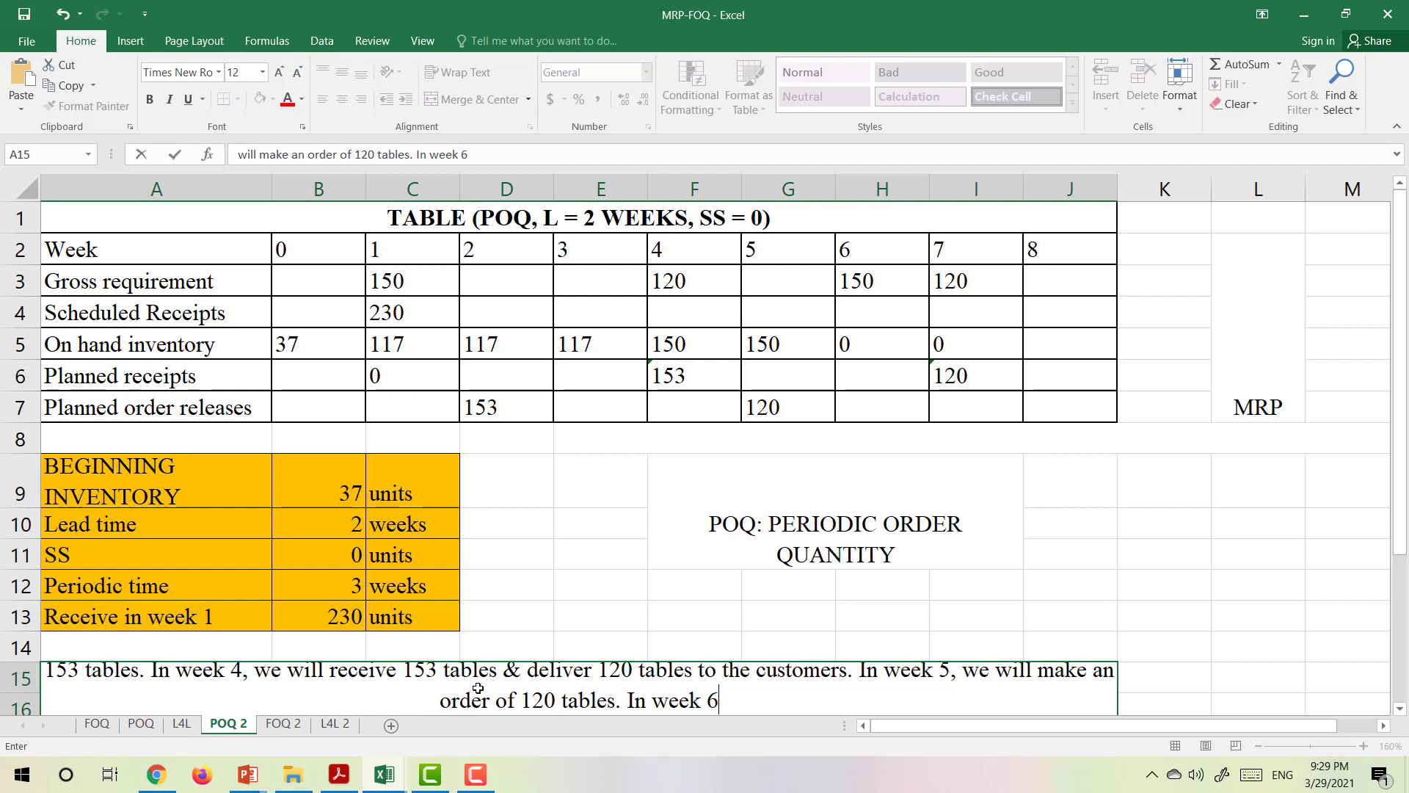
text(, we will)
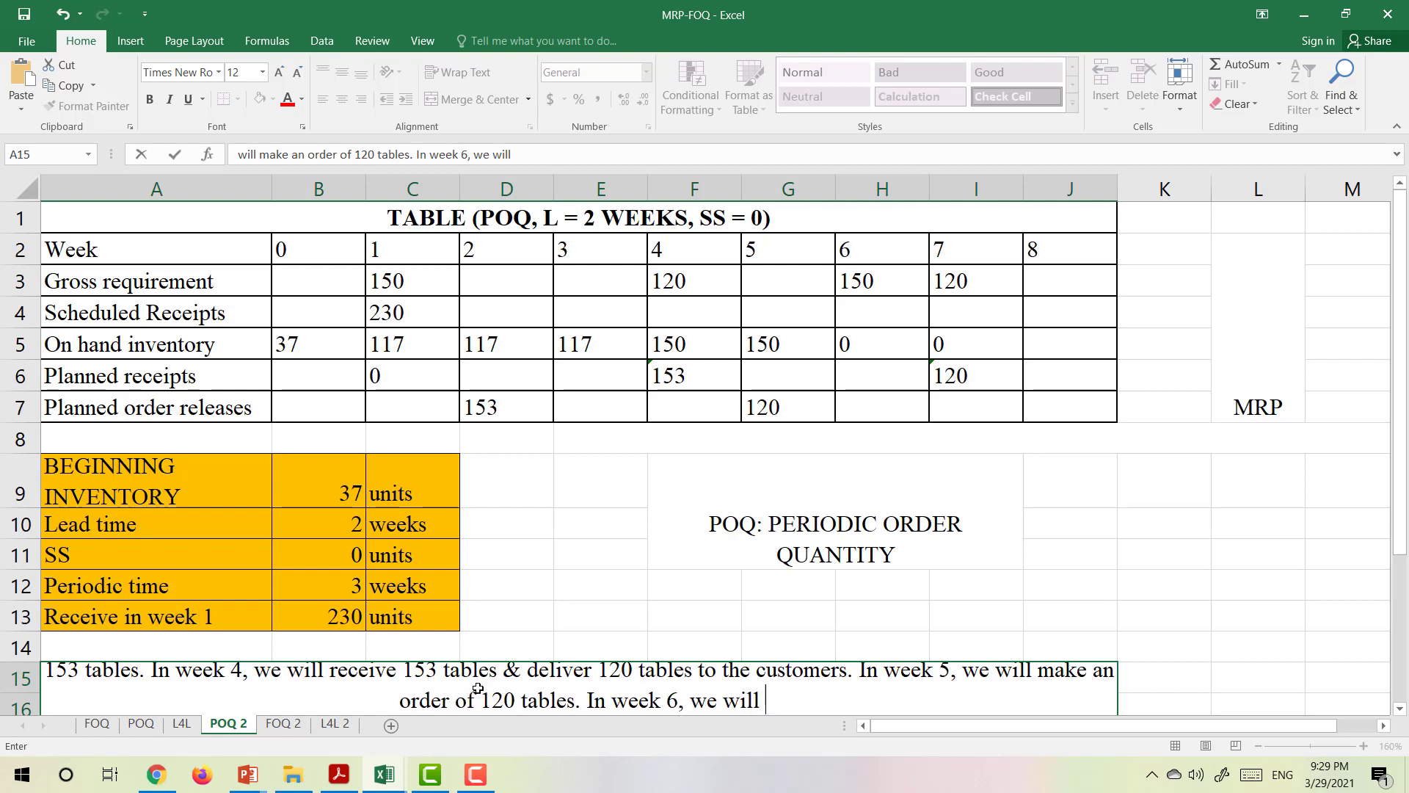
text( del)
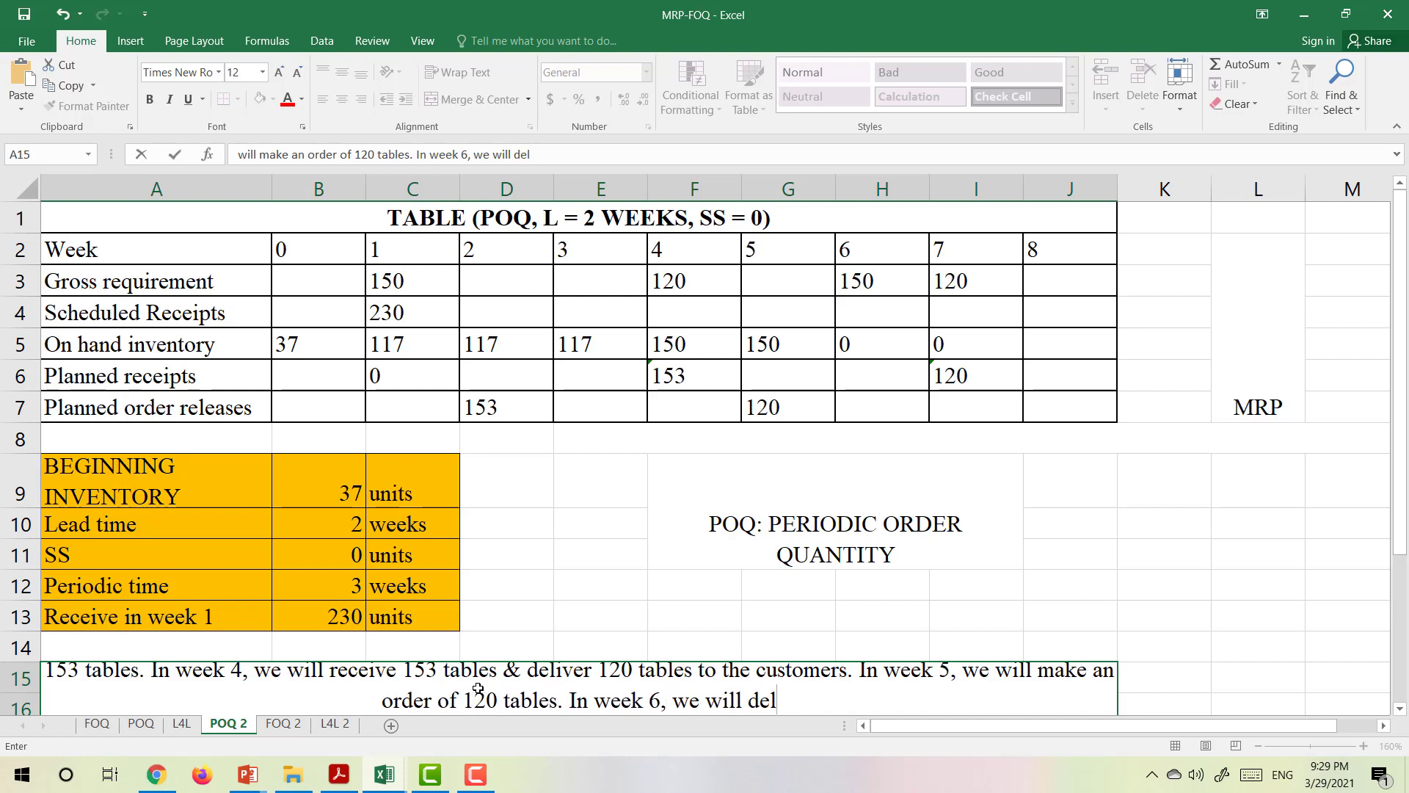
text(iver)
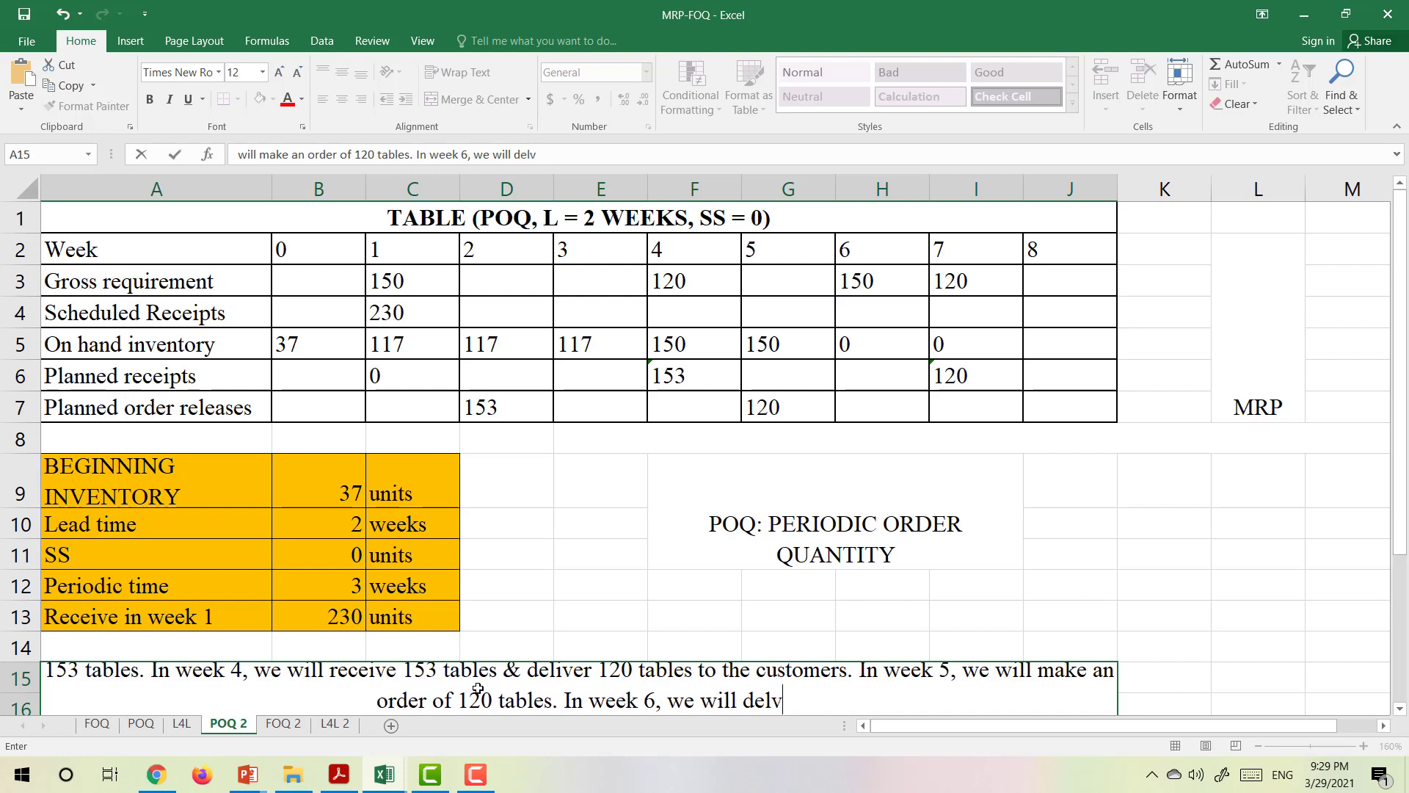
text( 15)
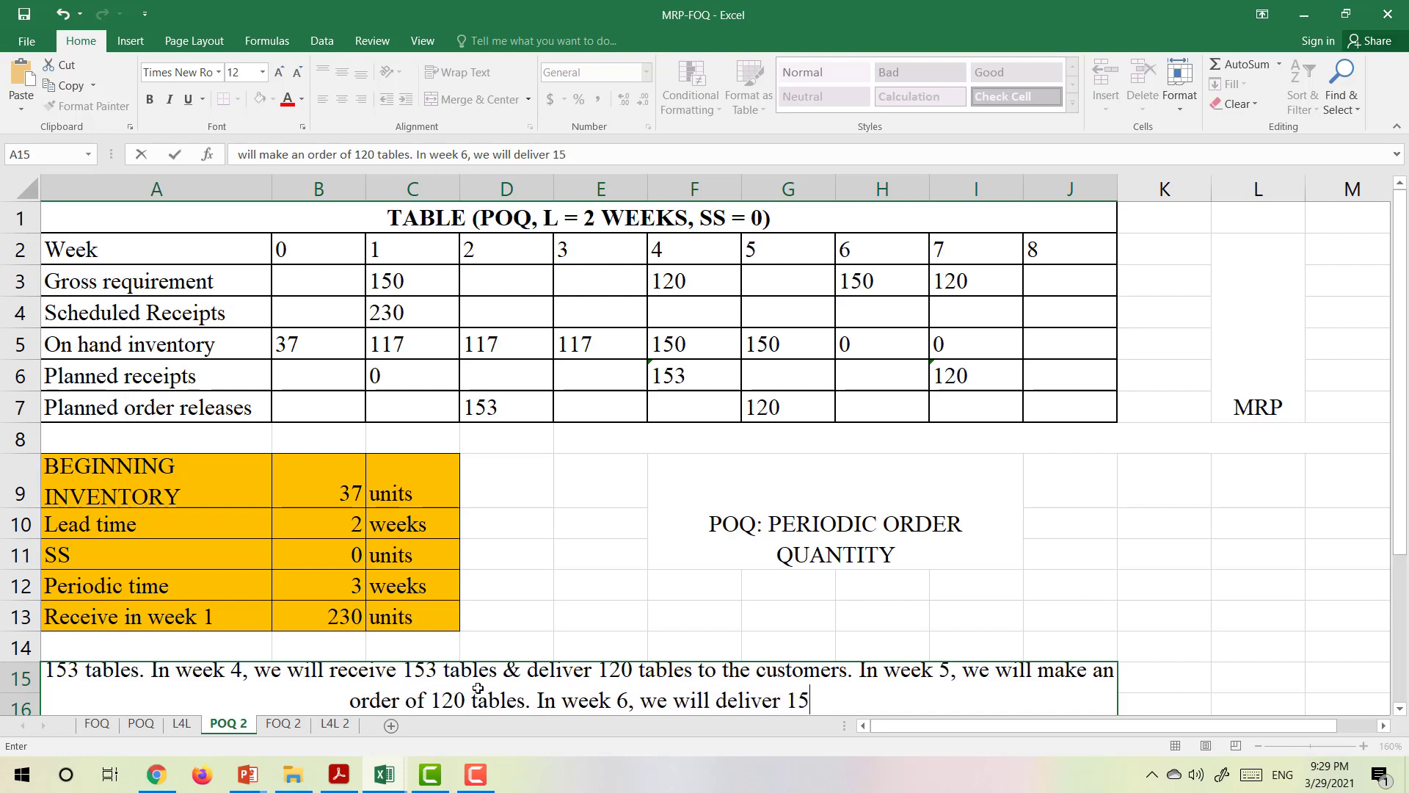
text(0 table)
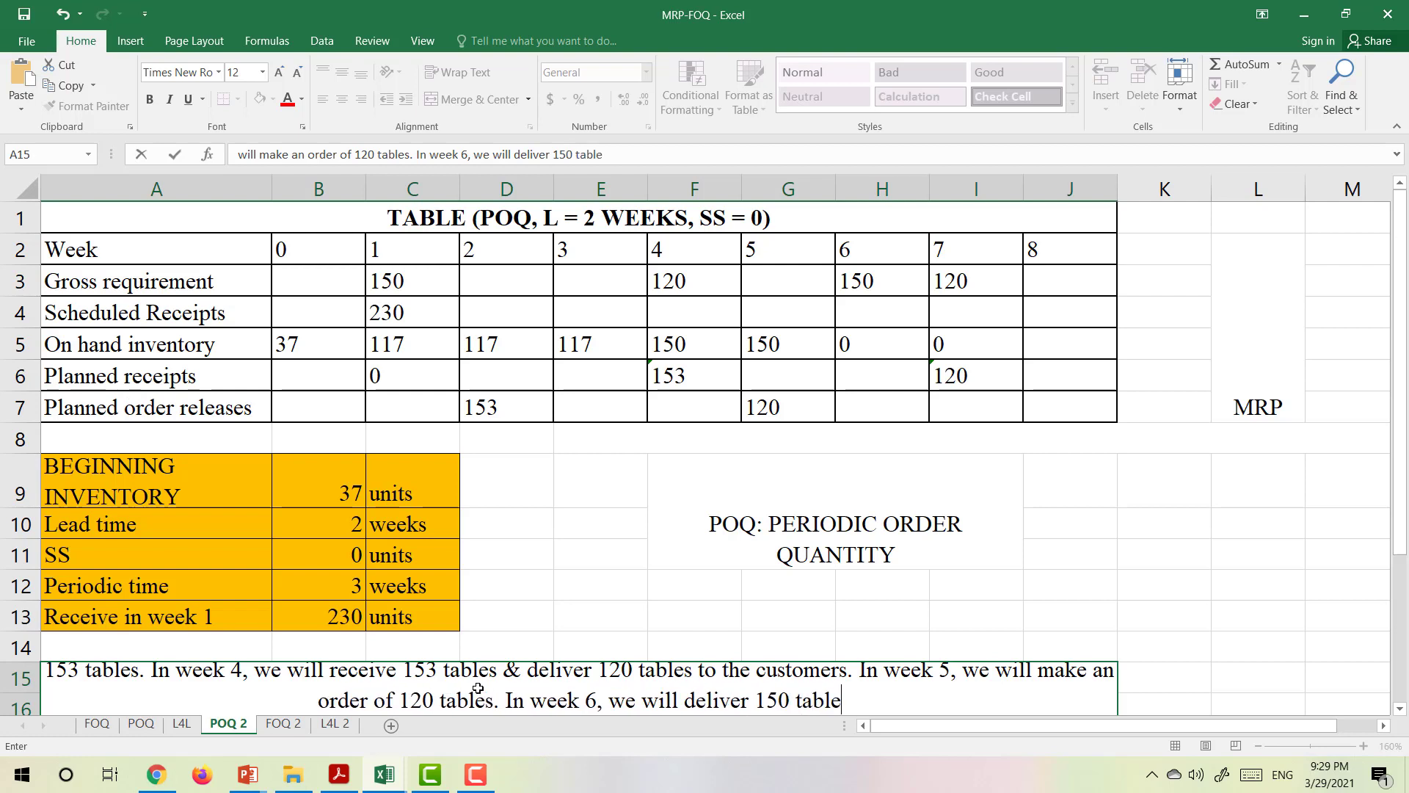
text(s to the cust)
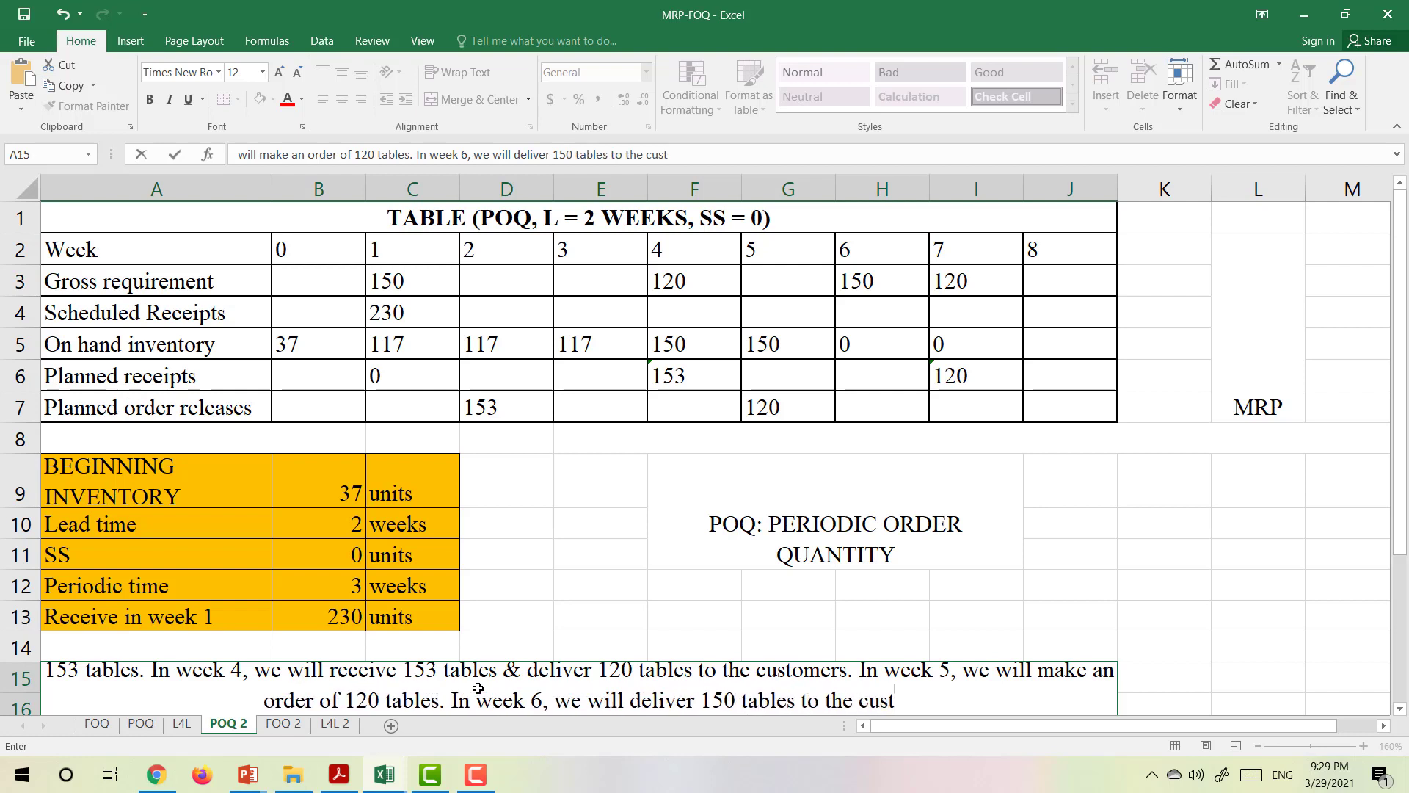
text(omers. I)
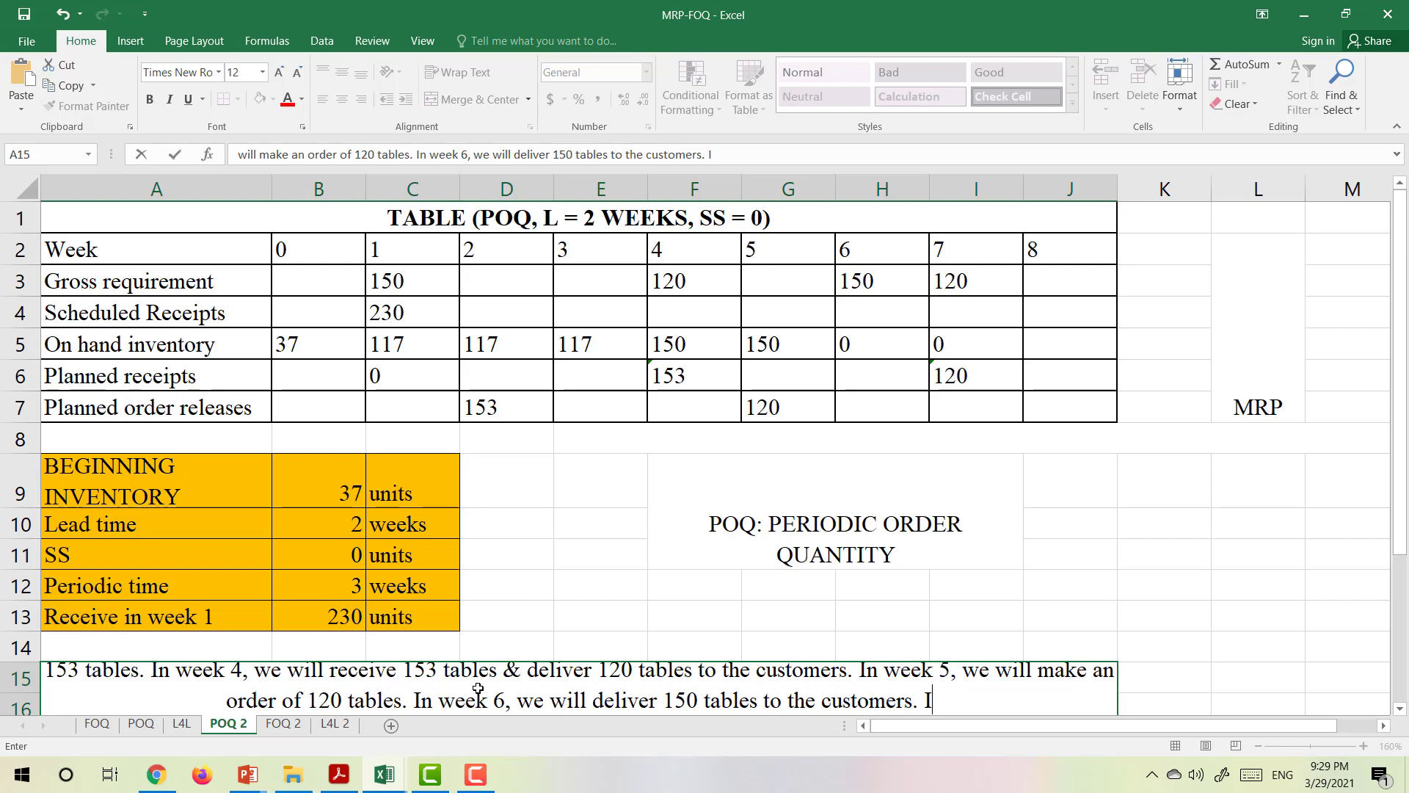
Finish the note with "In weel 7, we will receive 120 tables & deliver 120 tables to the customers." and commit the cell.
text(n weel 7)
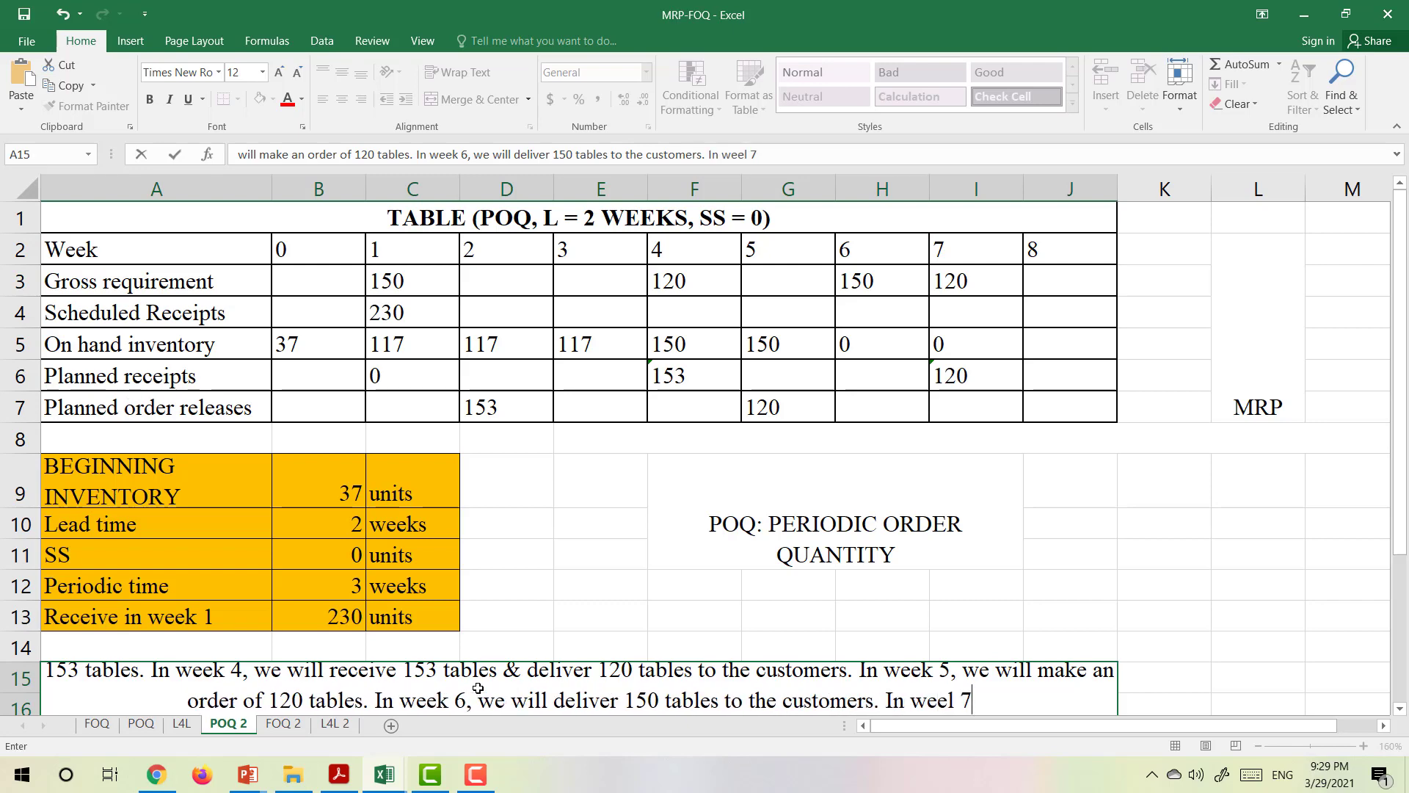
text(, we will )
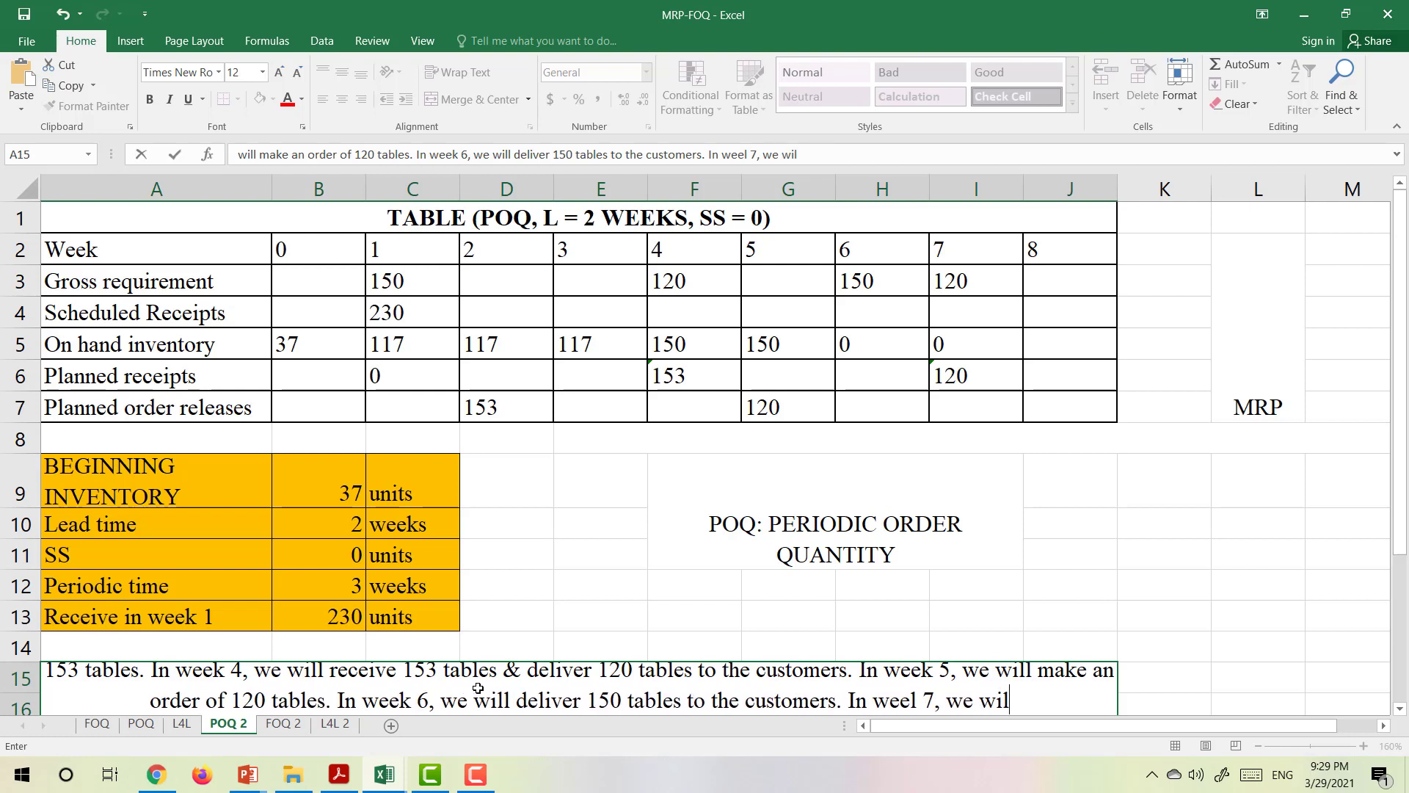
text(receive)
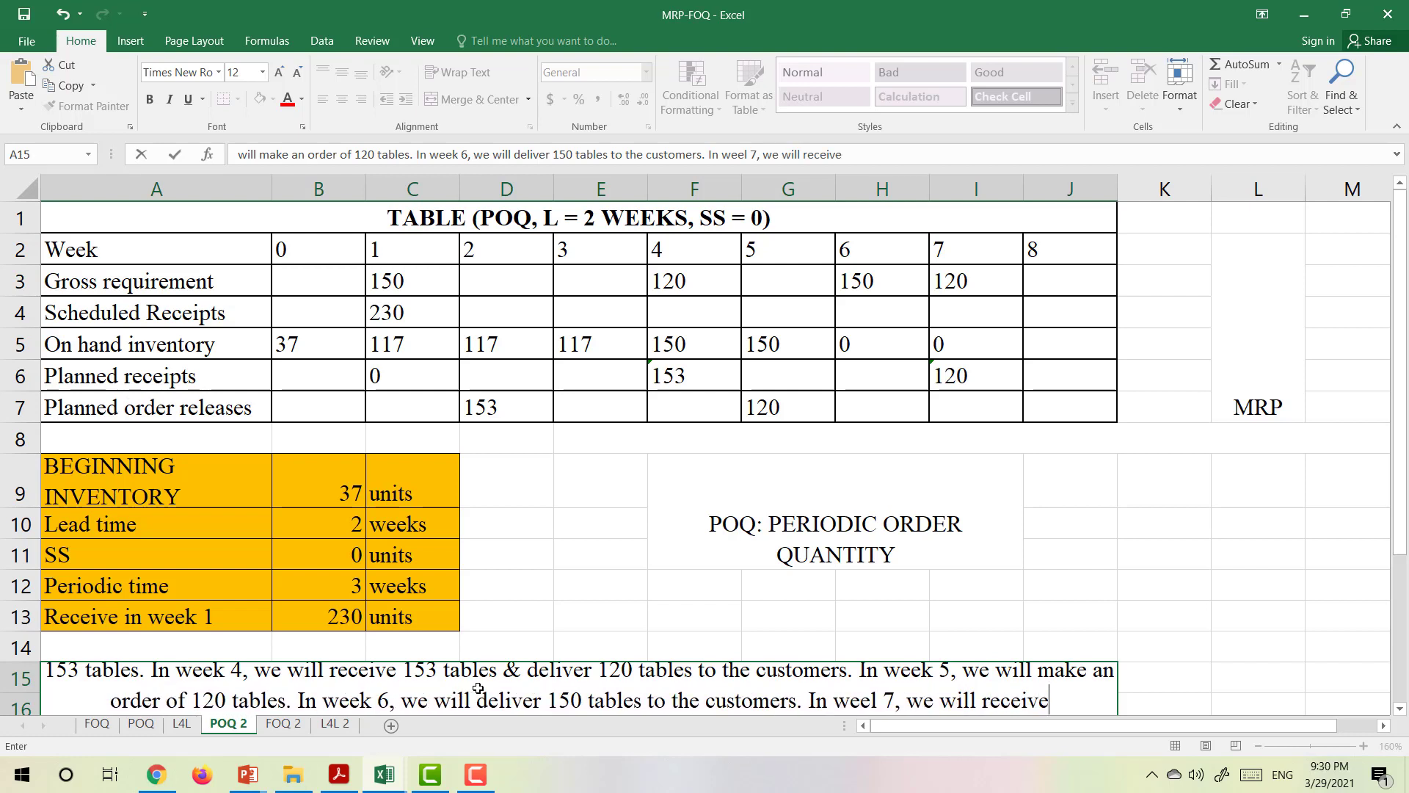
text( 120 table)
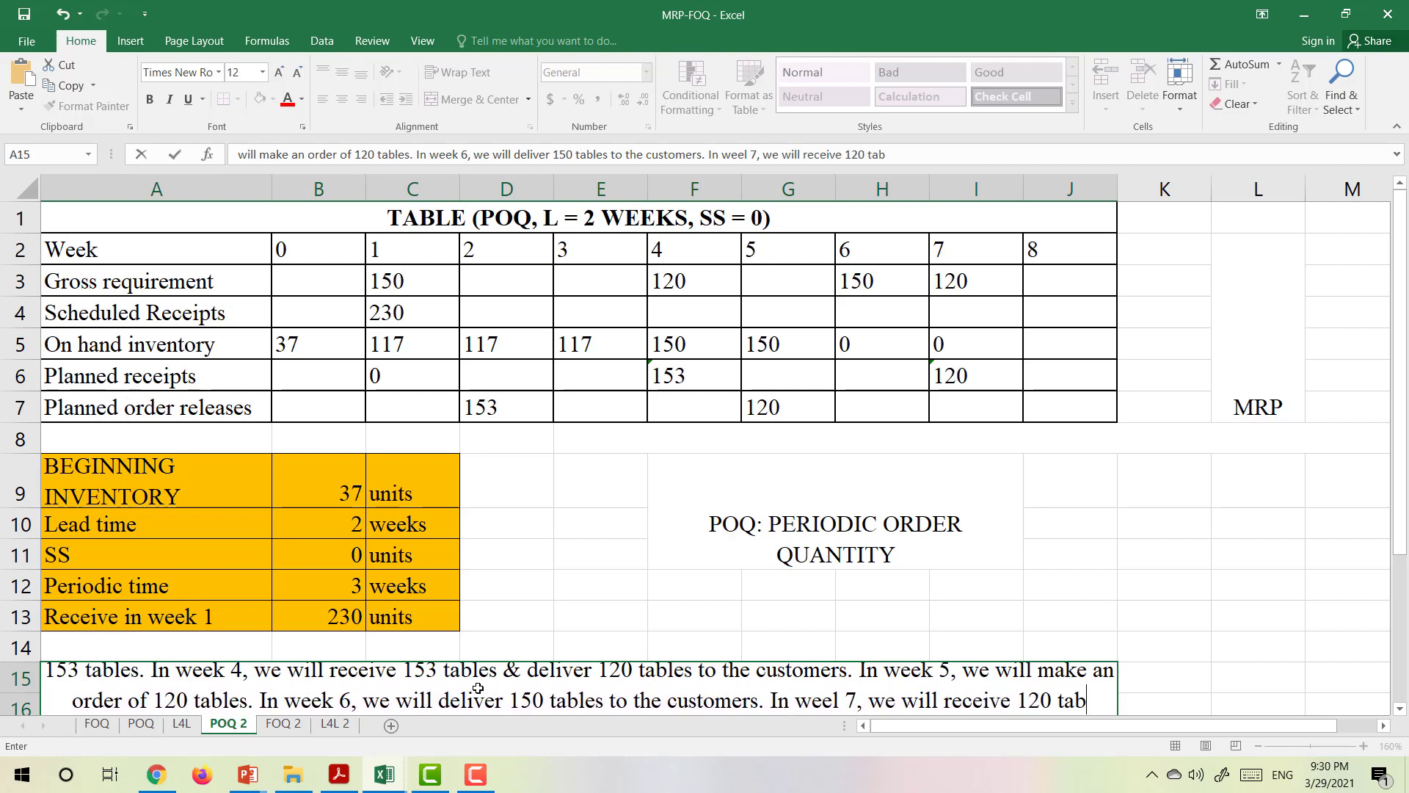
text(s)
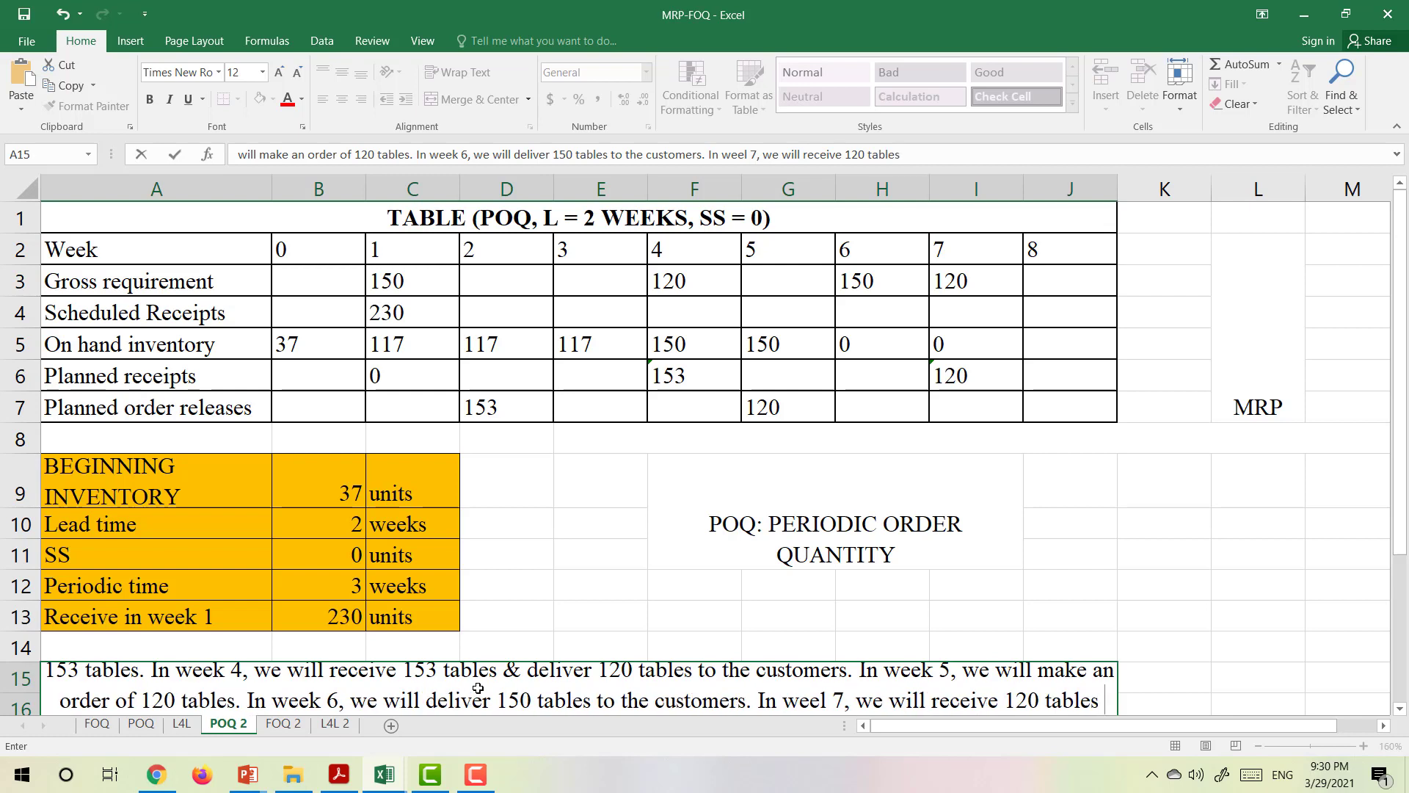
text( & deliver)
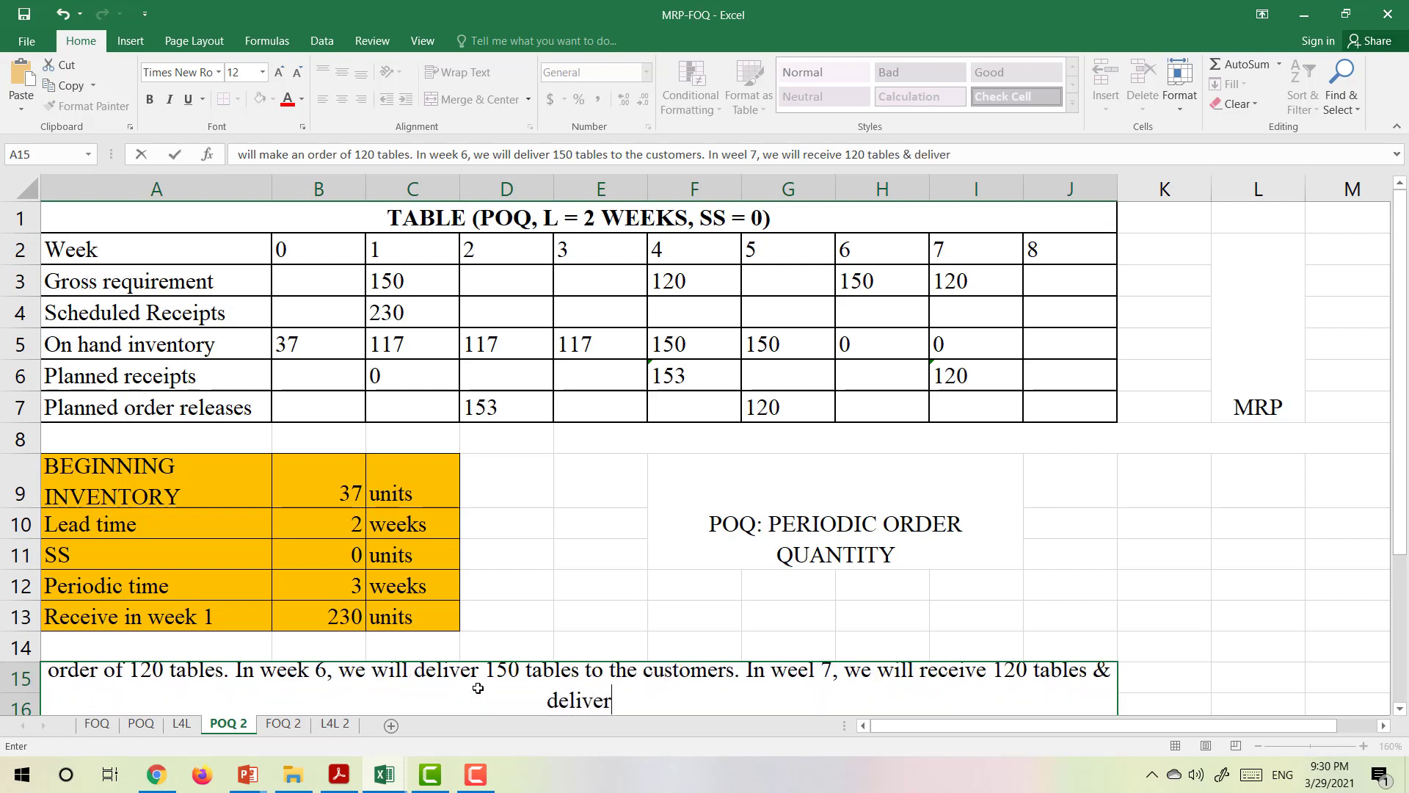
text( 120 tables)
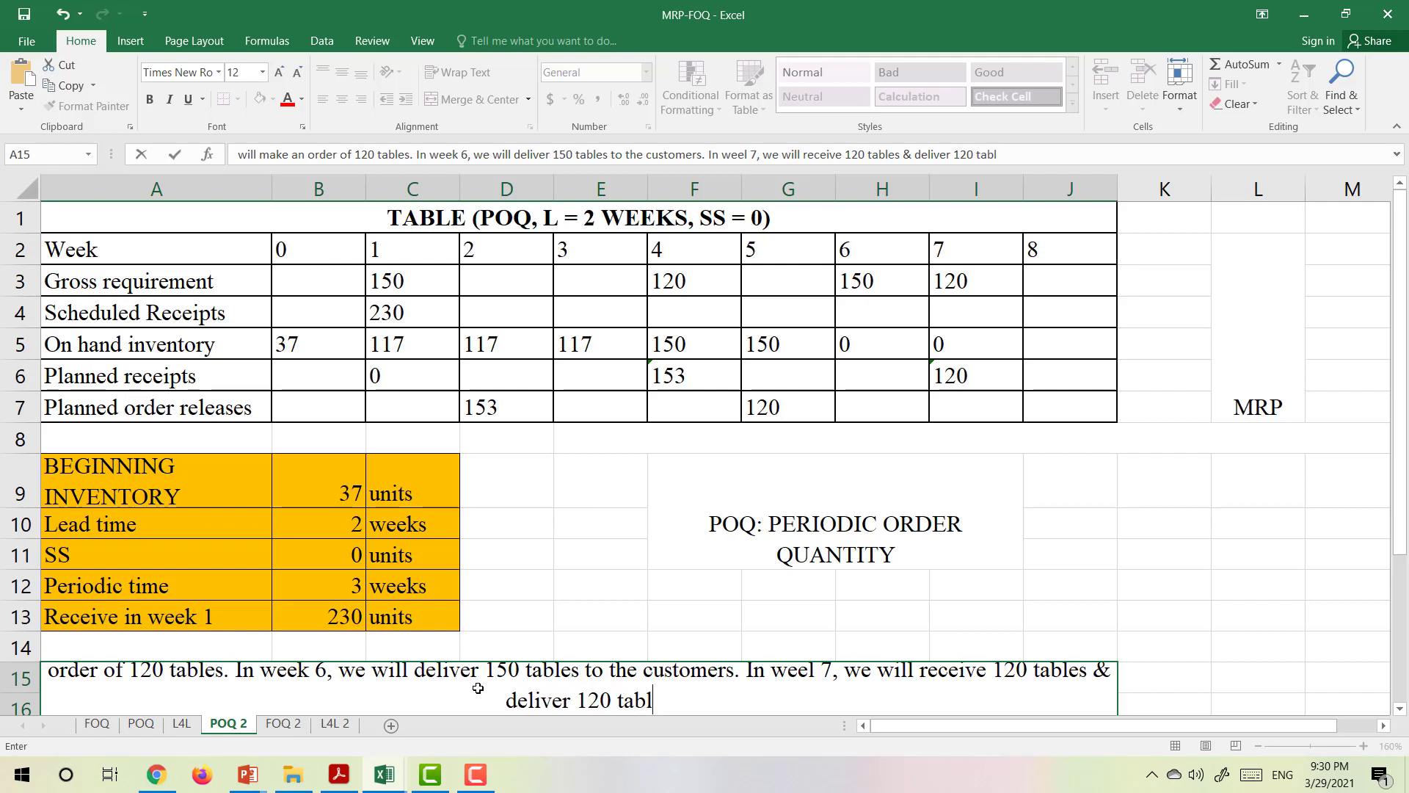
text( tp the u)
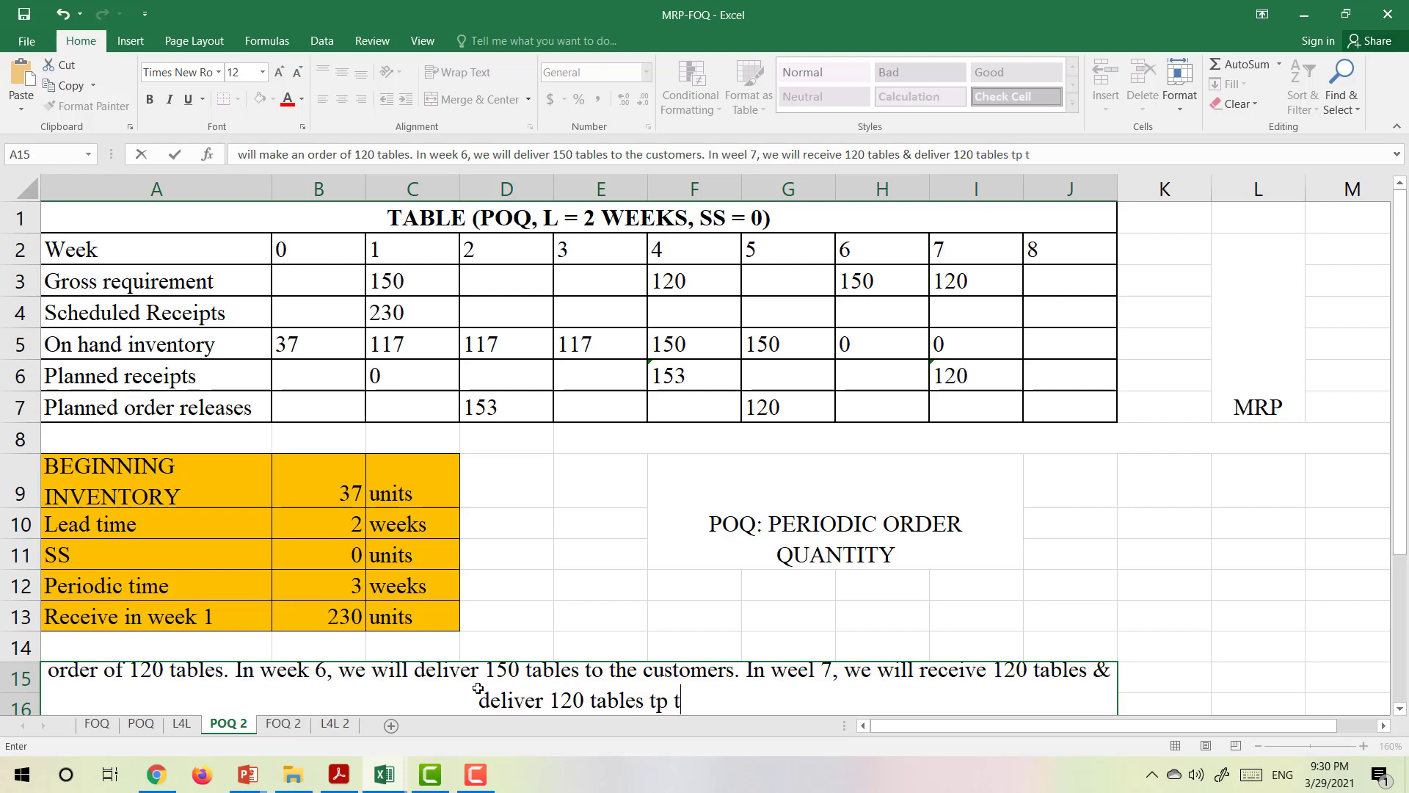
key(BackSpace)
key(BackSpace)
key(BackSpace)
key(BackSpace)
key(BackSpace)
key(BackSpace)
key(BackSpace)
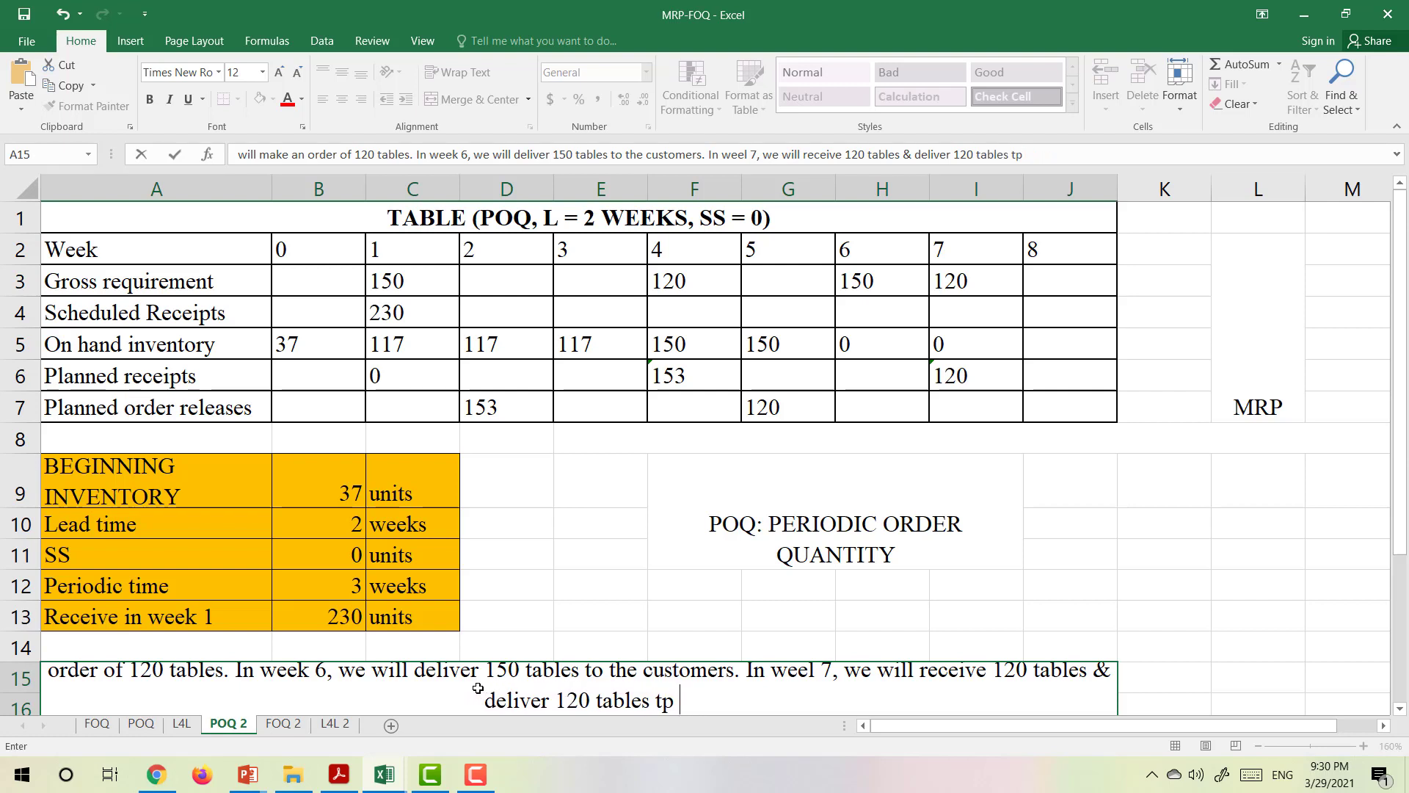
text(o the custi)
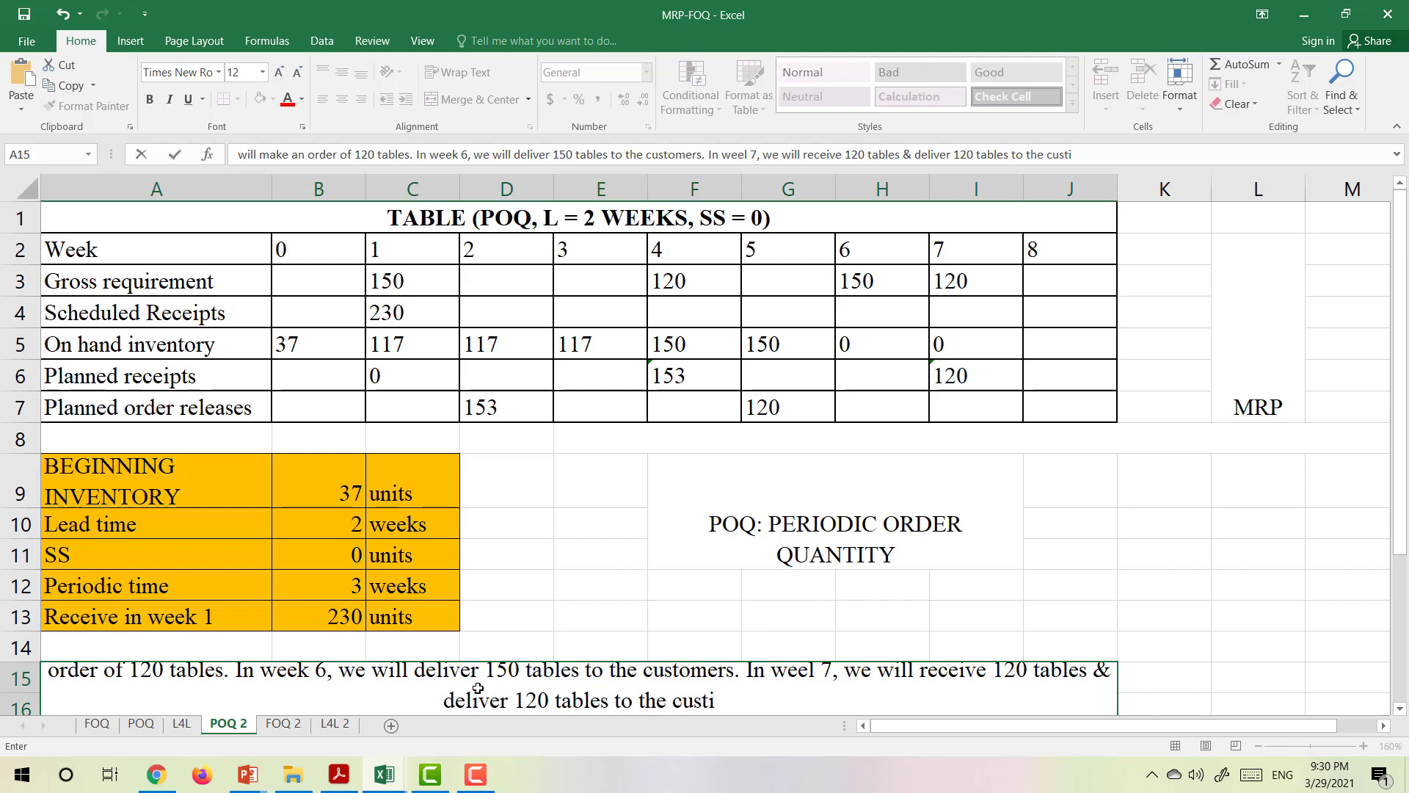
key(BackSpace)
text(omers)
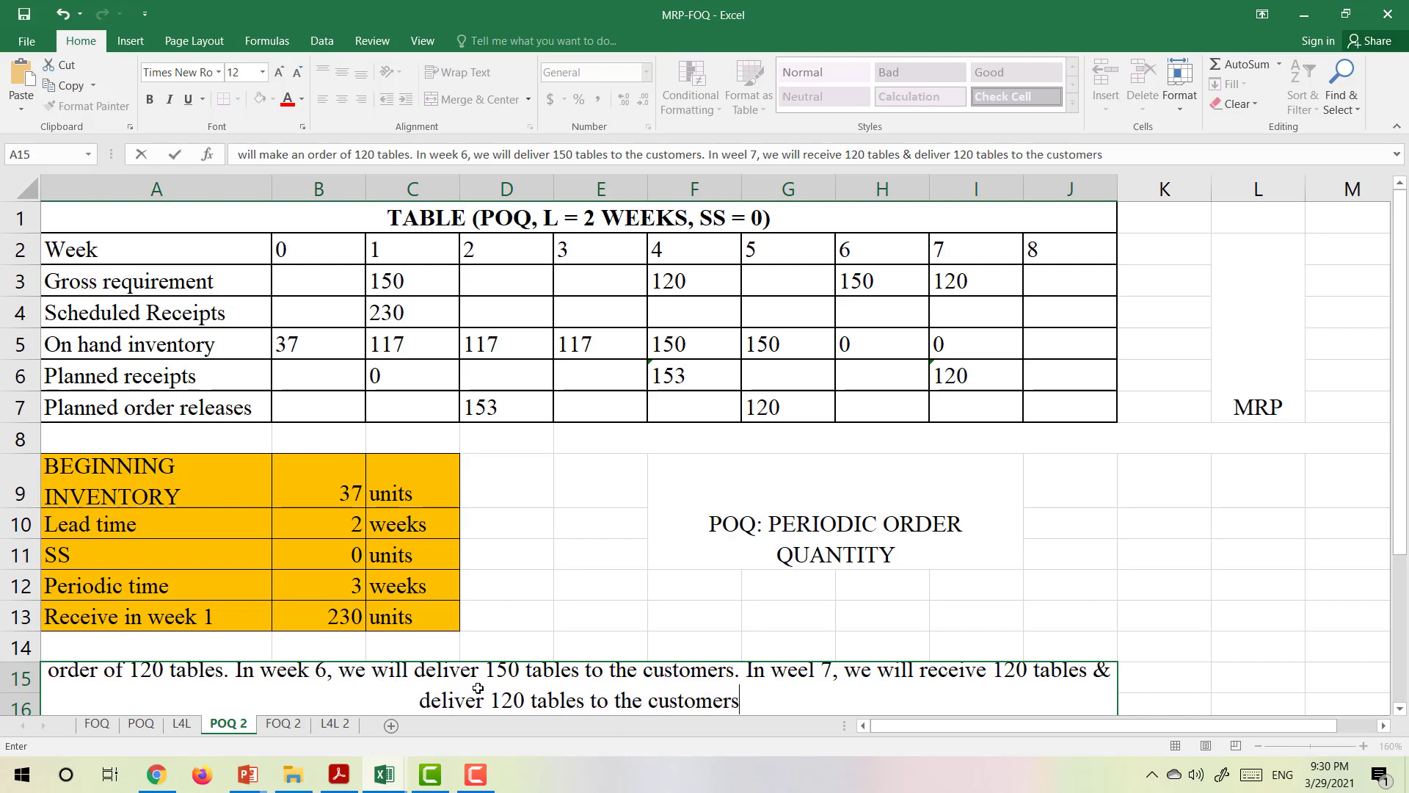
text(.)
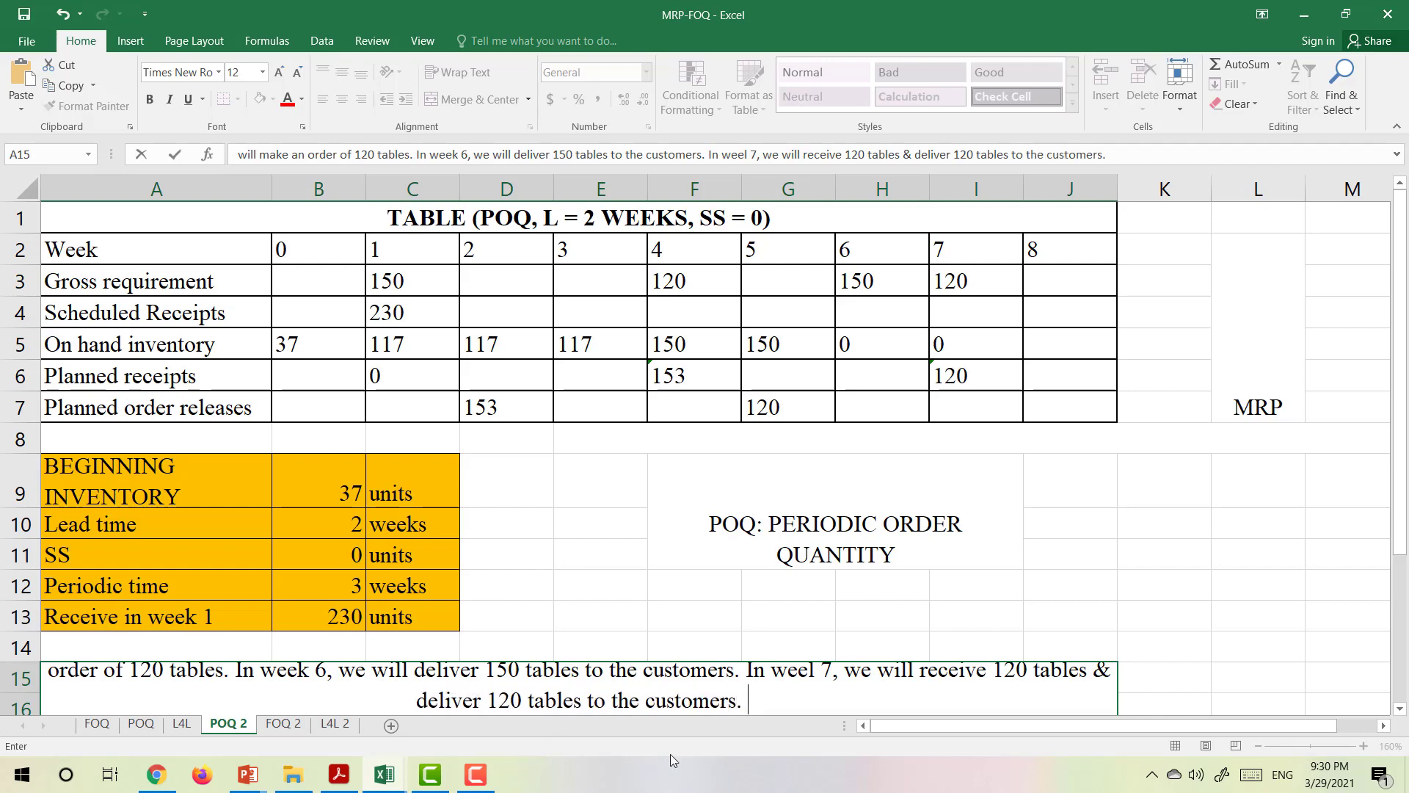
click(982, 602)
scroll(1040, 544, up, 2)
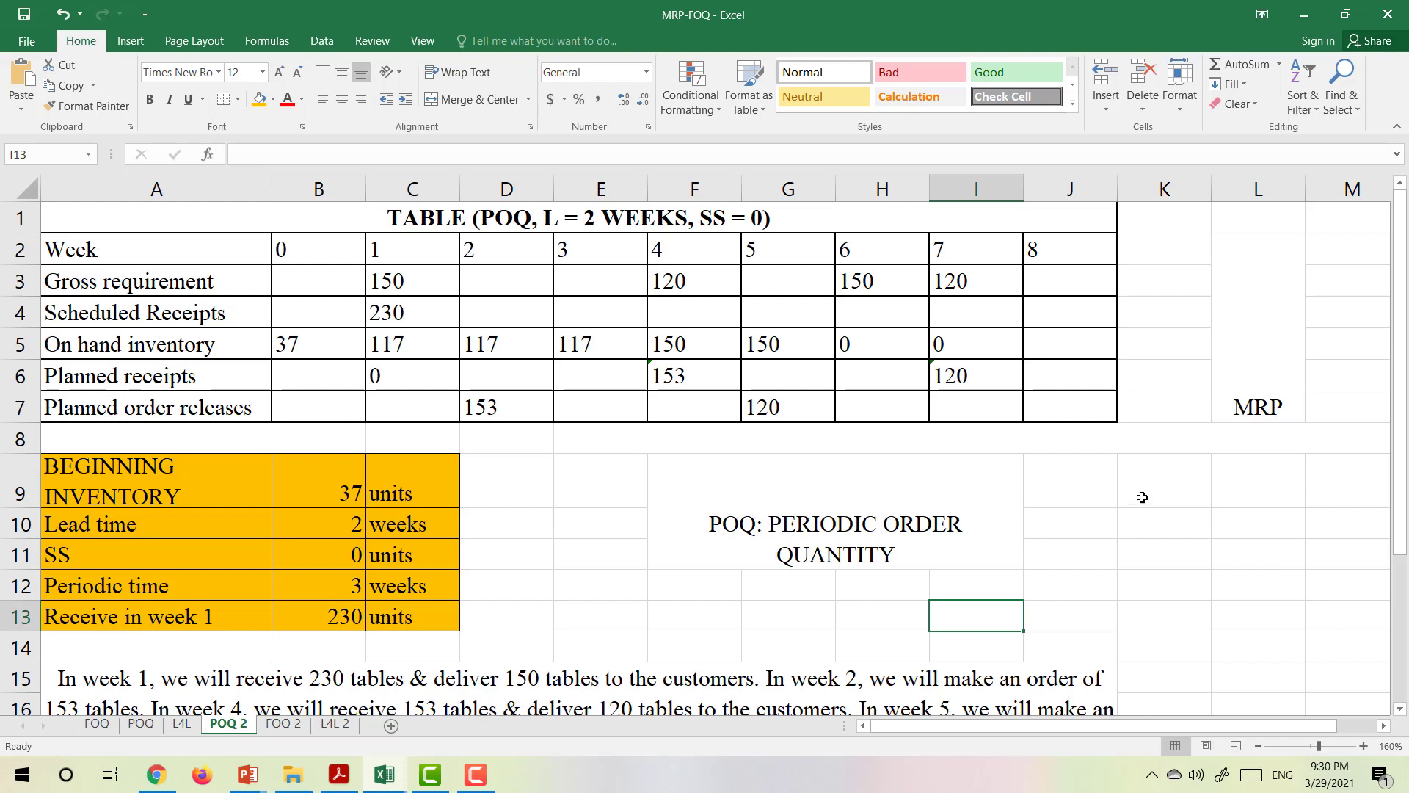
key(Right)
key(Right)
key(Up)
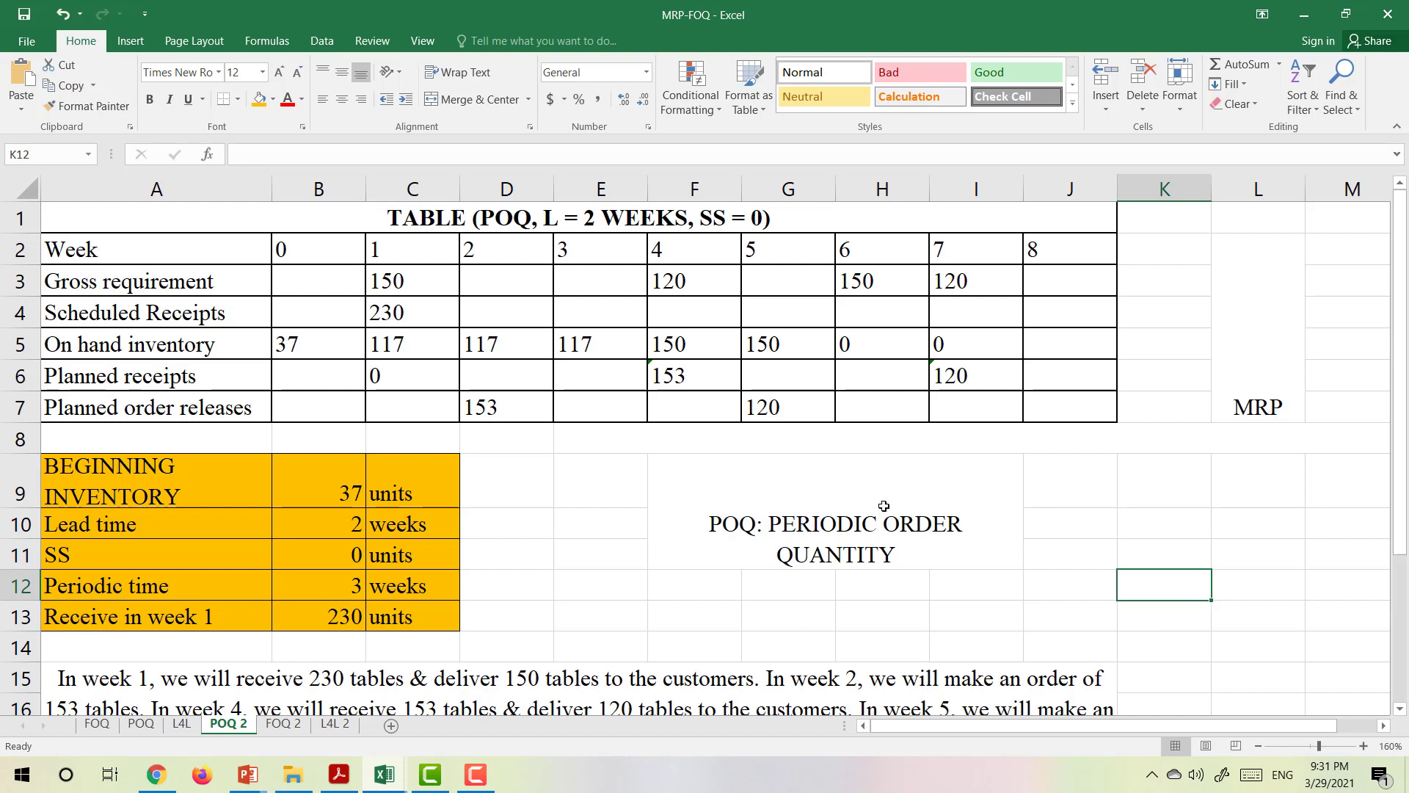